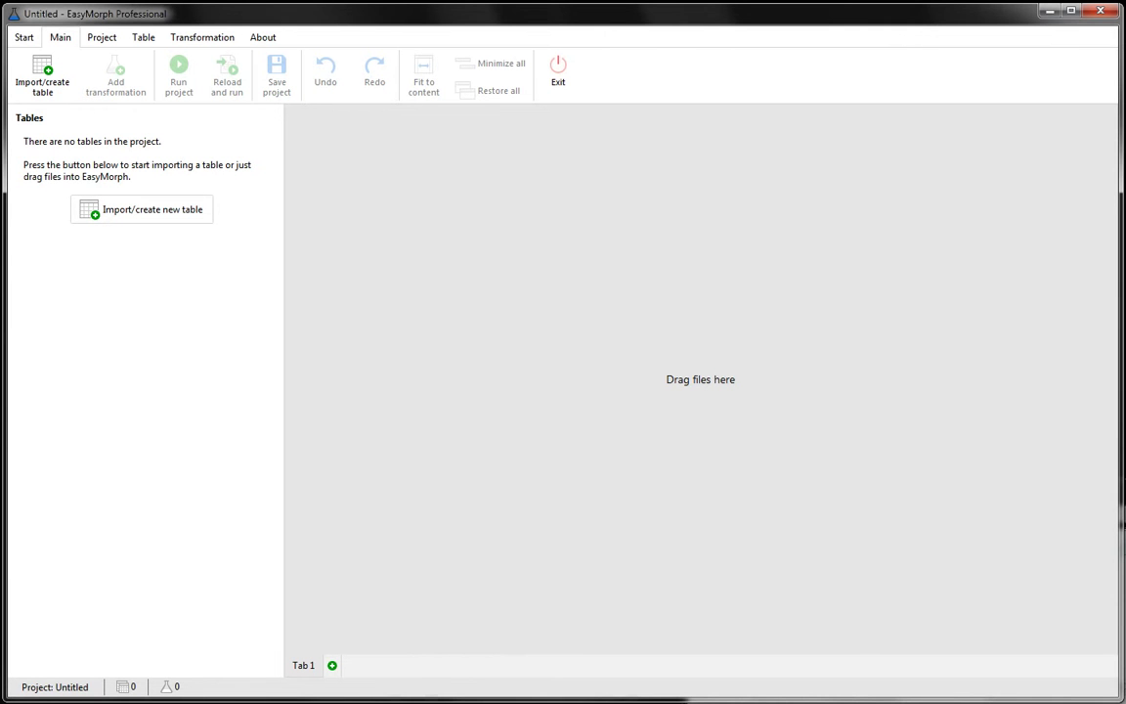
Drag Inc5000 Company List 2014.csv onto the canvas to create Table 1, then nudge it into place
{"action": "key", "text": "alt+Tab"}
{"action": "left_click_drag", "start_coordinate": [758, 686], "coordinate": [339, 220]}
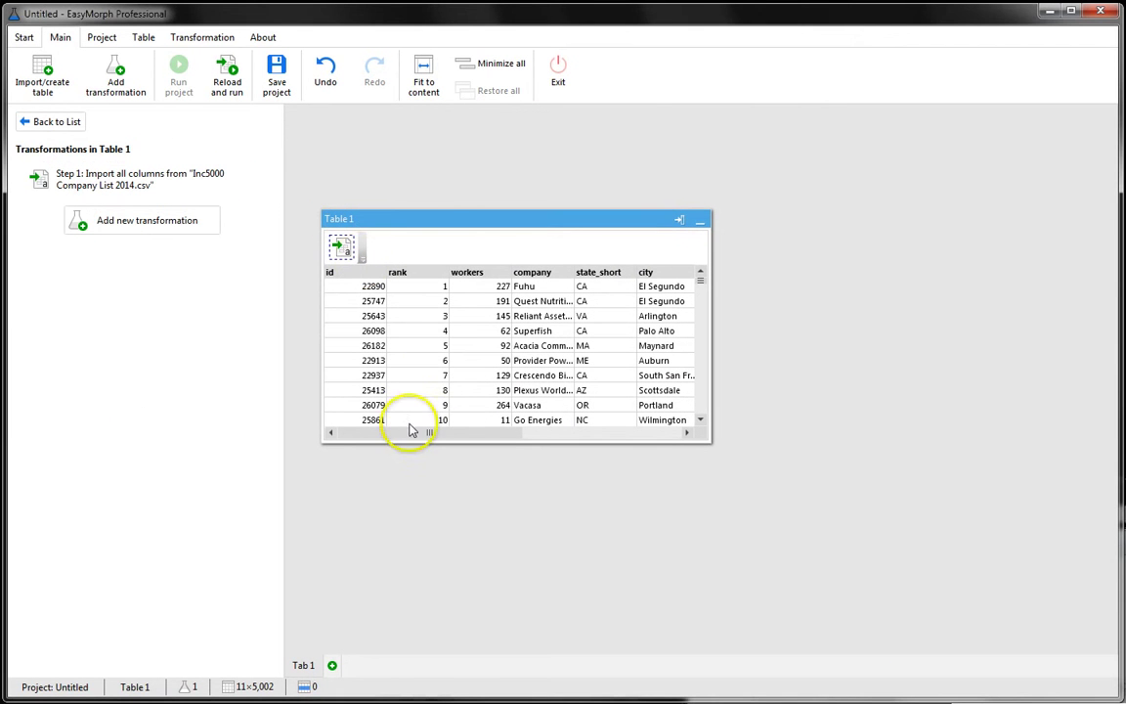
{"action": "left_click_drag", "start_coordinate": [432, 216], "coordinate": [425, 222]}
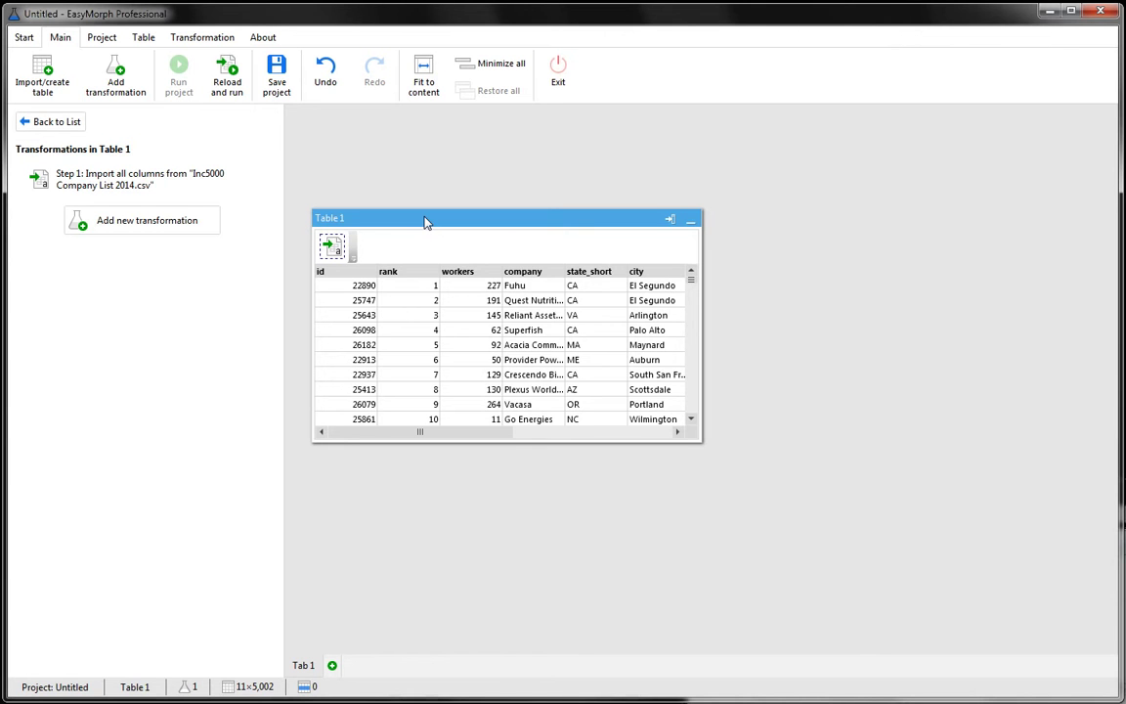
Derive Table 2 from Table 1, undoing and redoing the derive once
{"action": "right_click", "coordinate": [425, 222]}
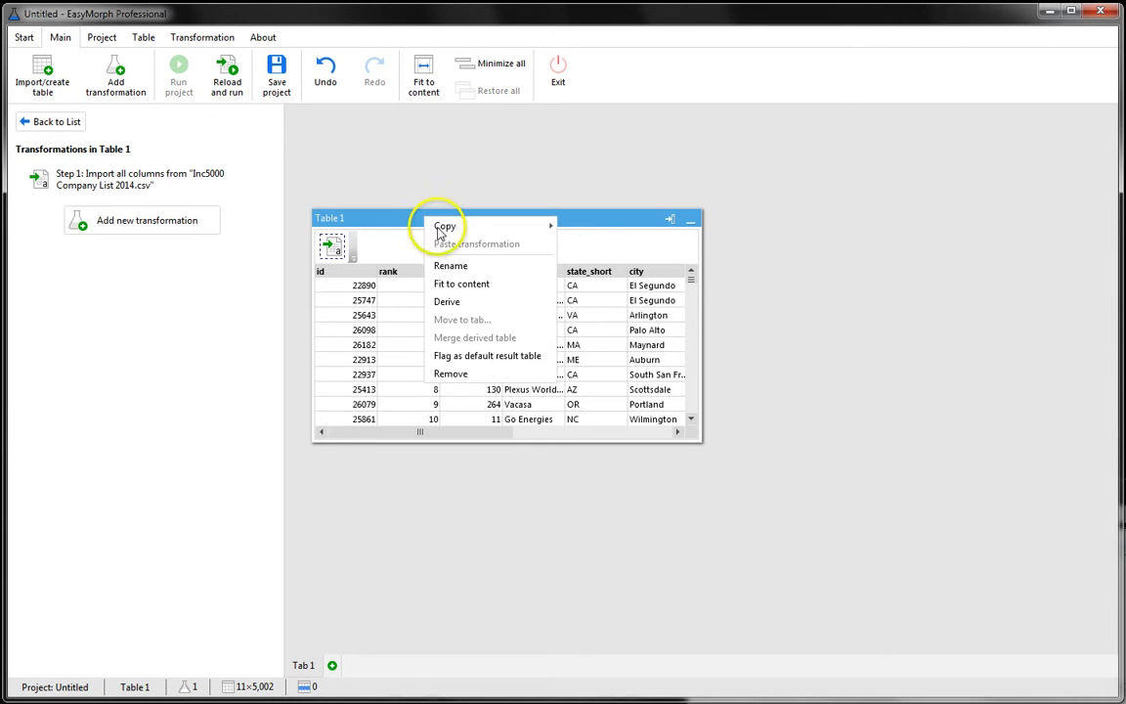
{"action": "left_click", "coordinate": [463, 306]}
{"action": "left_click_drag", "start_coordinate": [466, 251], "coordinate": [899, 354]}
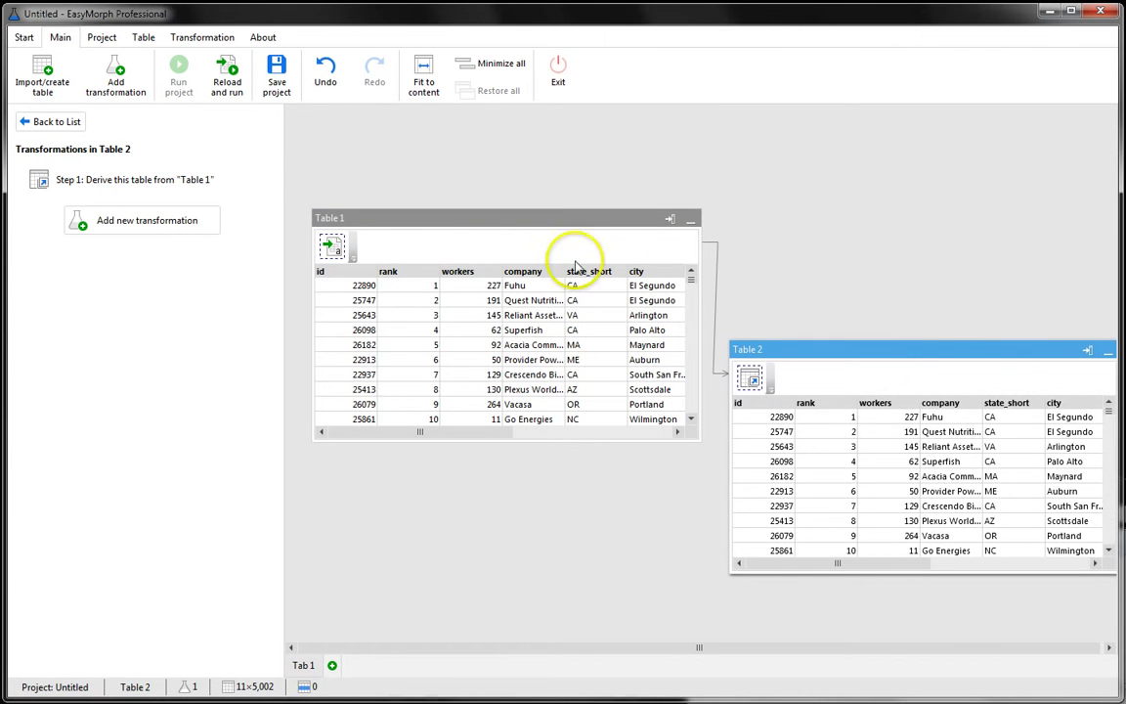
{"action": "left_click", "coordinate": [326, 73]}
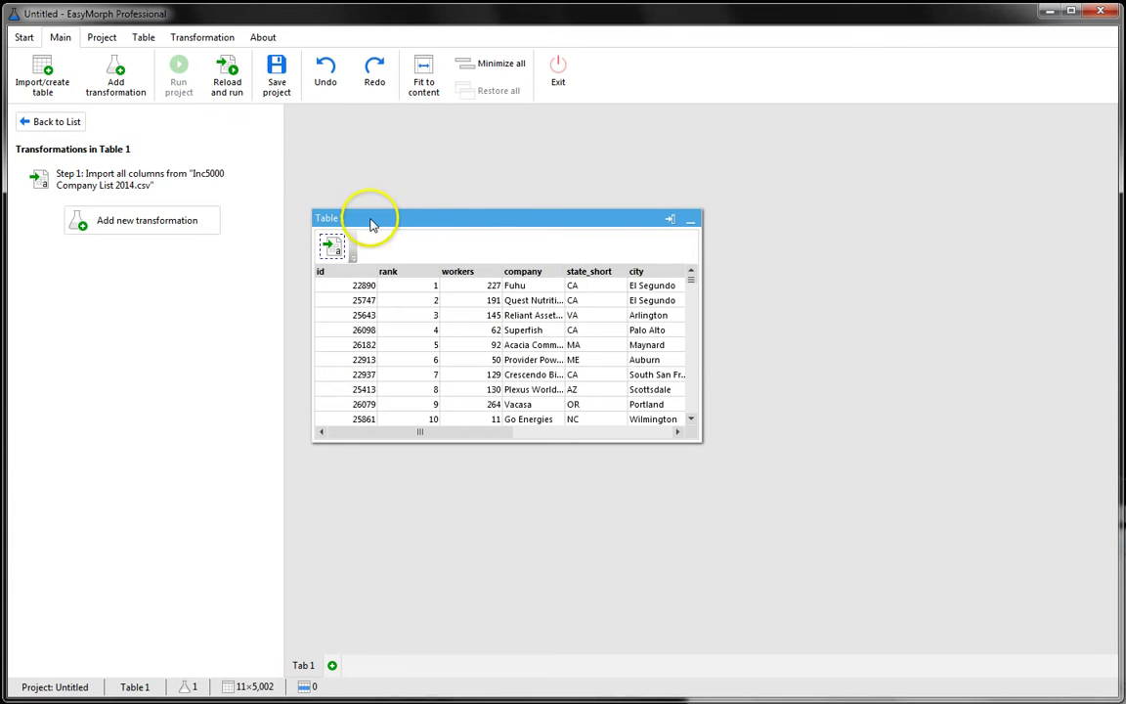
{"action": "key", "text": "ctrl+y"}
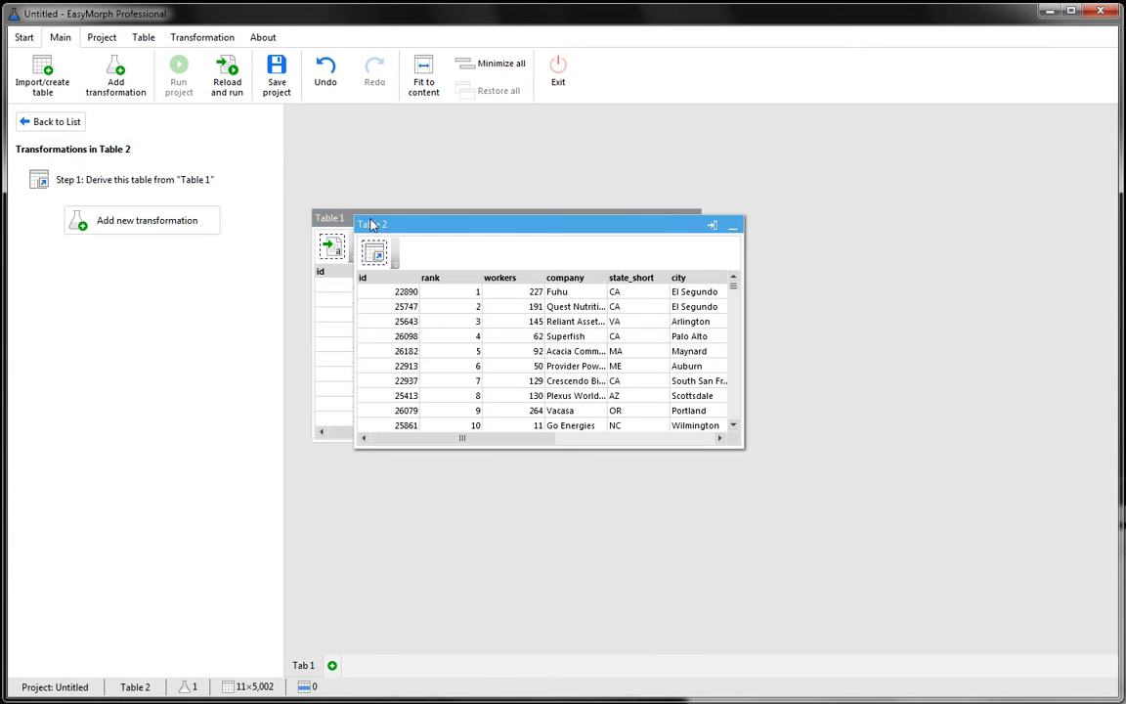
Arrange Table 2 up and to the right of Table 1, then select Table 1
{"action": "left_click_drag", "start_coordinate": [372, 225], "coordinate": [748, 162]}
{"action": "left_click_drag", "start_coordinate": [449, 223], "coordinate": [436, 234]}
{"action": "left_click_drag", "start_coordinate": [827, 164], "coordinate": [812, 154]}
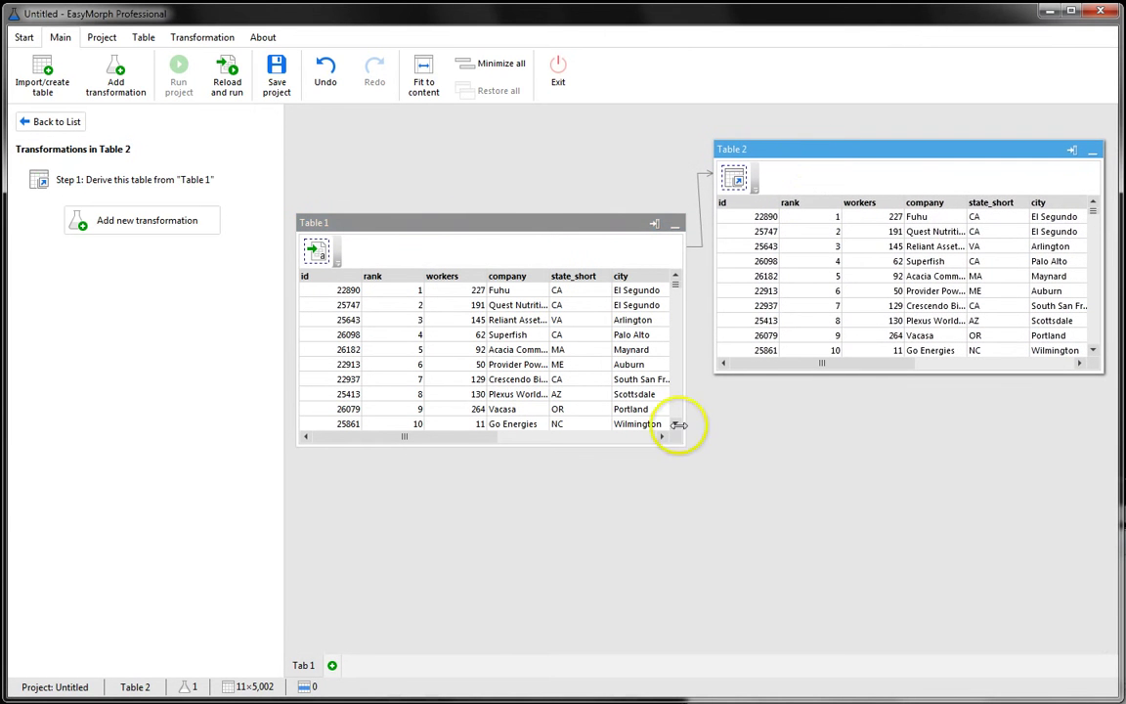
{"action": "left_click", "coordinate": [542, 228]}
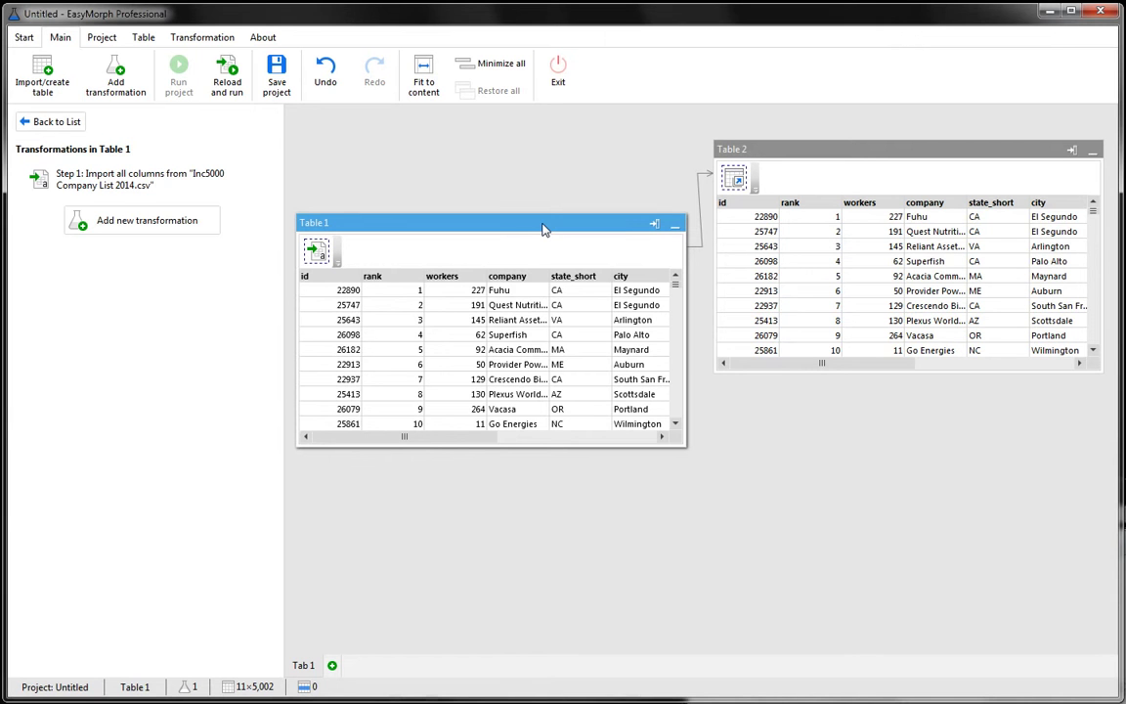
Remove the id and rank columns from Table 1 and run the project
{"action": "left_click", "coordinate": [305, 276]}
{"action": "left_click", "coordinate": [375, 277], "text": "shift"}
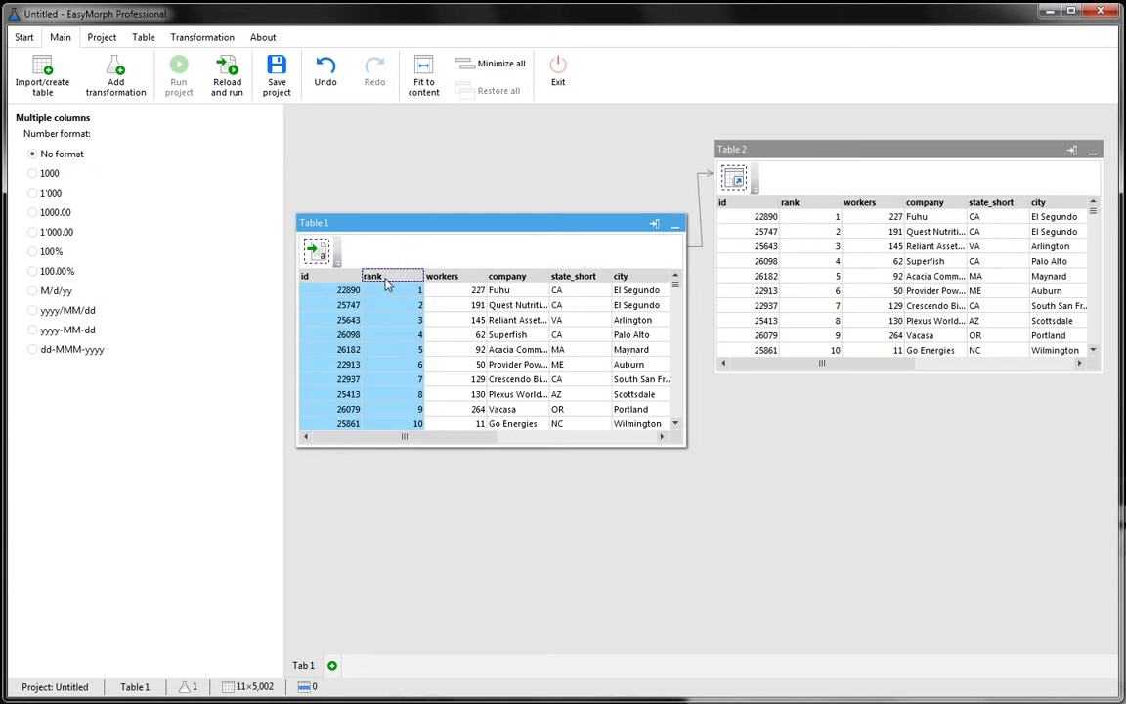
{"action": "right_click", "coordinate": [386, 281]}
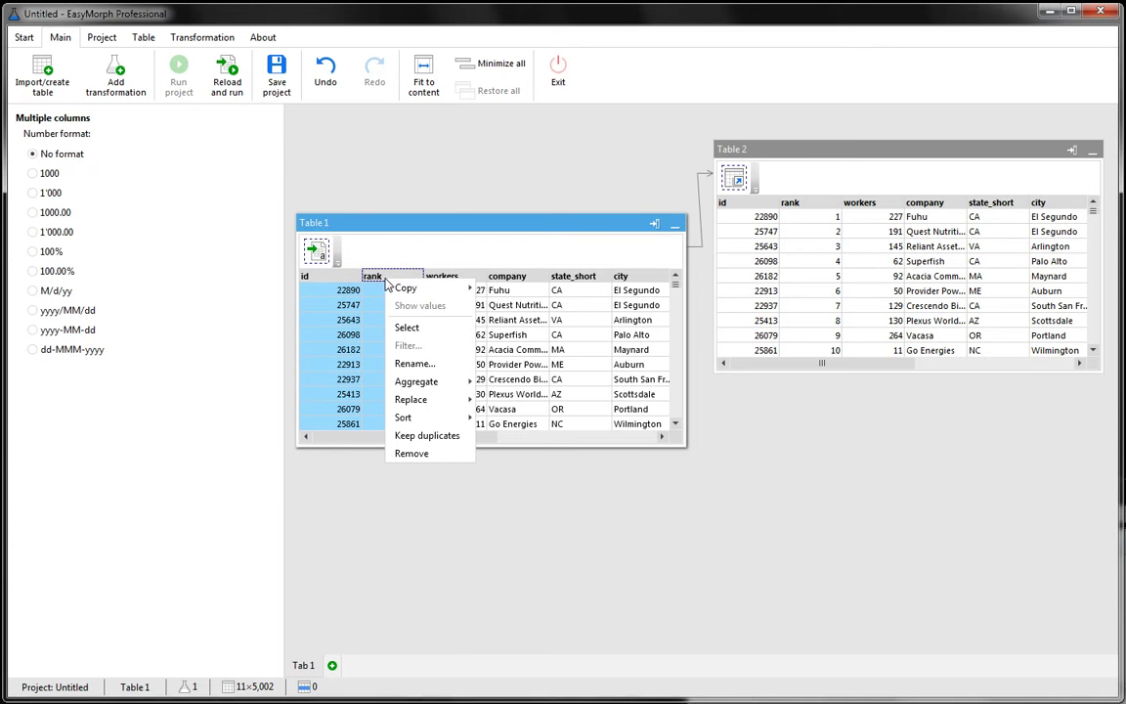
{"action": "left_click", "coordinate": [414, 457]}
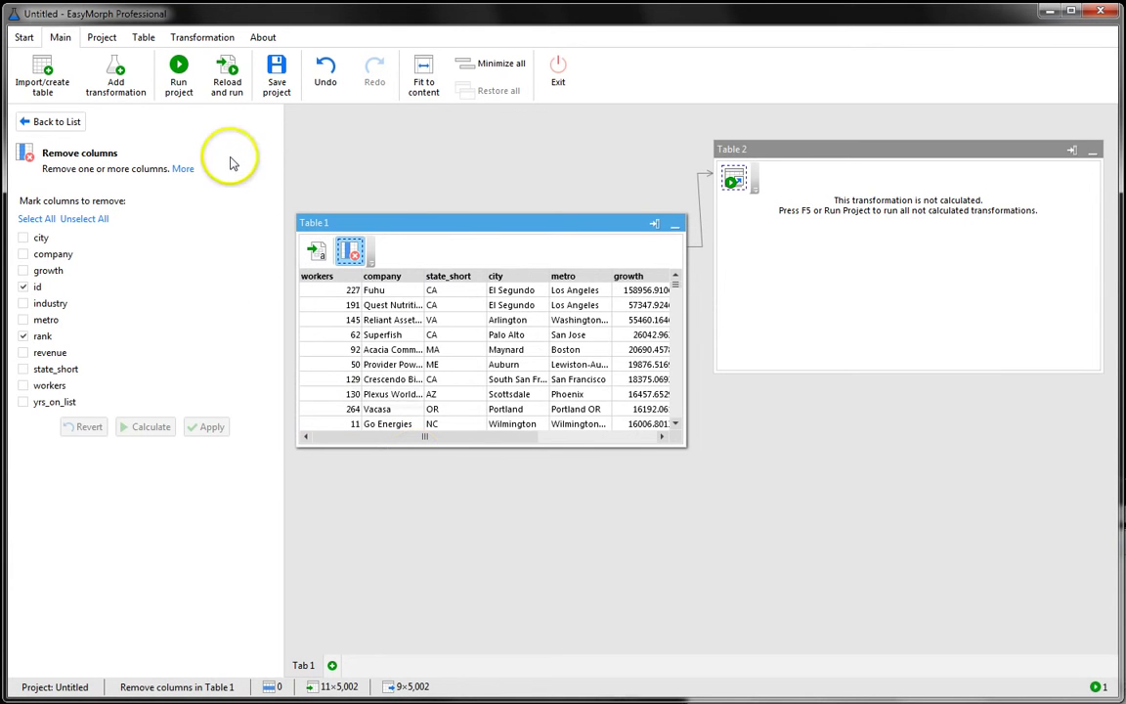
{"action": "left_click", "coordinate": [187, 84]}
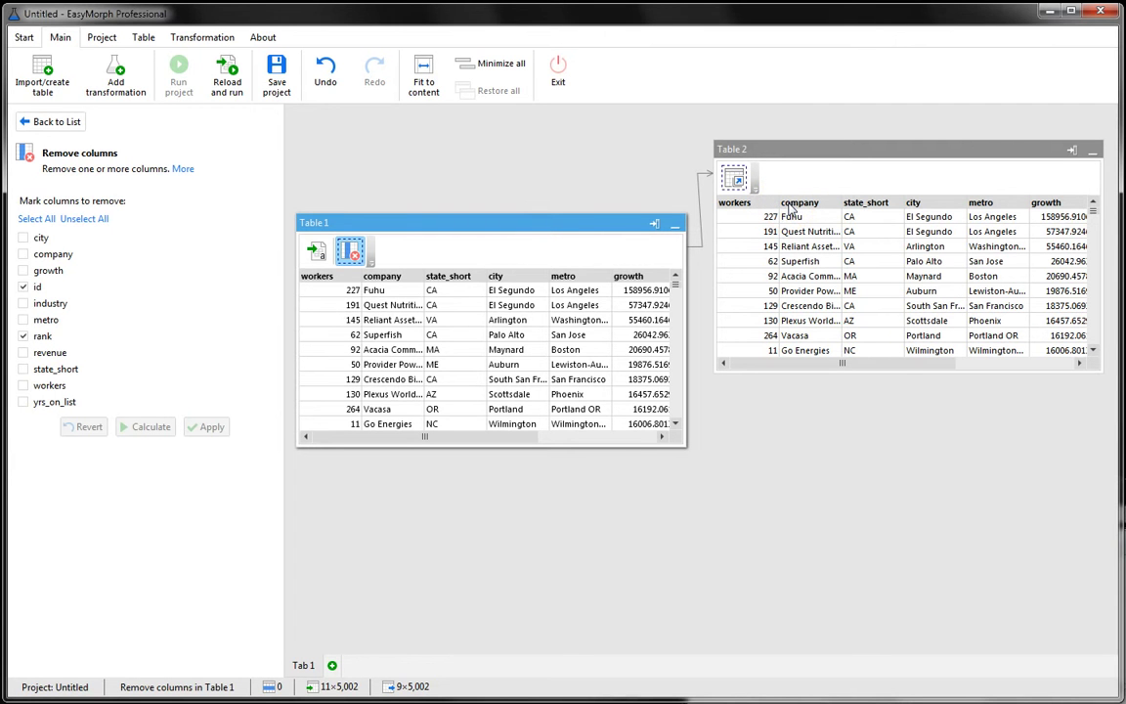
Derive Table 3 from Table 1 and position it below Table 2
{"action": "right_click", "coordinate": [531, 229]}
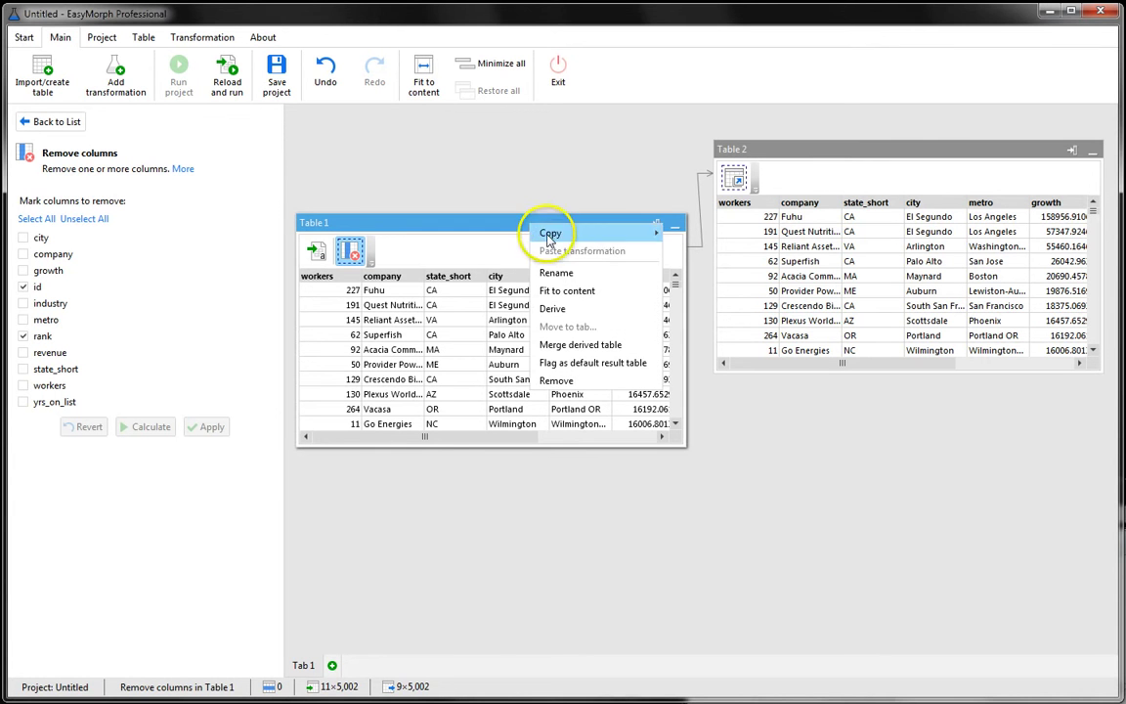
{"action": "left_click", "coordinate": [593, 310]}
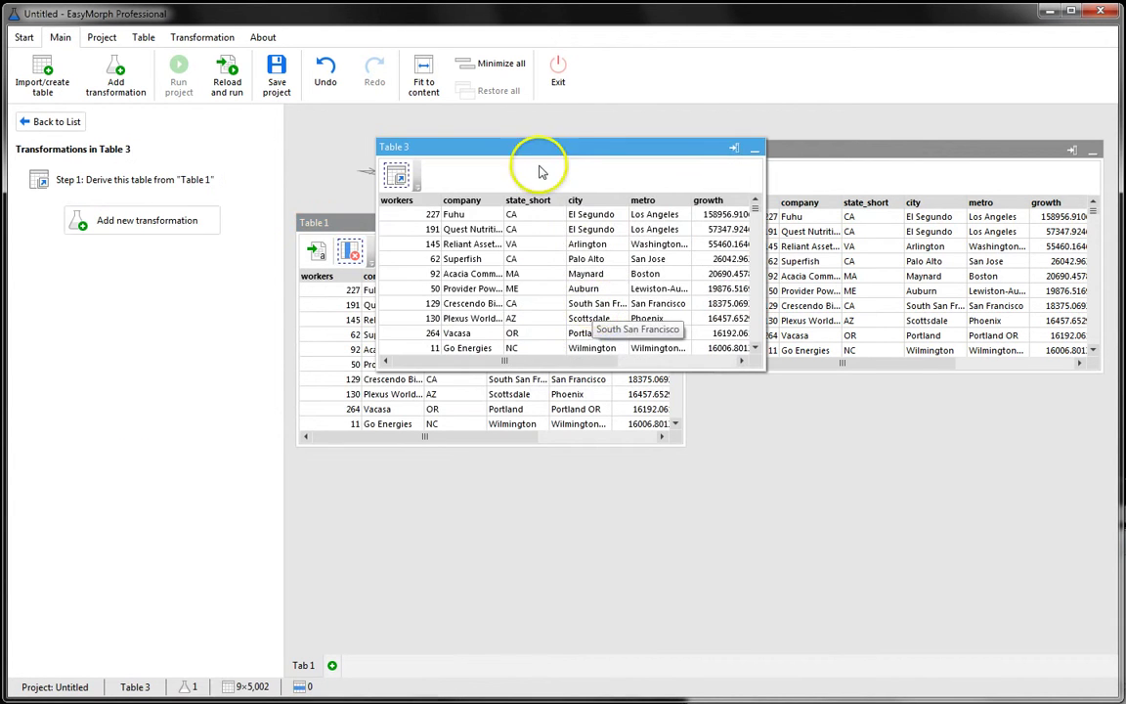
{"action": "left_click_drag", "start_coordinate": [544, 149], "coordinate": [878, 413]}
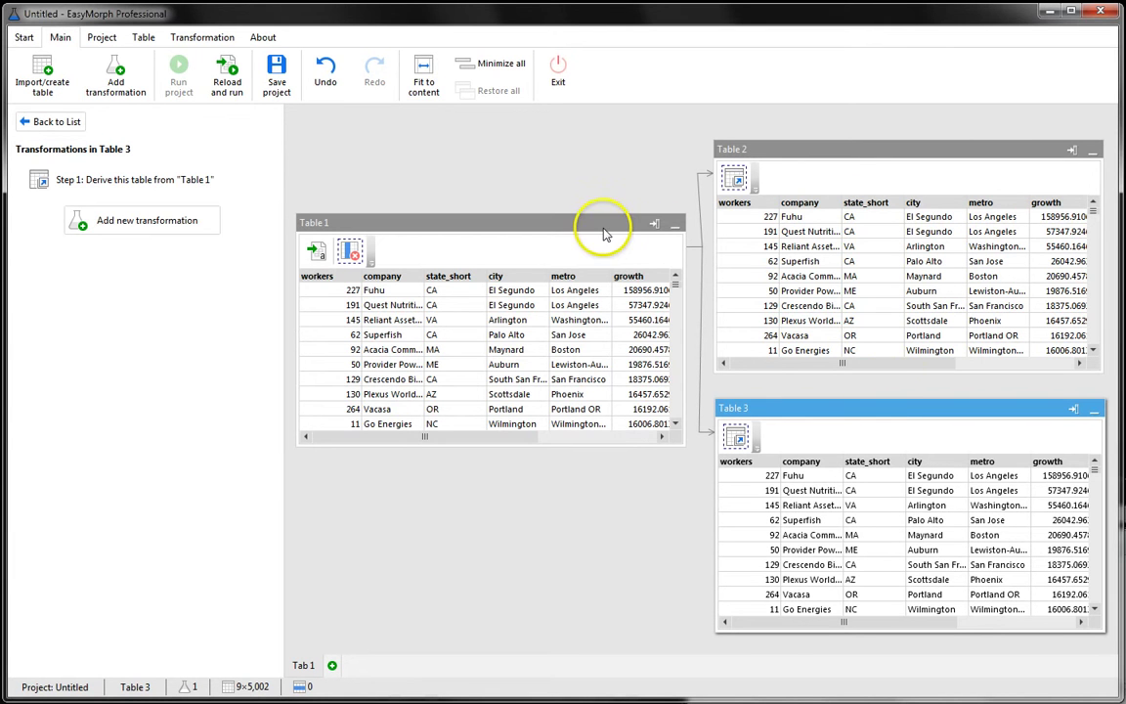
Aggregate Table 2 to sum revenue grouped by state_short
{"action": "left_click_drag", "start_coordinate": [603, 229], "coordinate": [599, 256]}
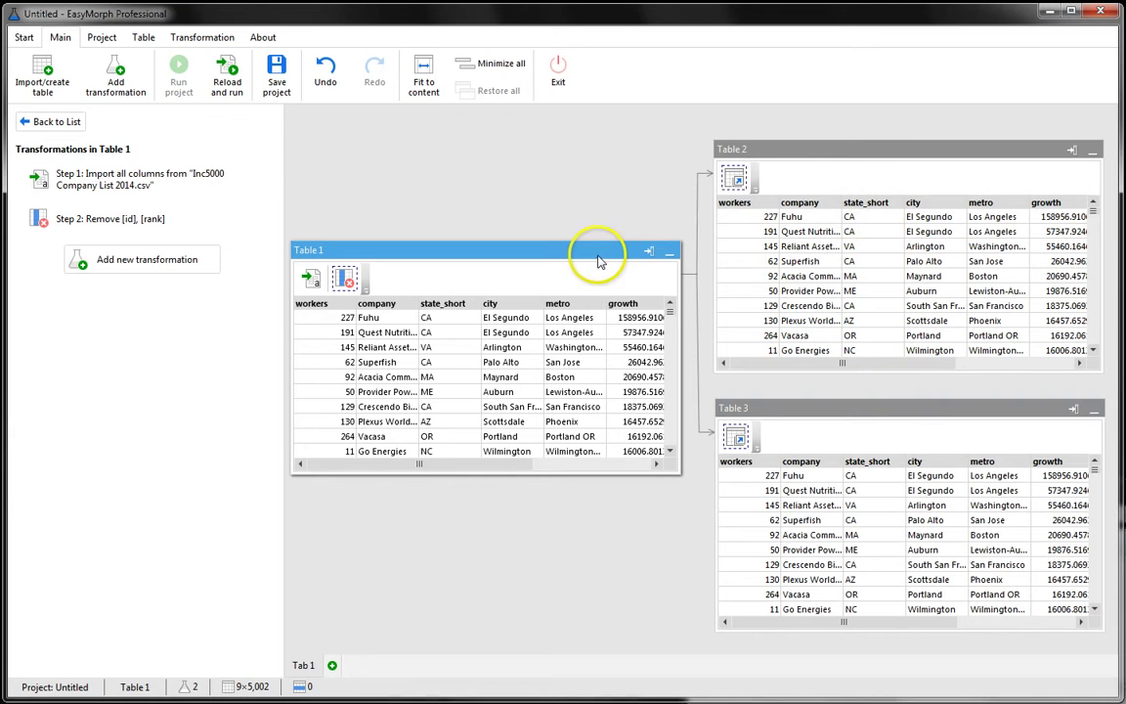
{"action": "left_click_drag", "start_coordinate": [918, 149], "coordinate": [923, 127]}
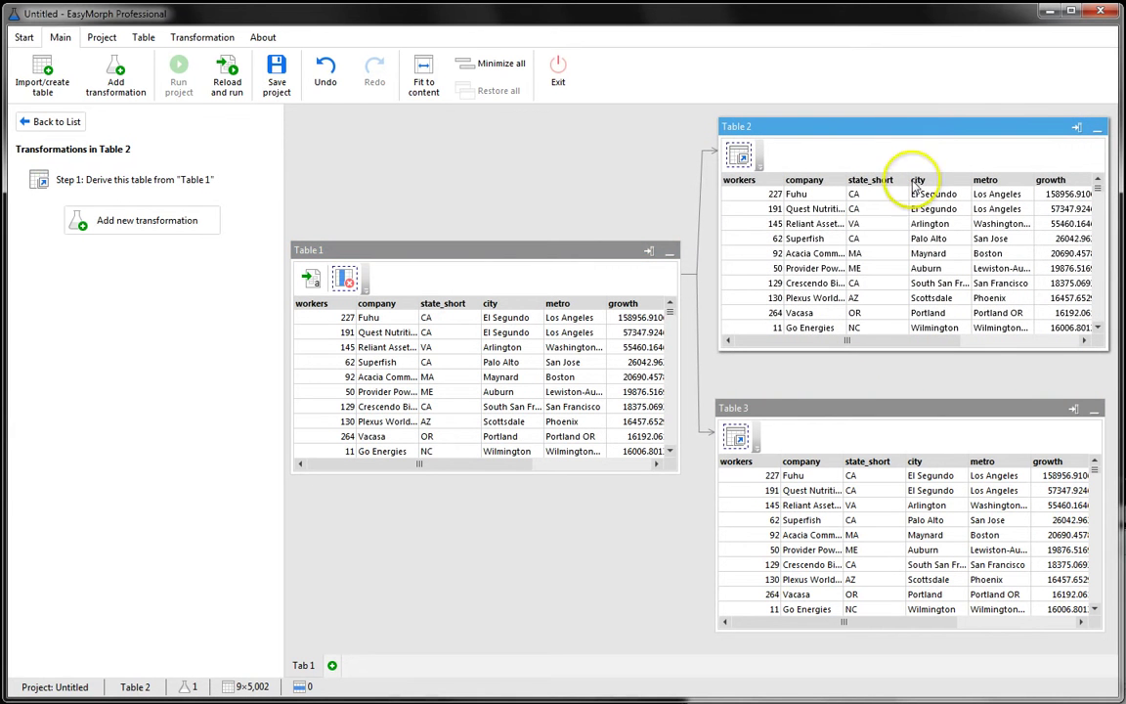
{"action": "scroll", "coordinate": [821, 342], "scroll_direction": "right", "scroll_amount": 5}
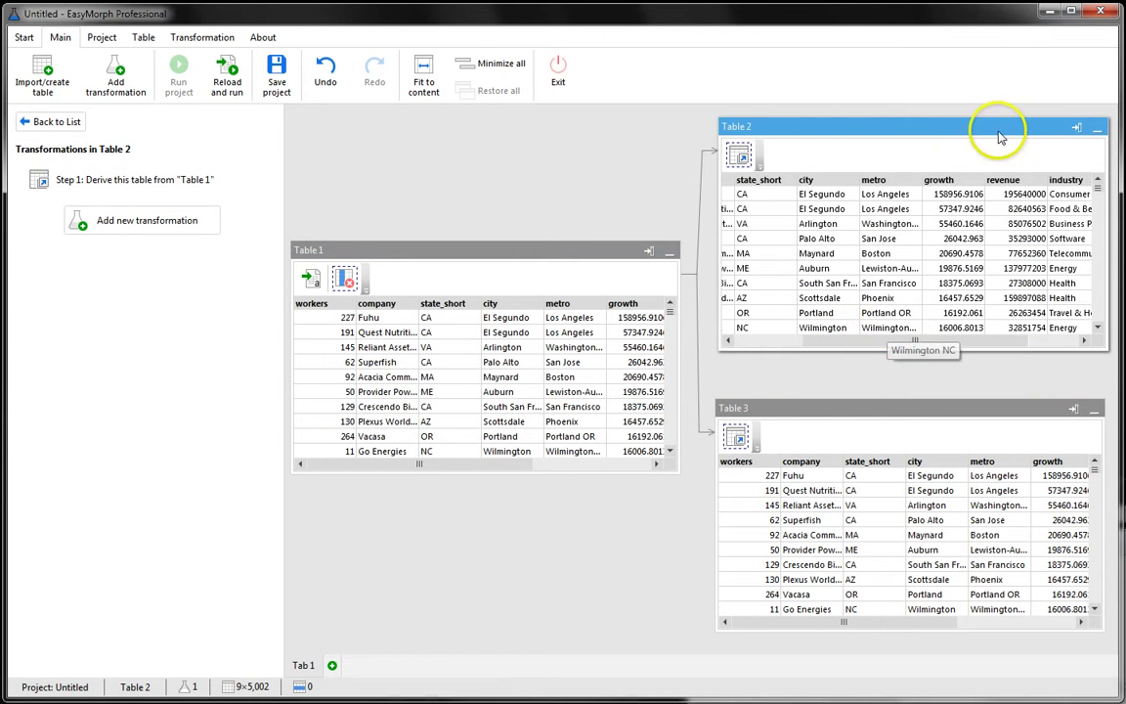
{"action": "right_click", "coordinate": [1013, 182]}
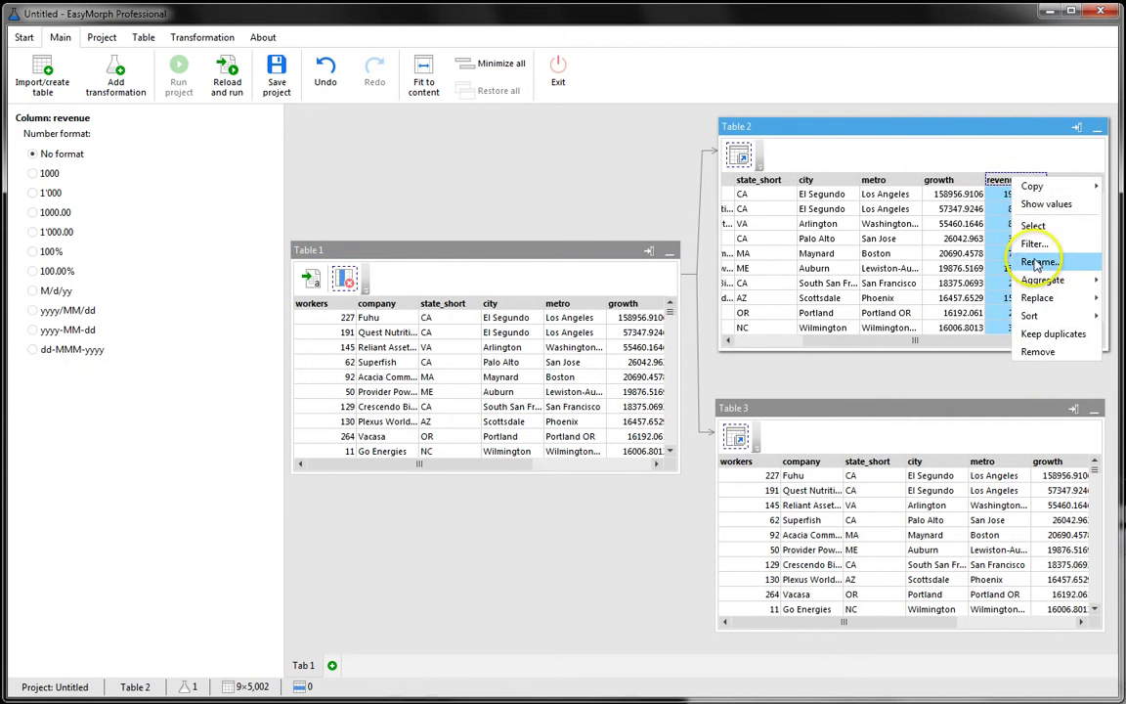
{"action": "mouse_move", "coordinate": [1039, 282]}
{"action": "left_click", "coordinate": [1119, 282]}
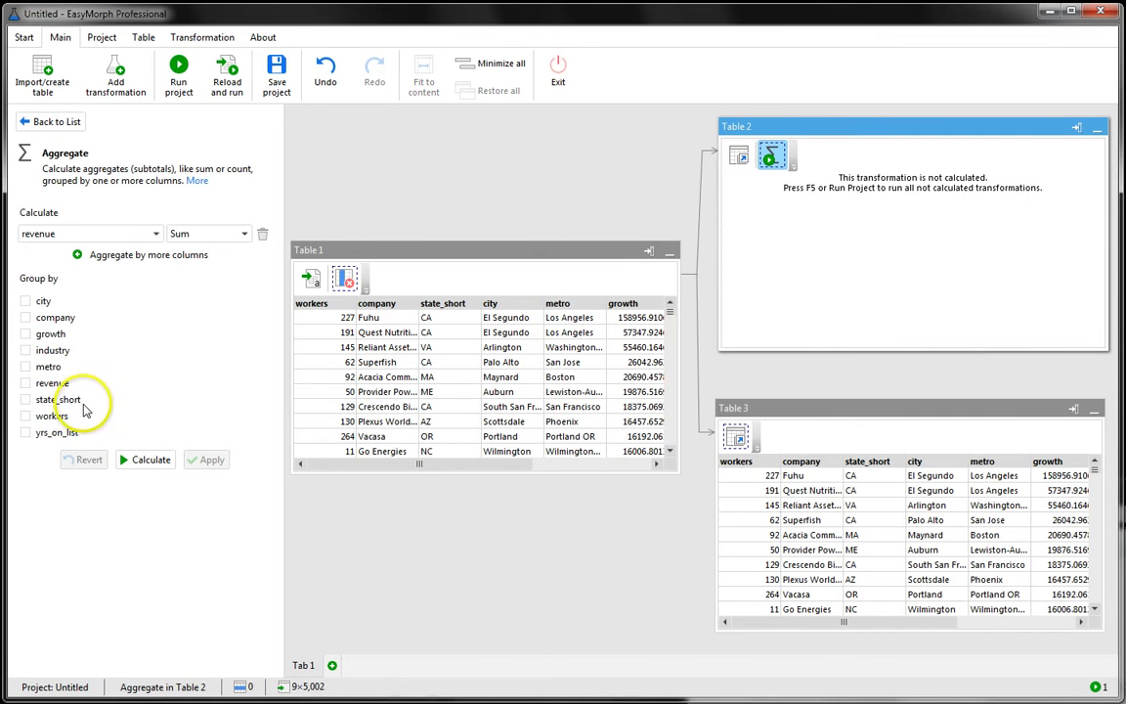
{"action": "left_click", "coordinate": [83, 399]}
{"action": "left_click", "coordinate": [150, 460]}
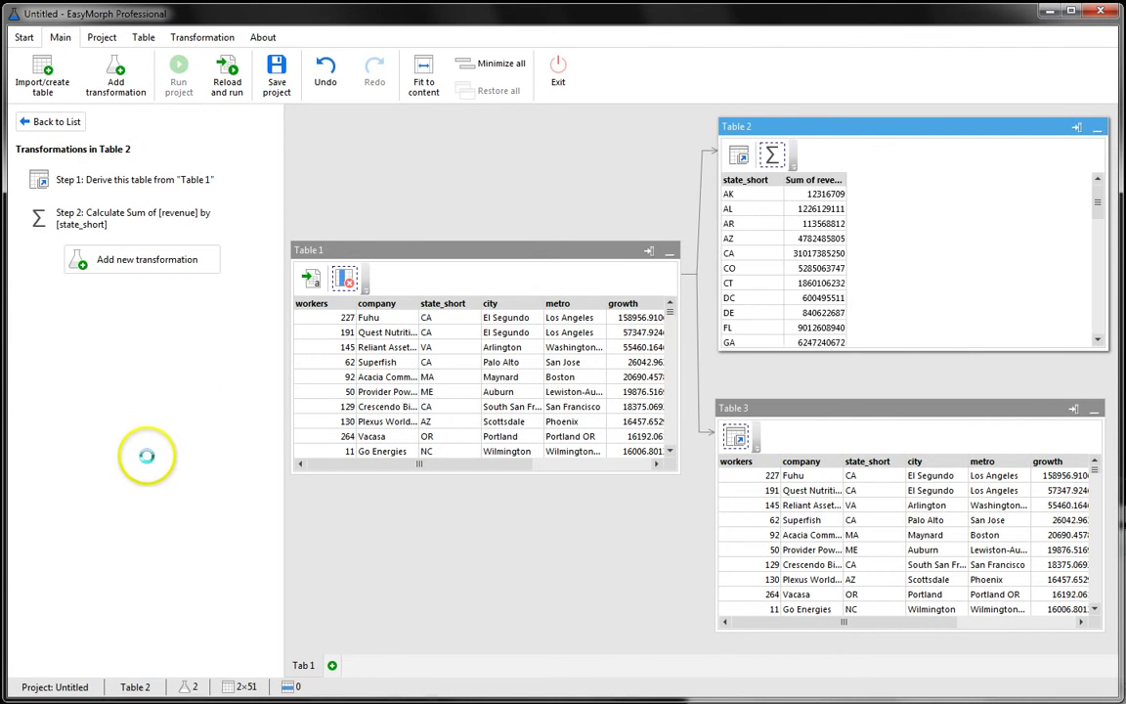
Widen the Sum of revenue column and format it with 1'000 thousands separators
{"action": "left_click_drag", "start_coordinate": [844, 174], "coordinate": [867, 174]}
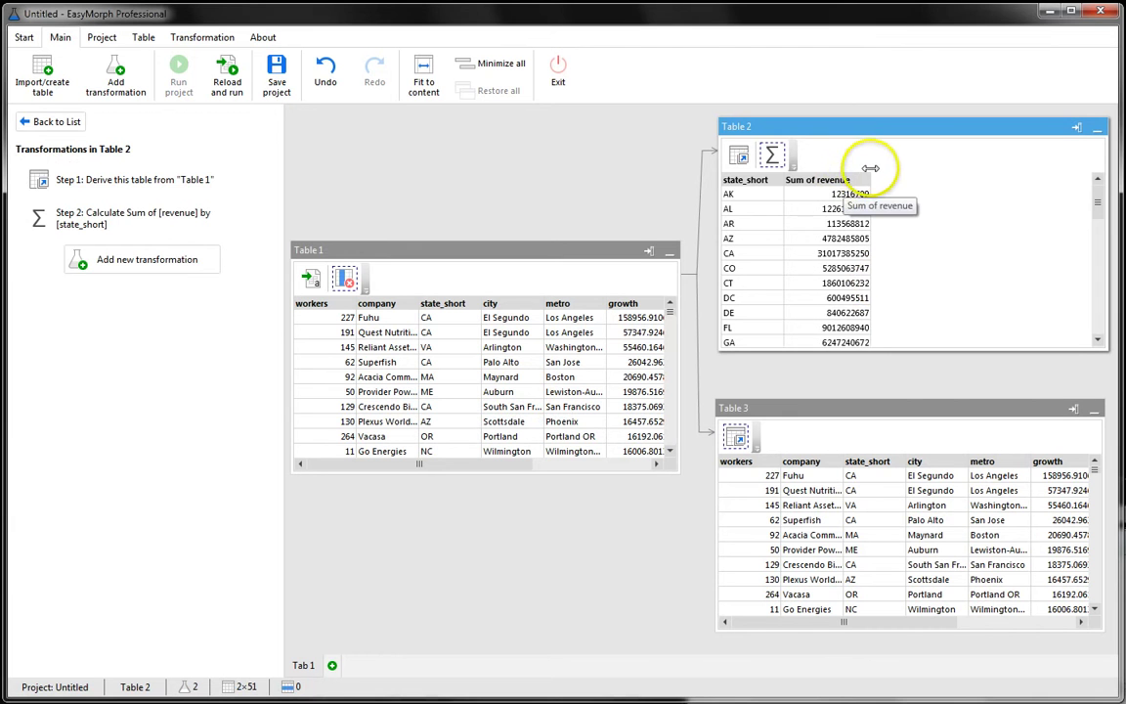
{"action": "left_click", "coordinate": [827, 180]}
{"action": "left_click", "coordinate": [51, 193]}
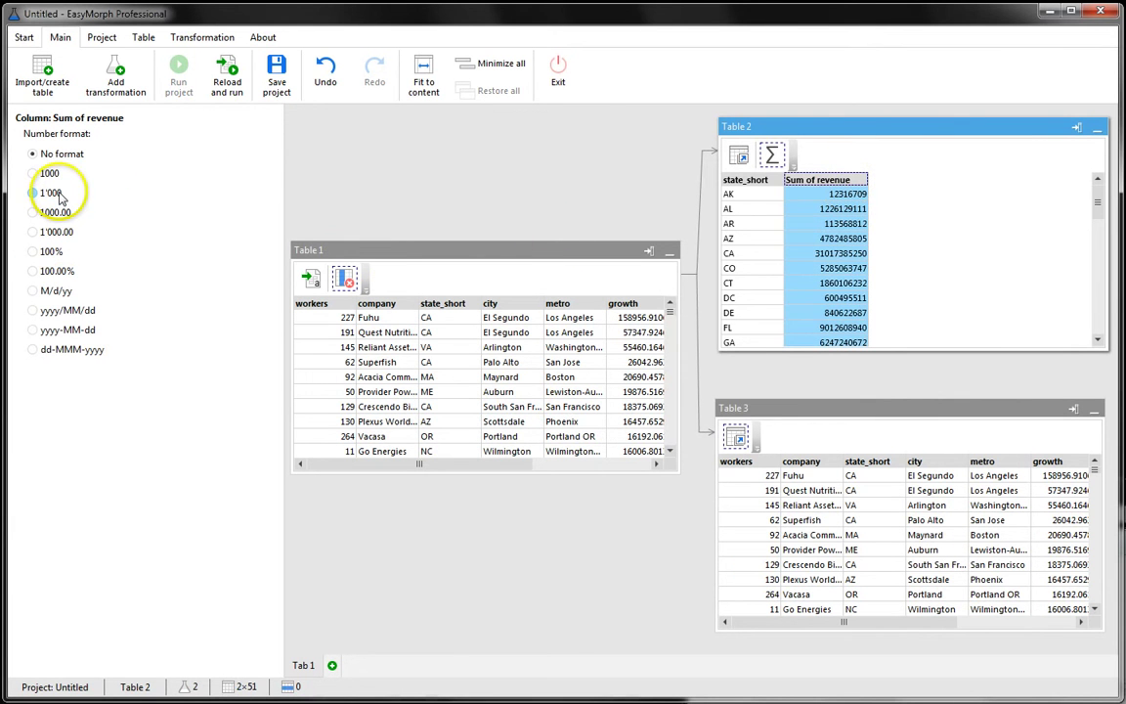
{"action": "left_click", "coordinate": [865, 410]}
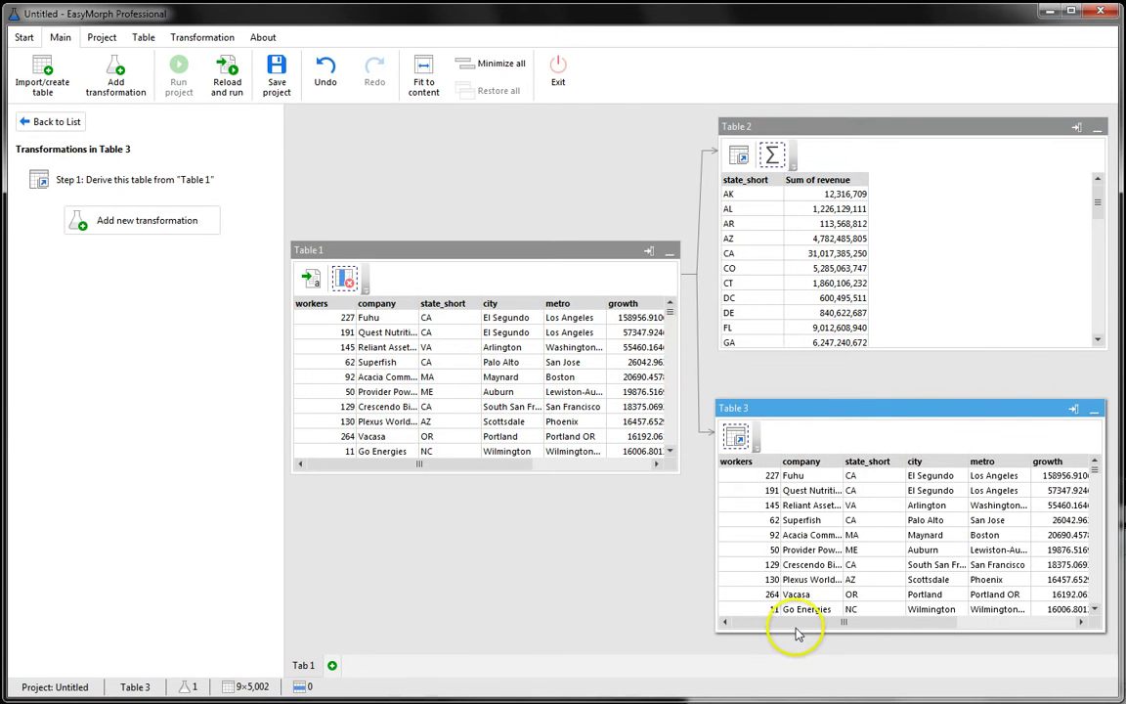
Aggregate Table 3 to count companies grouped by industry and widen the Count of industry column
{"action": "left_click_drag", "start_coordinate": [800, 623], "coordinate": [950, 623]}
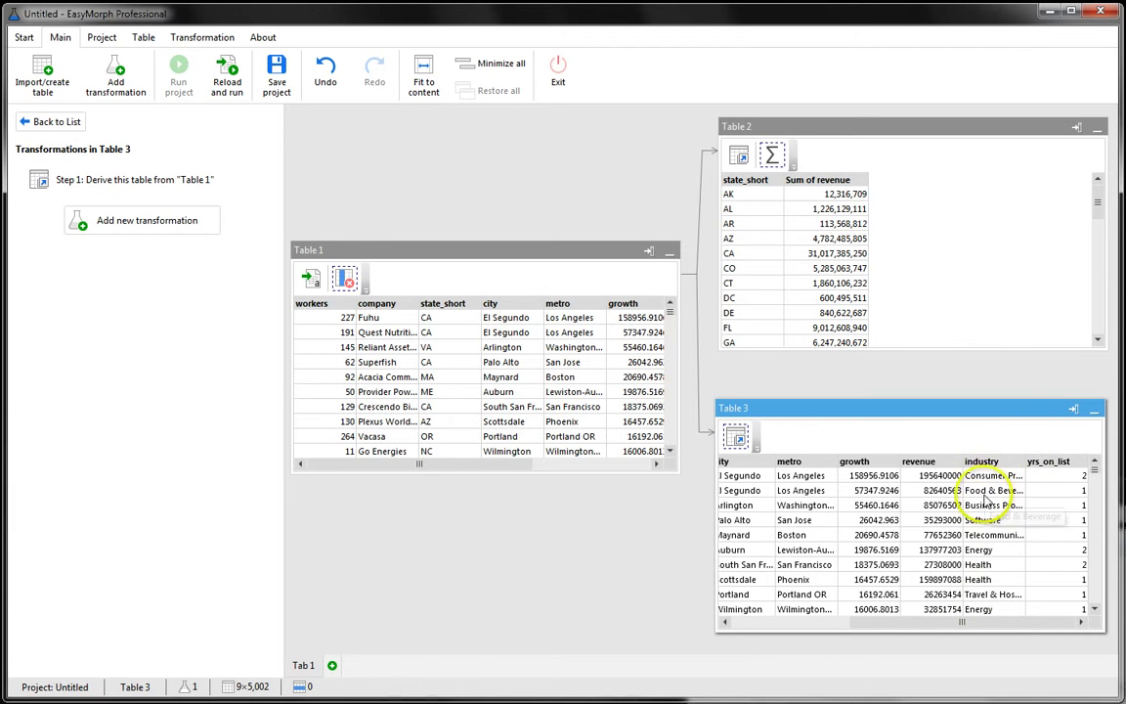
{"action": "right_click", "coordinate": [982, 461]}
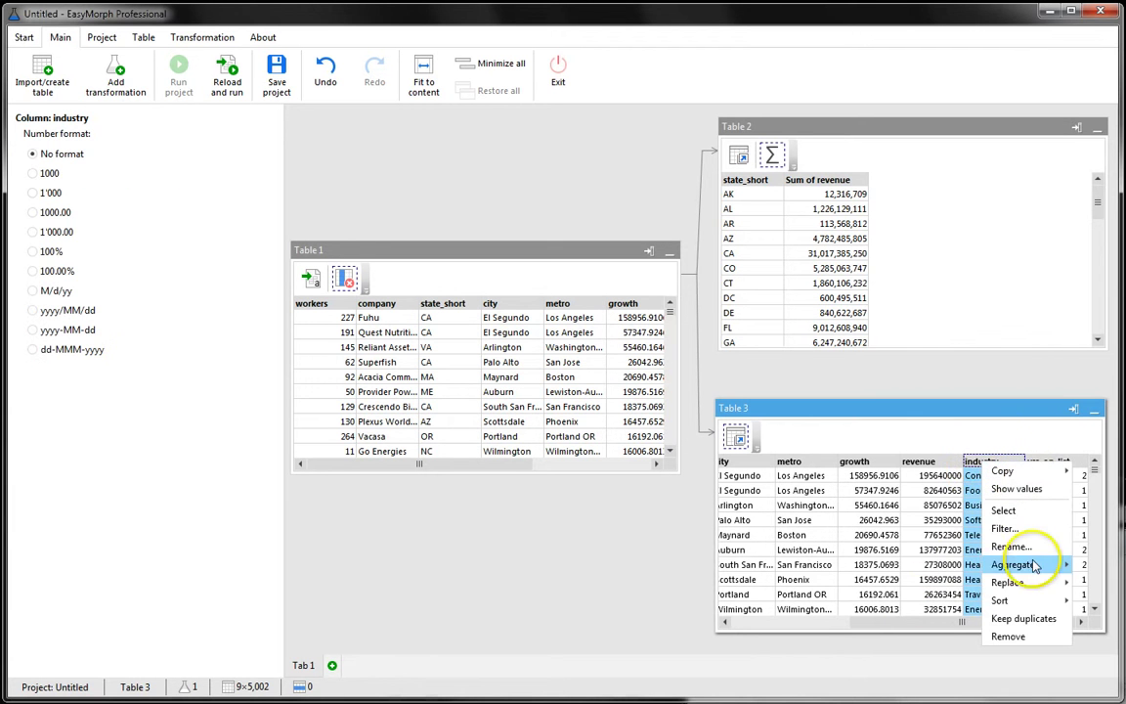
{"action": "mouse_move", "coordinate": [1033, 567]}
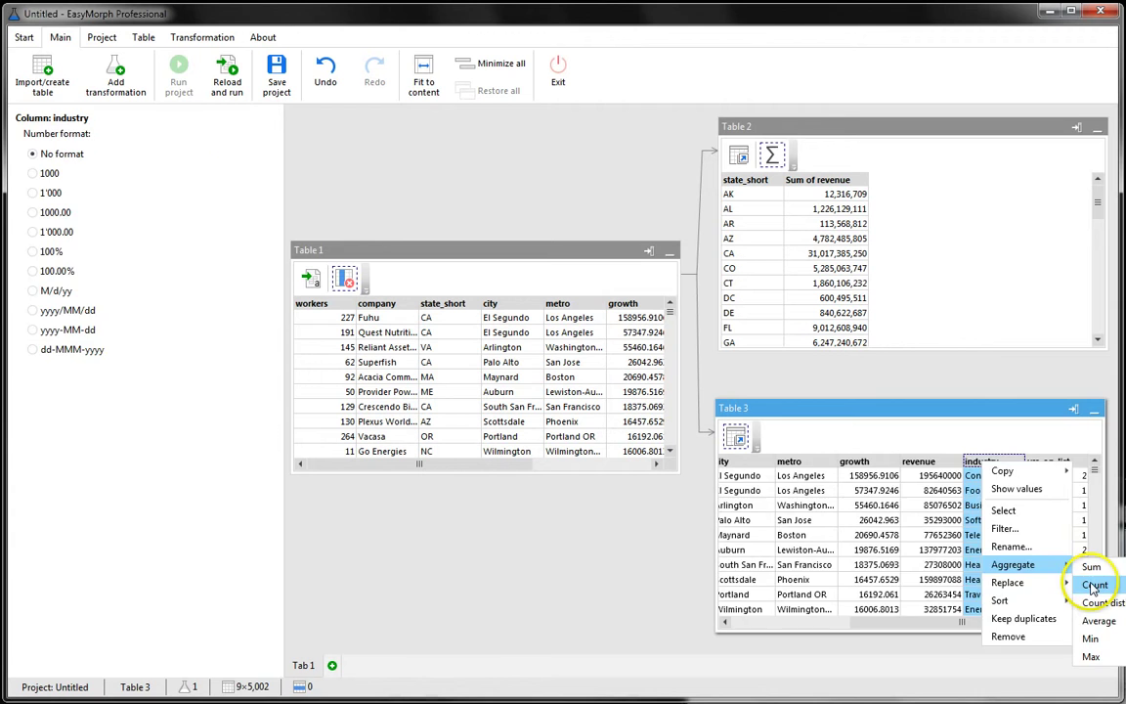
{"action": "left_click", "coordinate": [1092, 586]}
{"action": "left_click", "coordinate": [58, 351]}
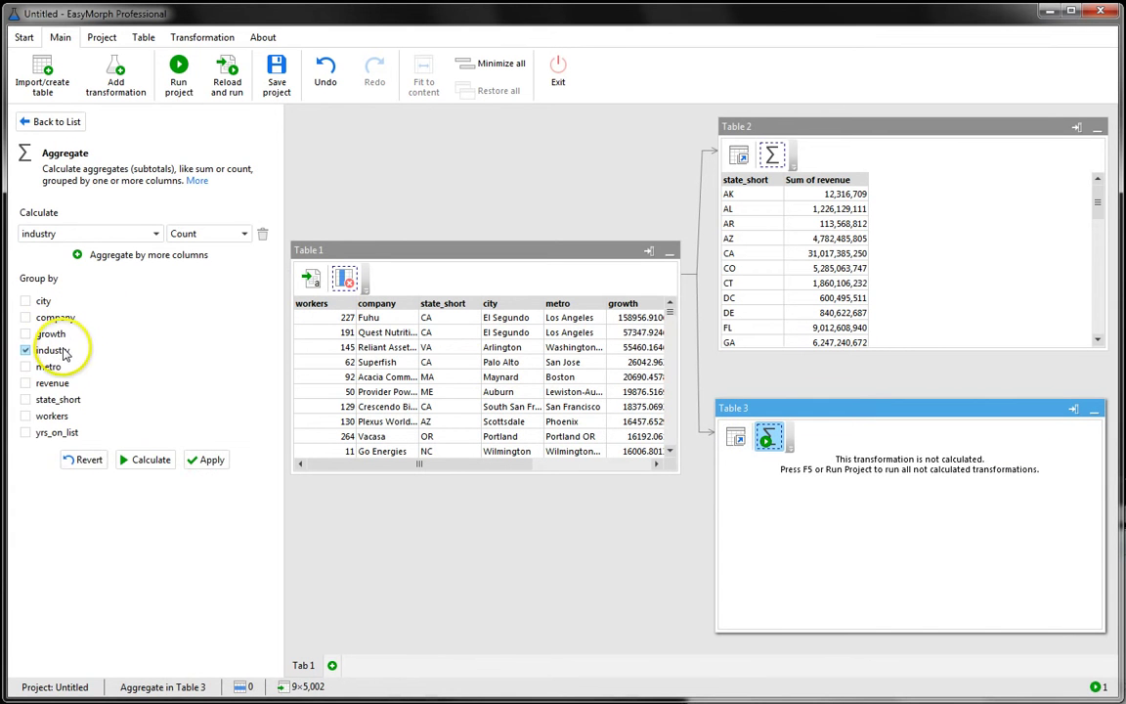
{"action": "left_click", "coordinate": [149, 459]}
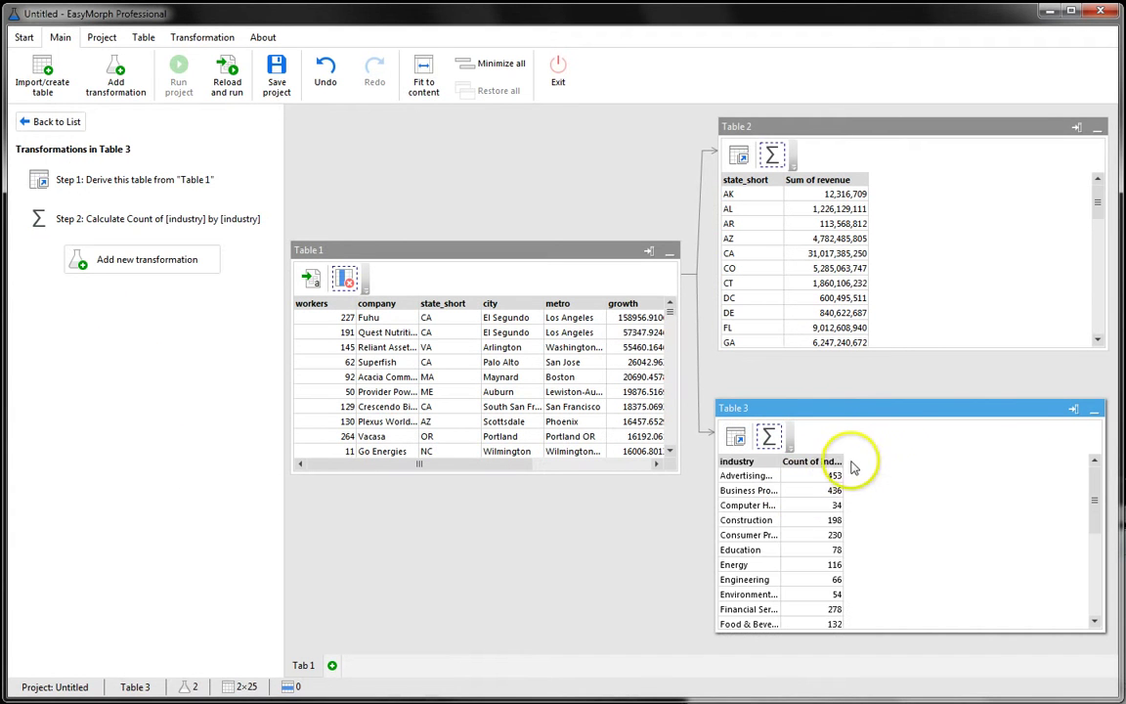
{"action": "left_click_drag", "start_coordinate": [842, 462], "coordinate": [864, 462]}
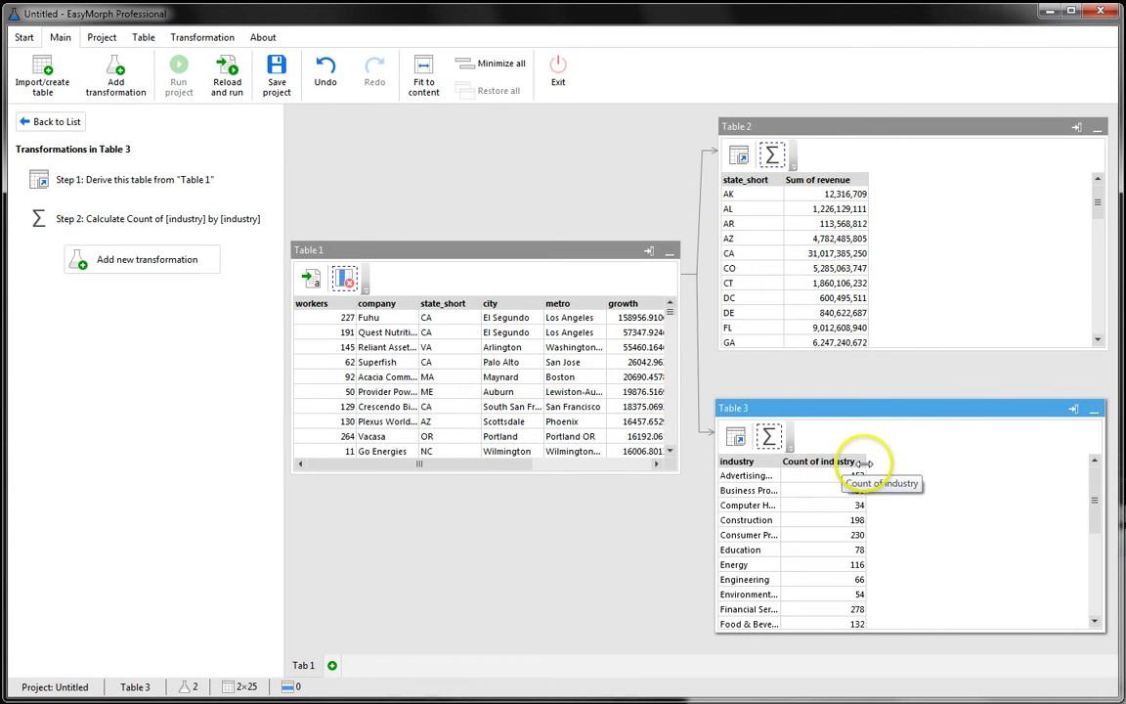
{"action": "left_click_drag", "start_coordinate": [868, 410], "coordinate": [873, 403]}
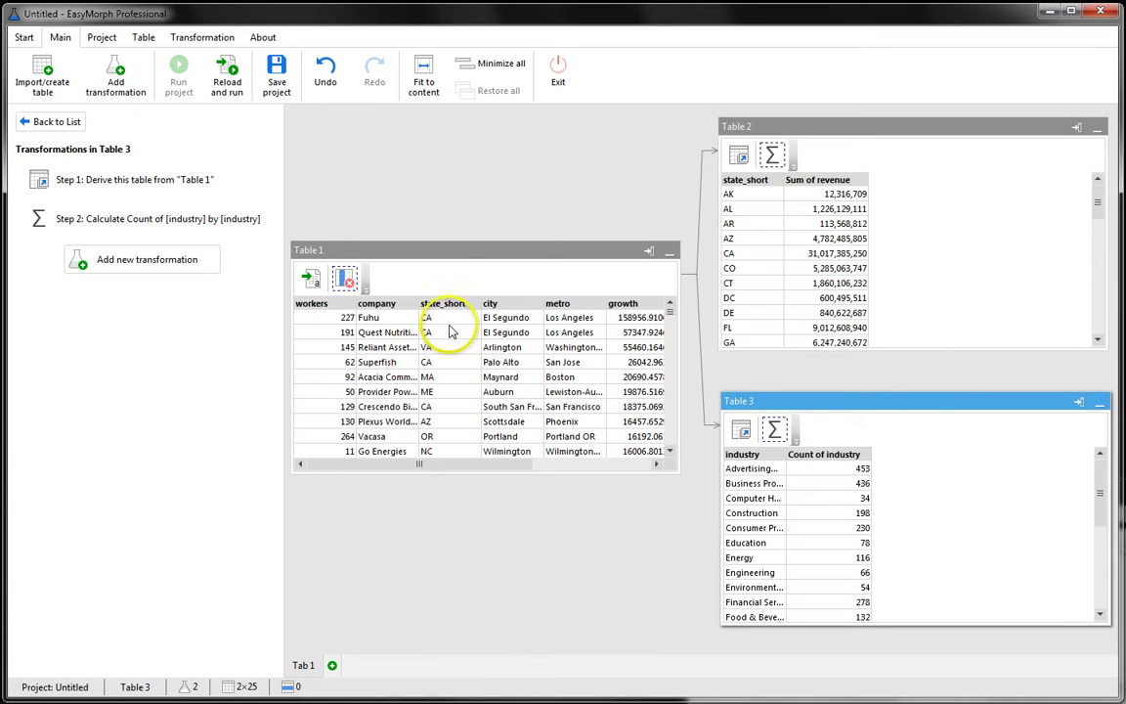
Filter Table 1 to state_short CA, run the project, and review Tables 2 and 3
{"action": "left_click", "coordinate": [443, 256]}
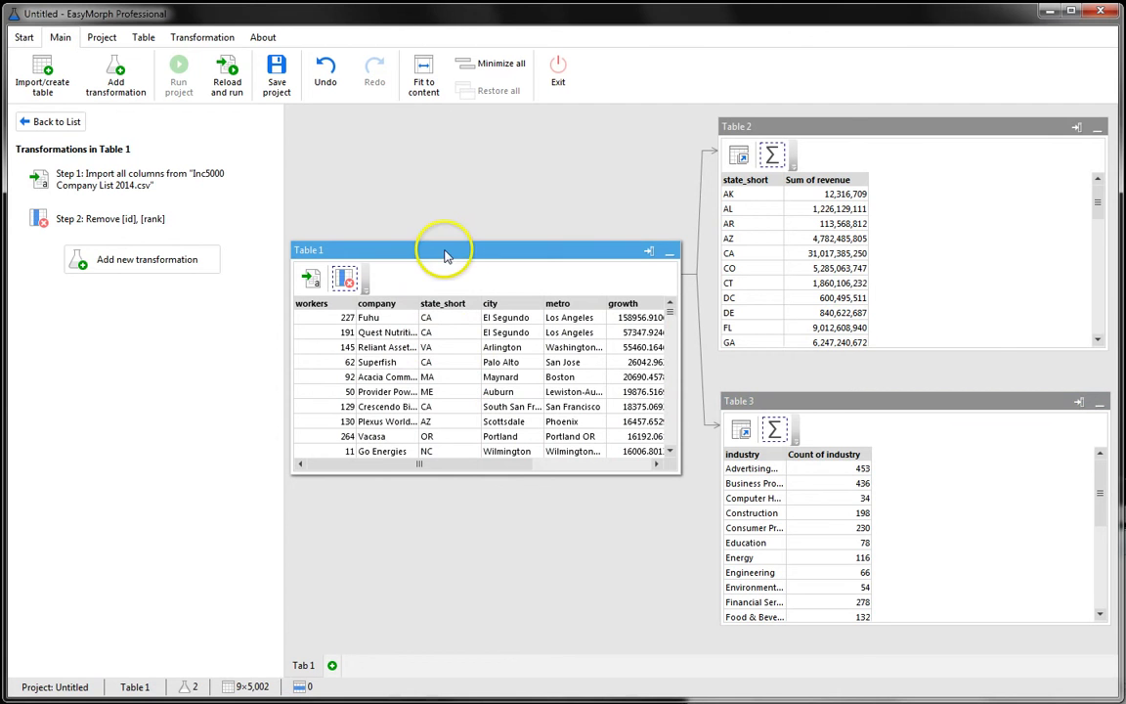
{"action": "right_click", "coordinate": [452, 307]}
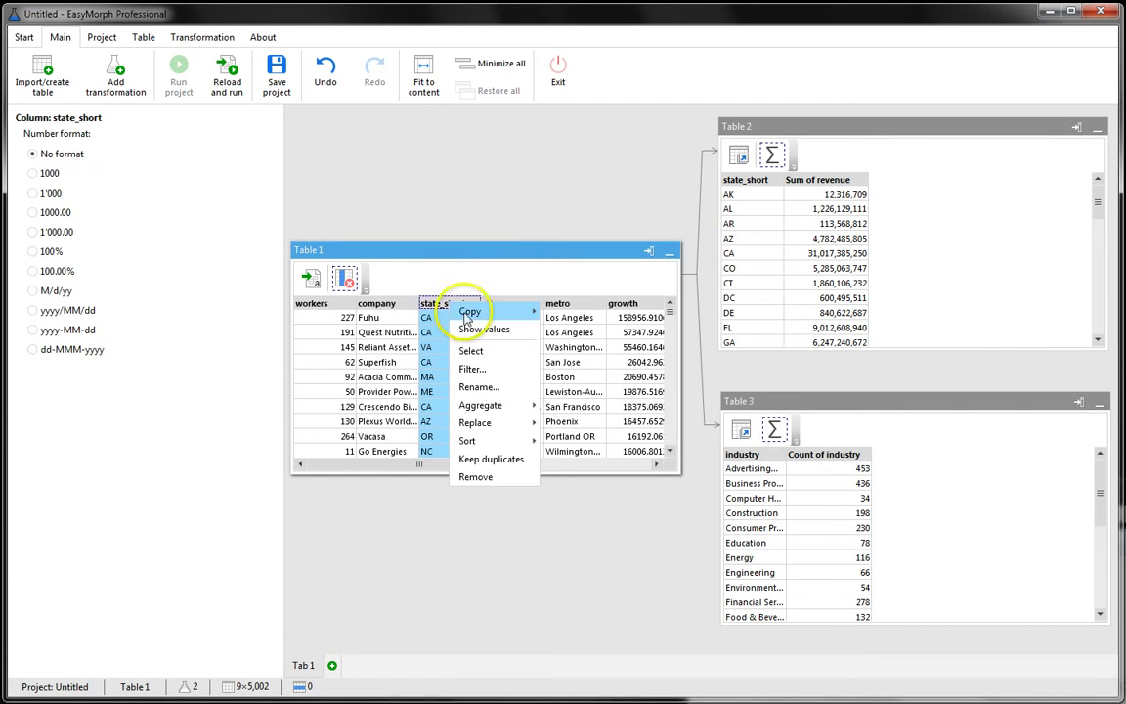
{"action": "left_click", "coordinate": [469, 368]}
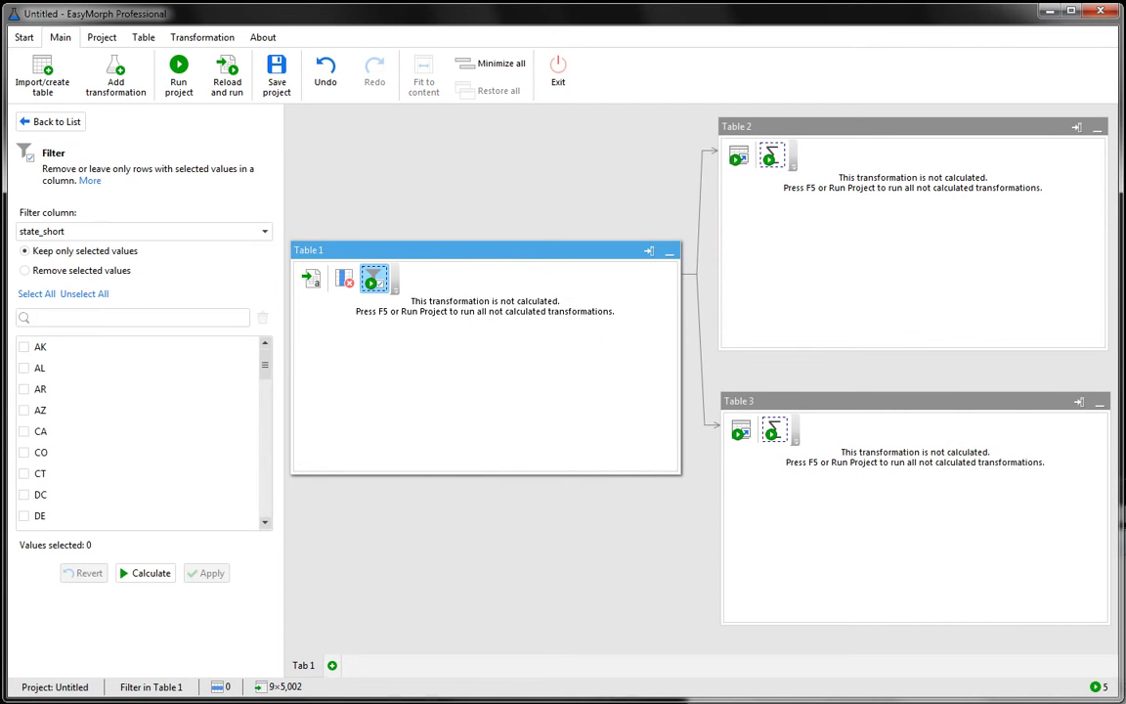
{"action": "left_click", "coordinate": [23, 432]}
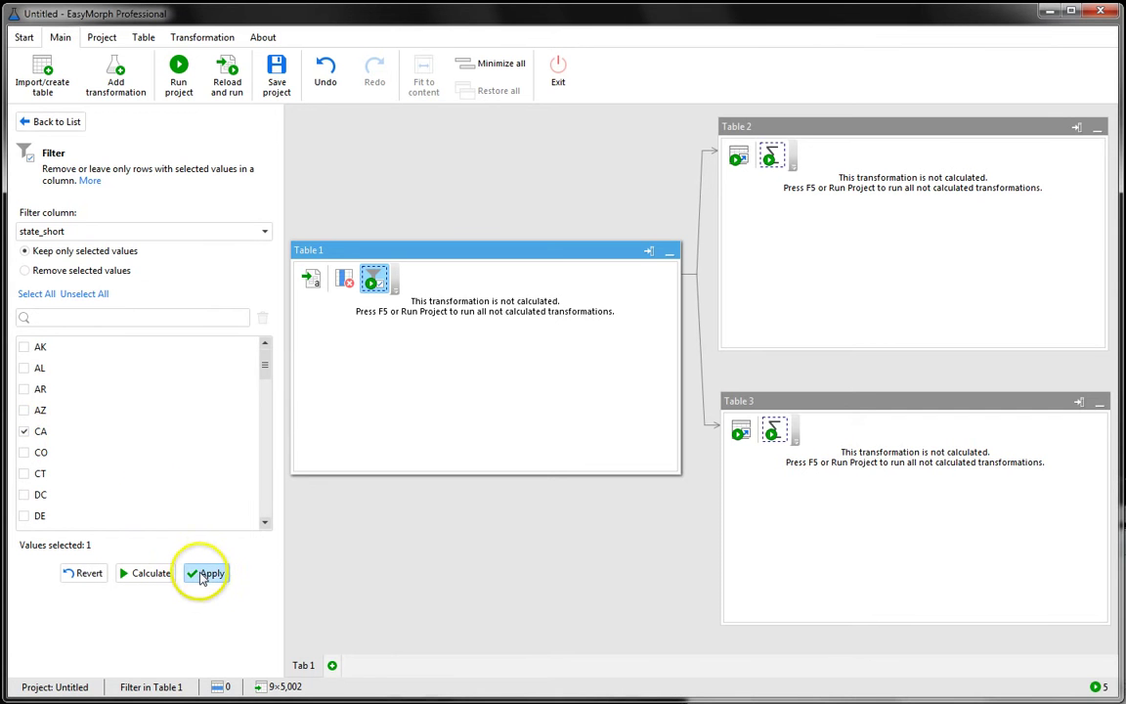
{"action": "left_click", "coordinate": [147, 574]}
{"action": "left_click", "coordinate": [177, 86]}
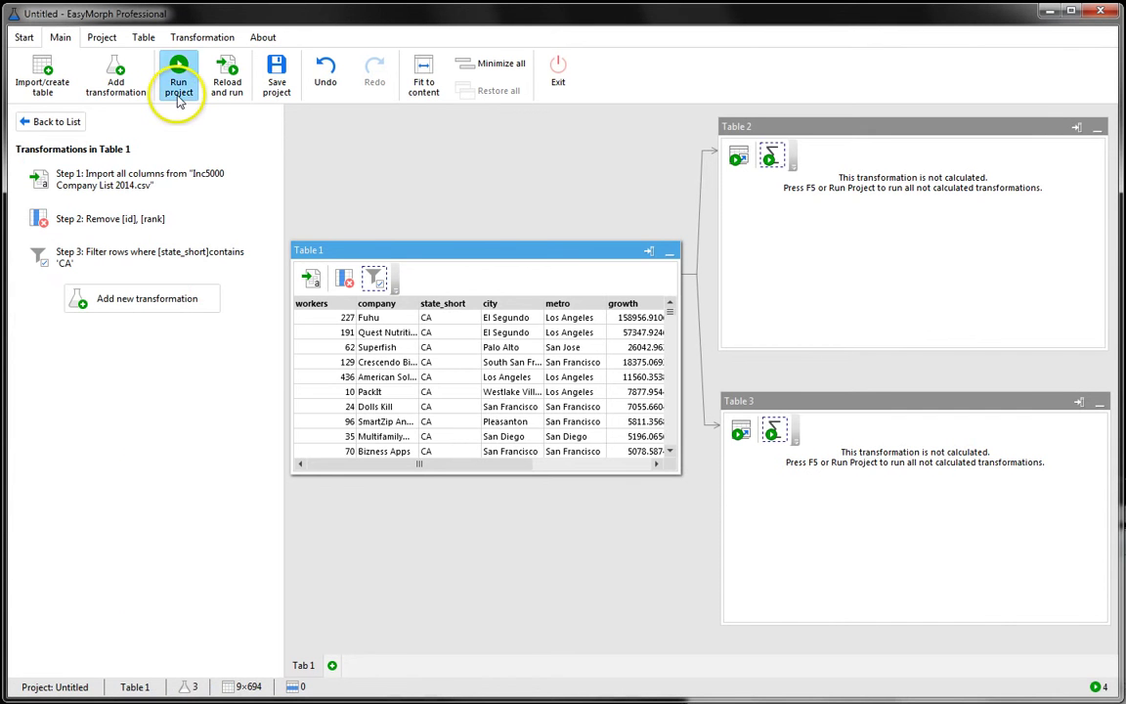
{"action": "left_click", "coordinate": [861, 128]}
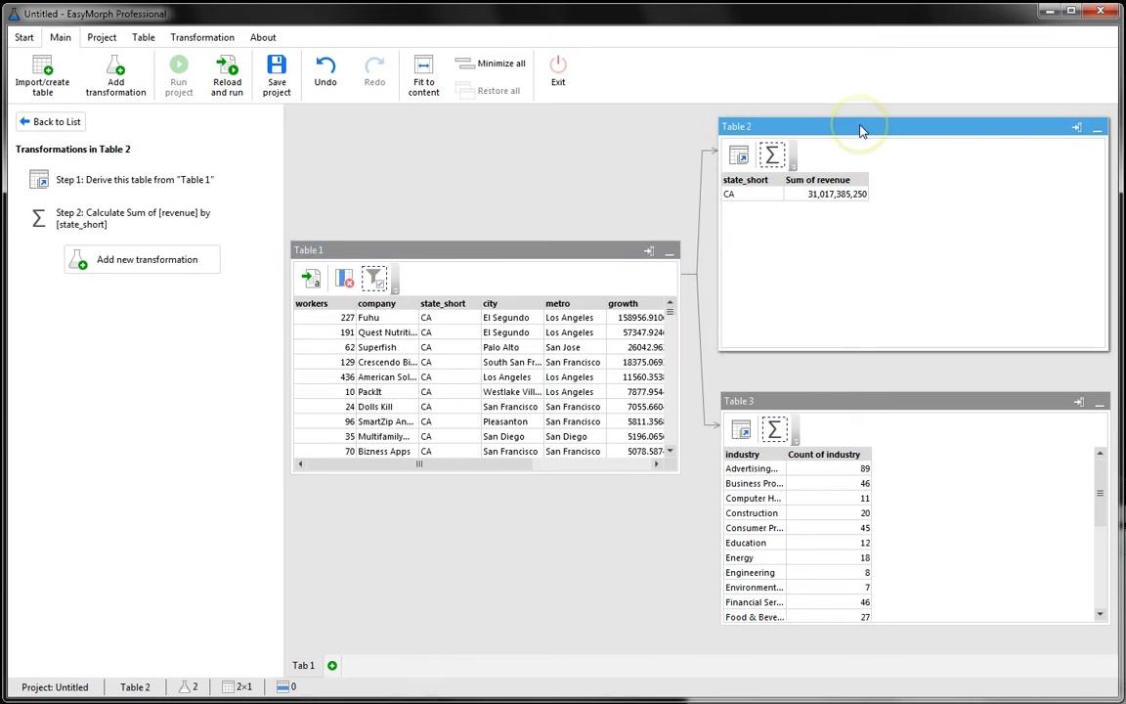
{"action": "left_click", "coordinate": [849, 411]}
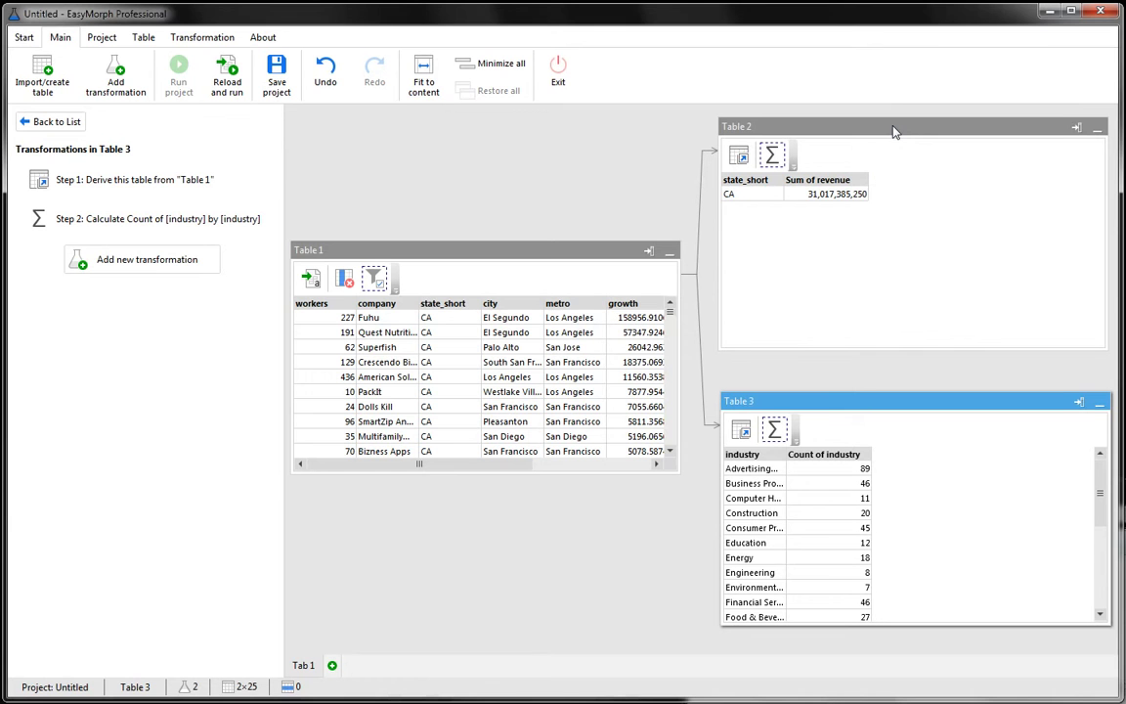
Switch the filter to industry: Advertising & Marketing, Business Products & Services, Computer Hardware, then run
{"action": "left_click", "coordinate": [376, 285]}
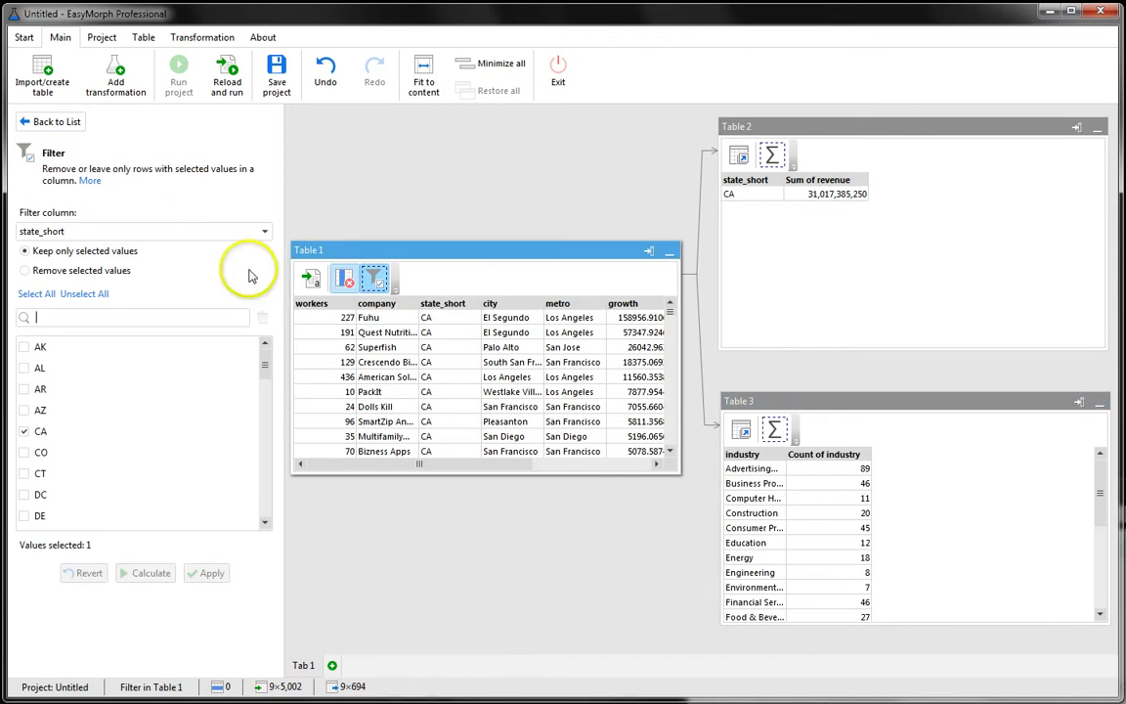
{"action": "left_click", "coordinate": [263, 235]}
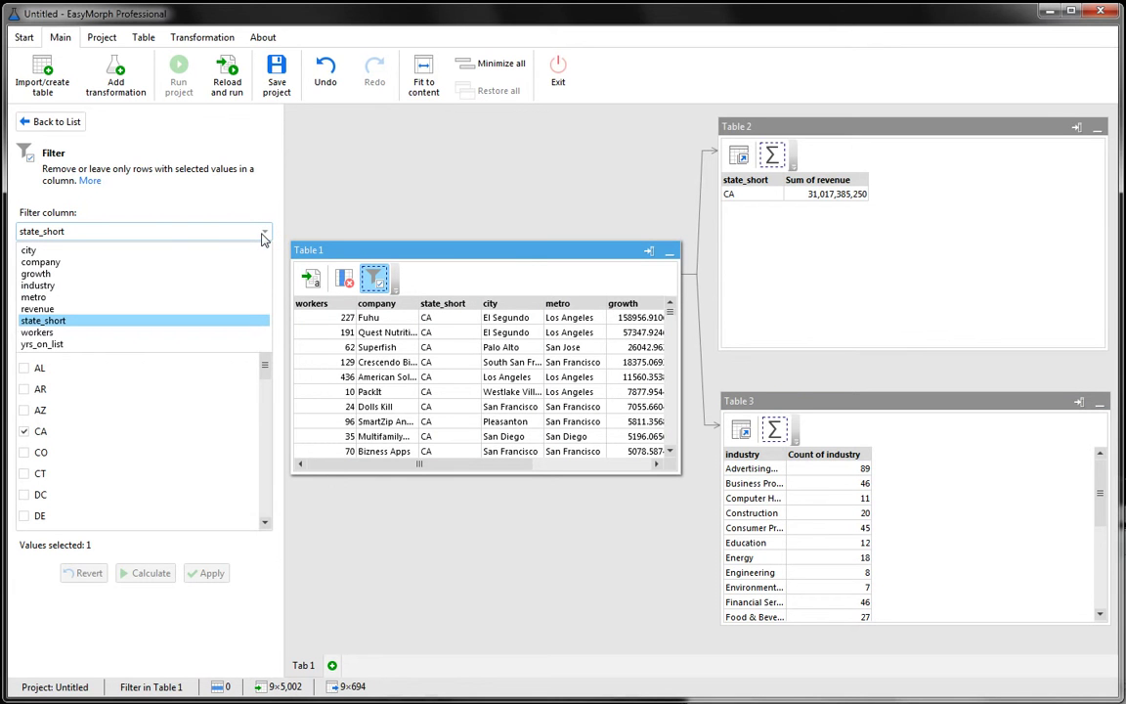
{"action": "left_click", "coordinate": [201, 286]}
{"action": "left_click", "coordinate": [80, 349]}
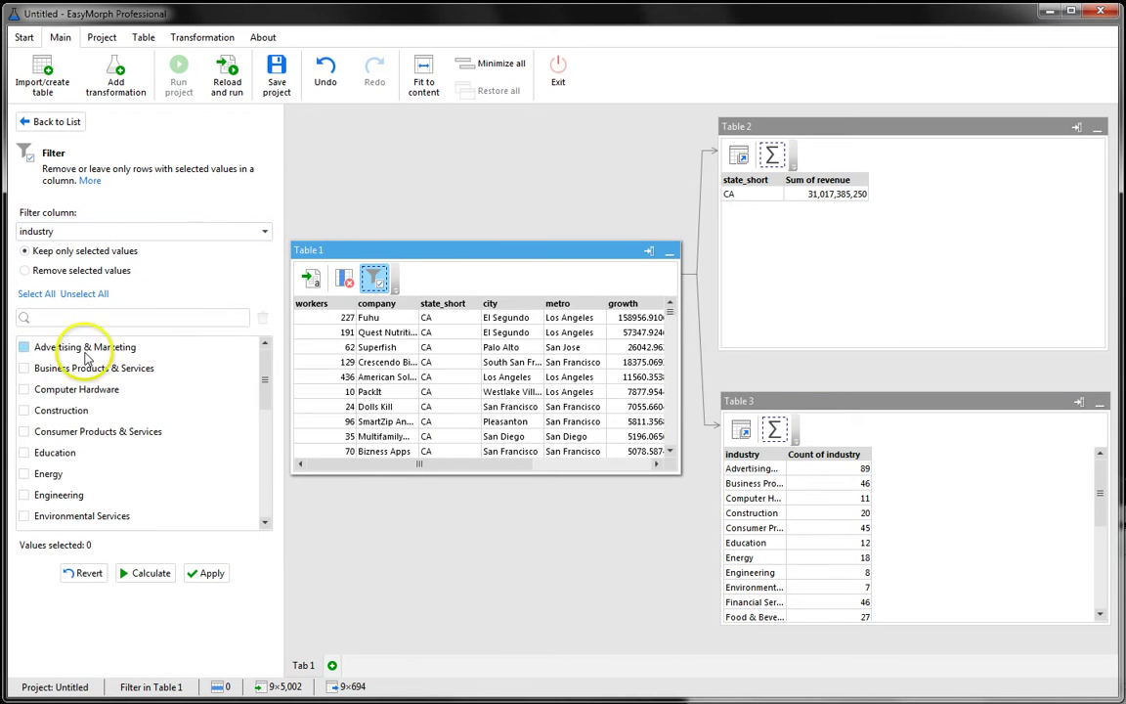
{"action": "left_click", "coordinate": [85, 369]}
{"action": "left_click", "coordinate": [98, 389]}
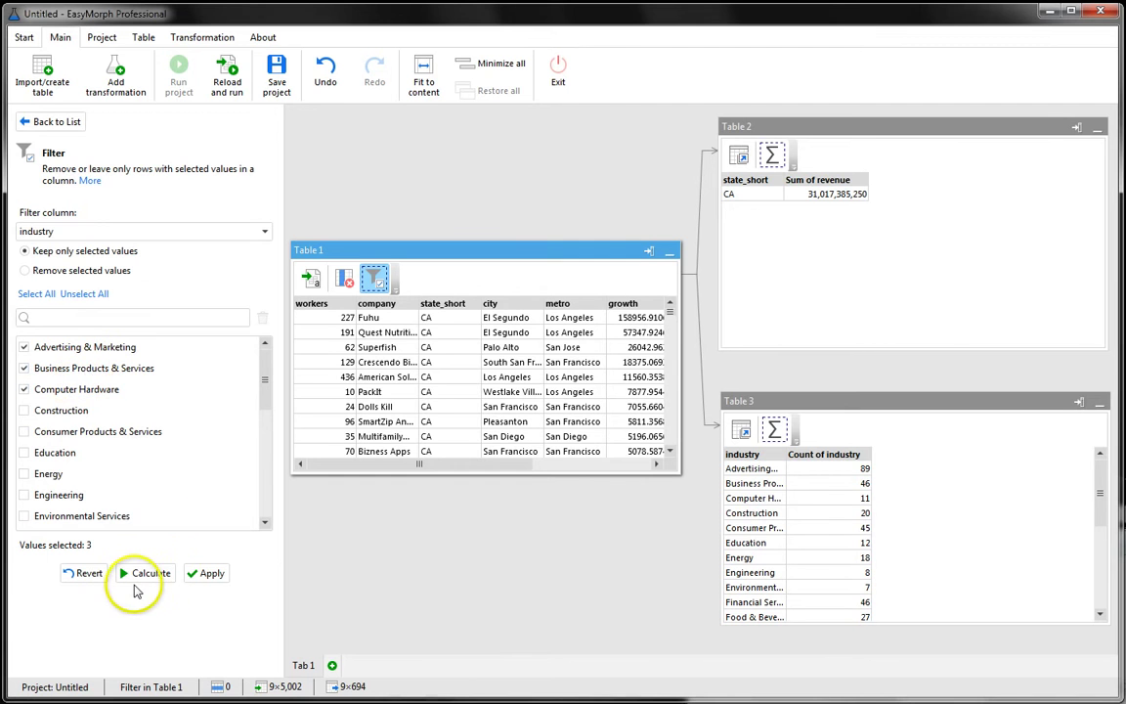
{"action": "left_click", "coordinate": [152, 576]}
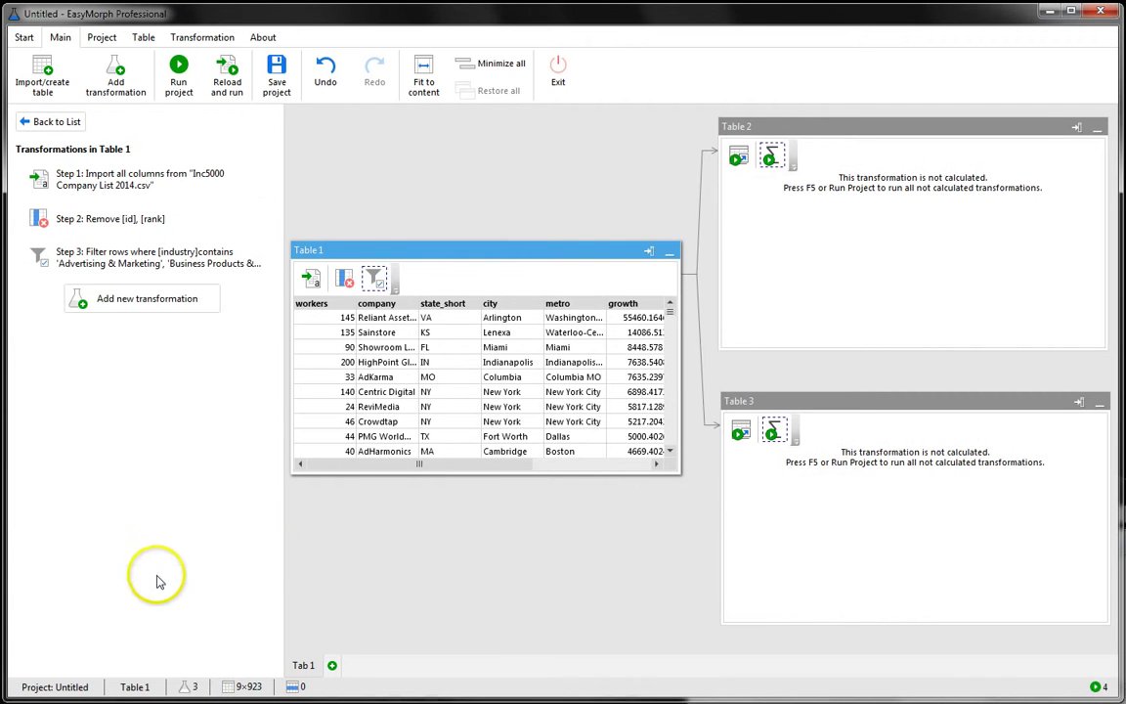
{"action": "left_click", "coordinate": [179, 78]}
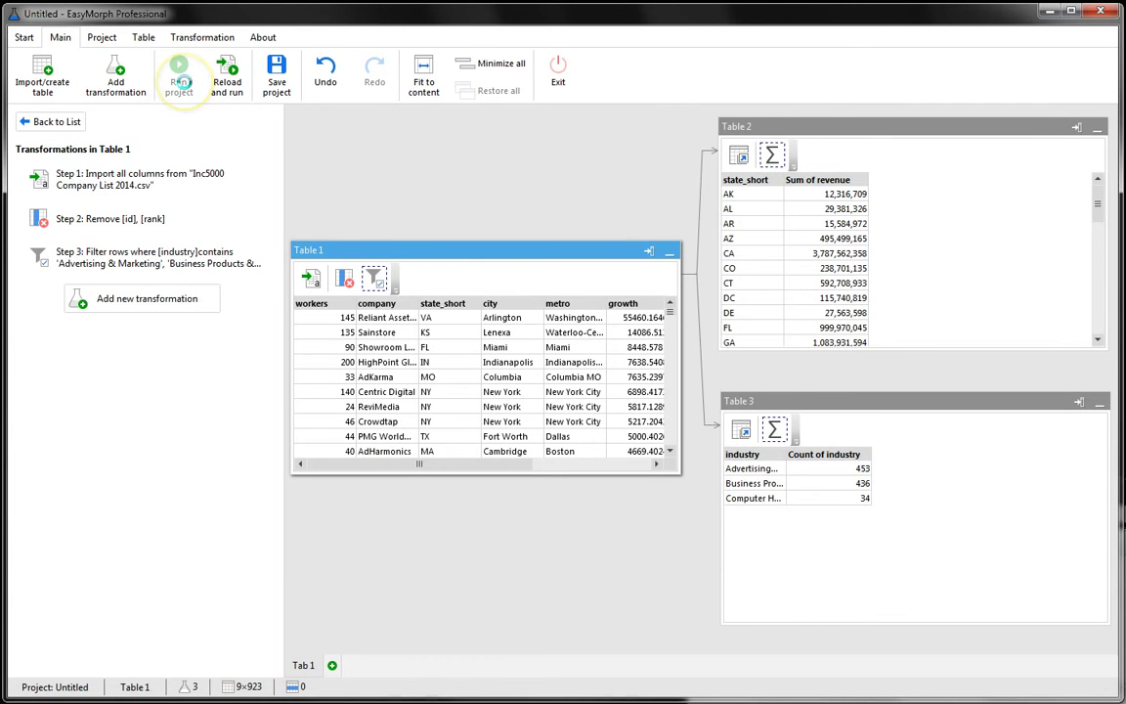
Drag Table 3's industry column border right to show full industry names
{"action": "left_click_drag", "start_coordinate": [782, 454], "coordinate": [854, 454]}
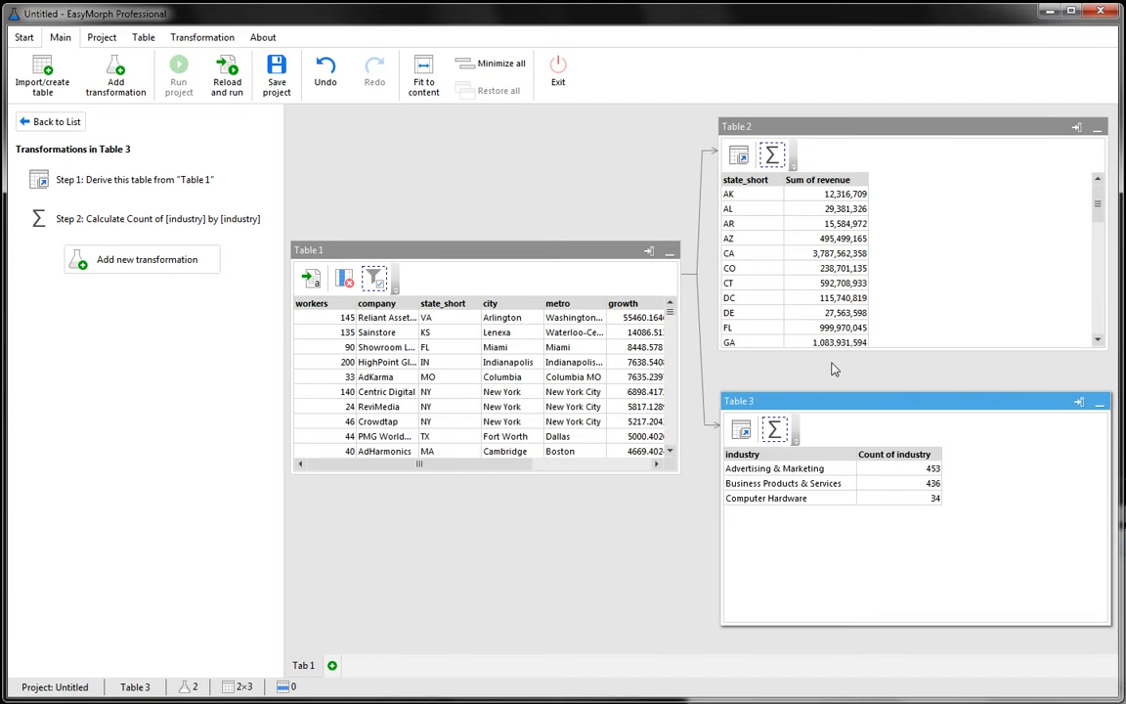
Remove Table 3 and Table 2 from the project
{"action": "right_click", "coordinate": [840, 403]}
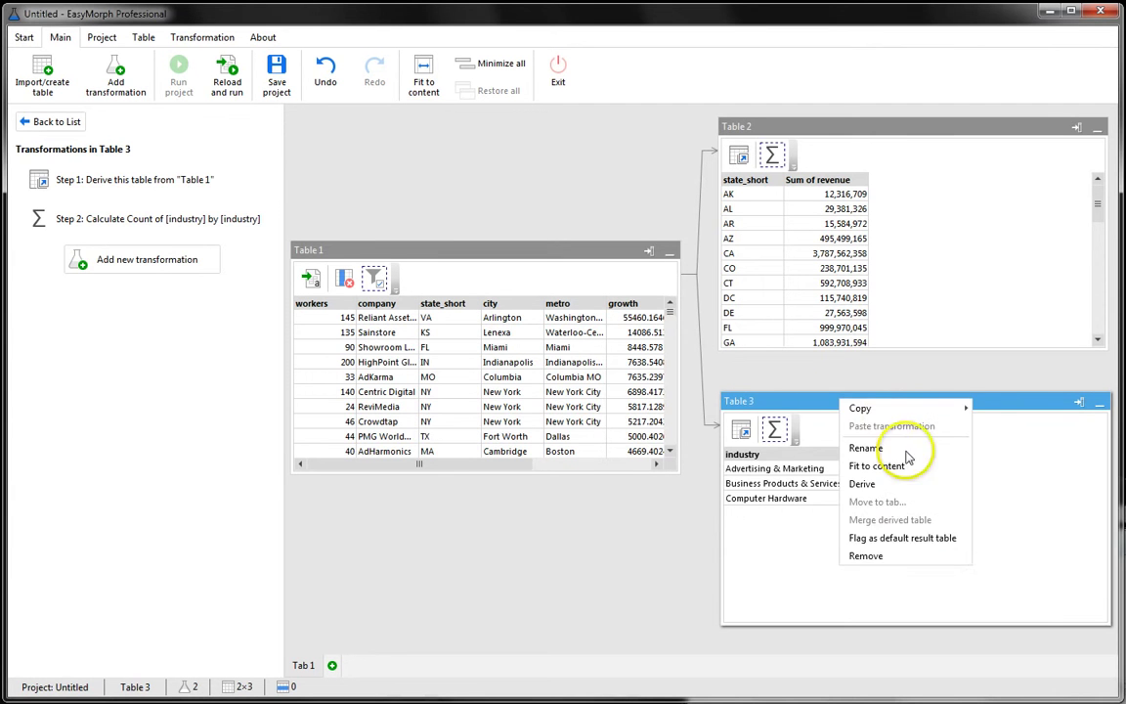
{"action": "left_click", "coordinate": [894, 558]}
{"action": "right_click", "coordinate": [852, 136]}
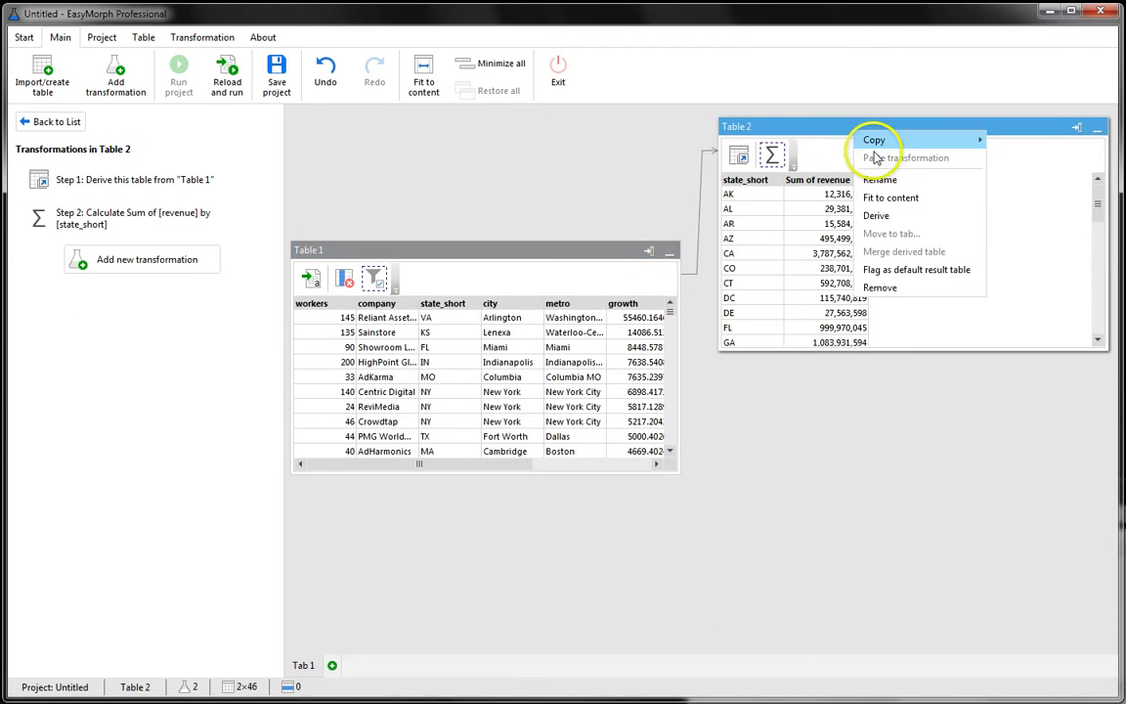
{"action": "left_click", "coordinate": [924, 285]}
Enlarge and reposition Table 1 to show all columns, then view its import step settings
{"action": "mouse_move", "coordinate": [547, 254]}
{"action": "left_mouse_down"}
{"action": "mouse_move", "coordinate": [537, 269]}
{"action": "mouse_move", "coordinate": [547, 274]}
{"action": "left_mouse_up"}
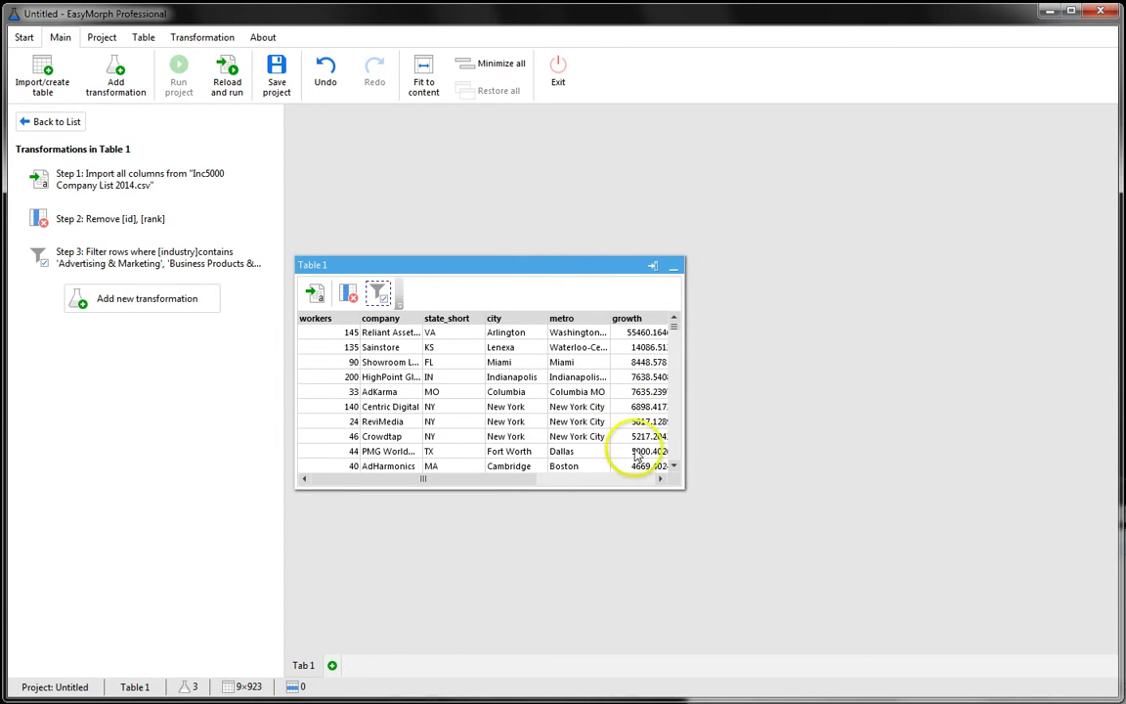
{"action": "left_click_drag", "start_coordinate": [681, 487], "coordinate": [900, 508]}
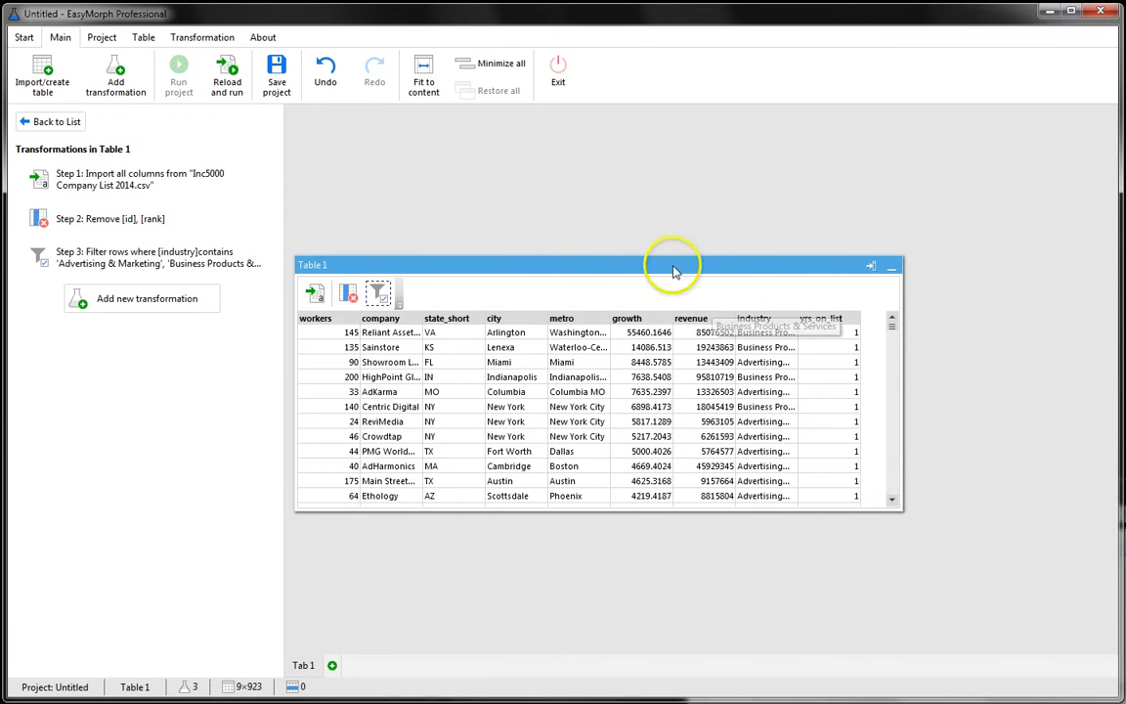
{"action": "mouse_move", "coordinate": [645, 277]}
{"action": "left_mouse_down"}
{"action": "mouse_move", "coordinate": [669, 289]}
{"action": "mouse_move", "coordinate": [645, 278]}
{"action": "left_mouse_up"}
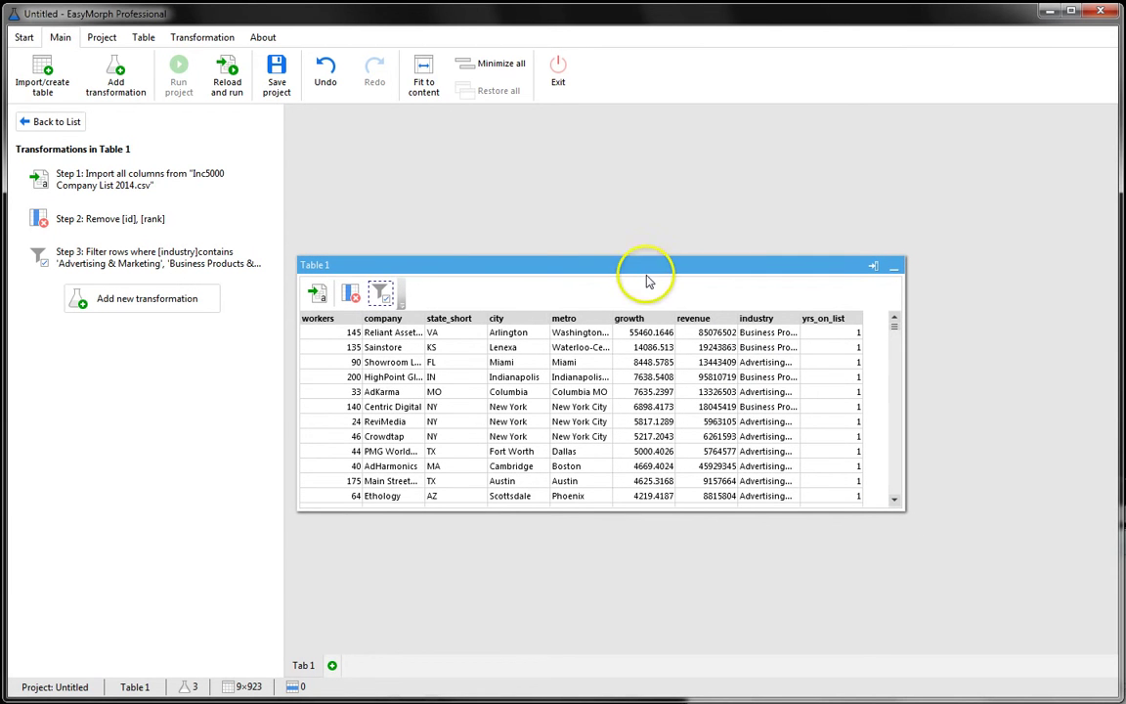
{"action": "left_click_drag", "start_coordinate": [647, 282], "coordinate": [657, 294]}
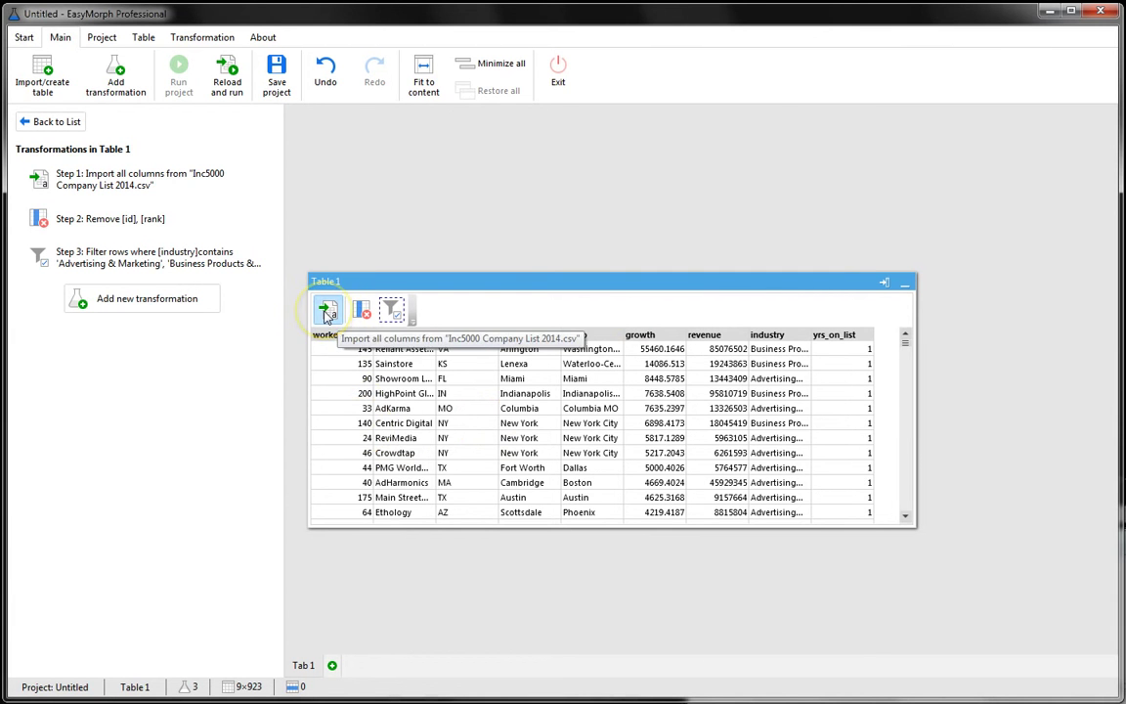
{"action": "left_click", "coordinate": [328, 311]}
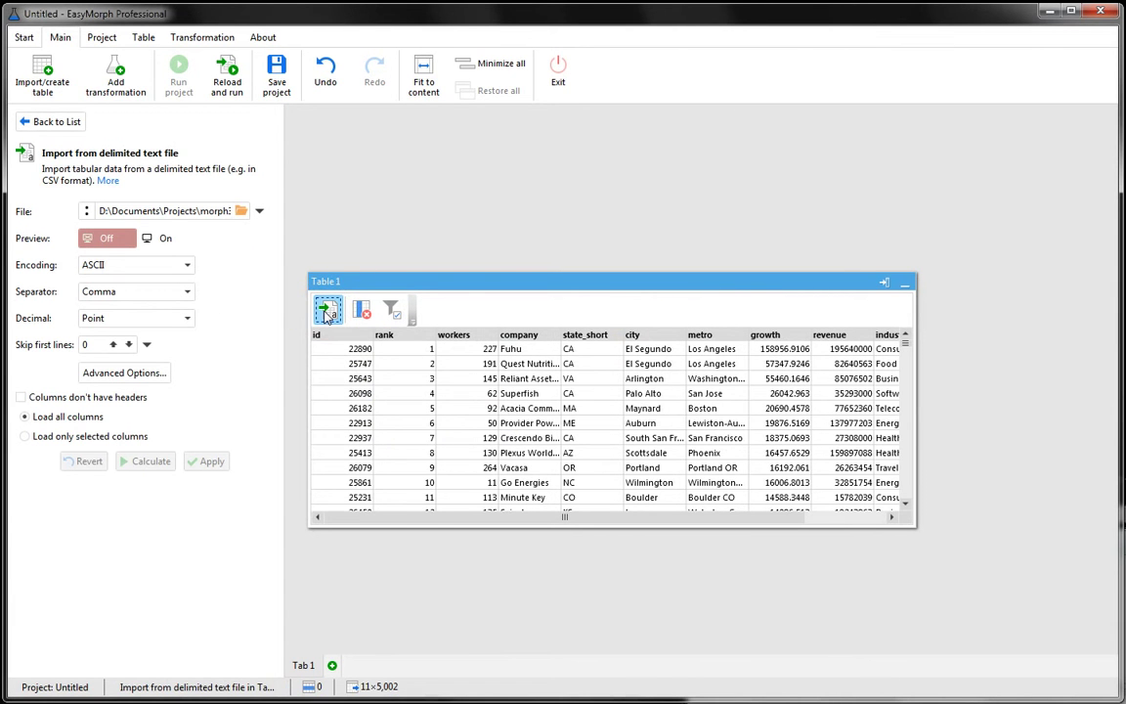
Split the steps after the import into a new Table 2 and pull the two tables apart
{"action": "right_click", "coordinate": [327, 312]}
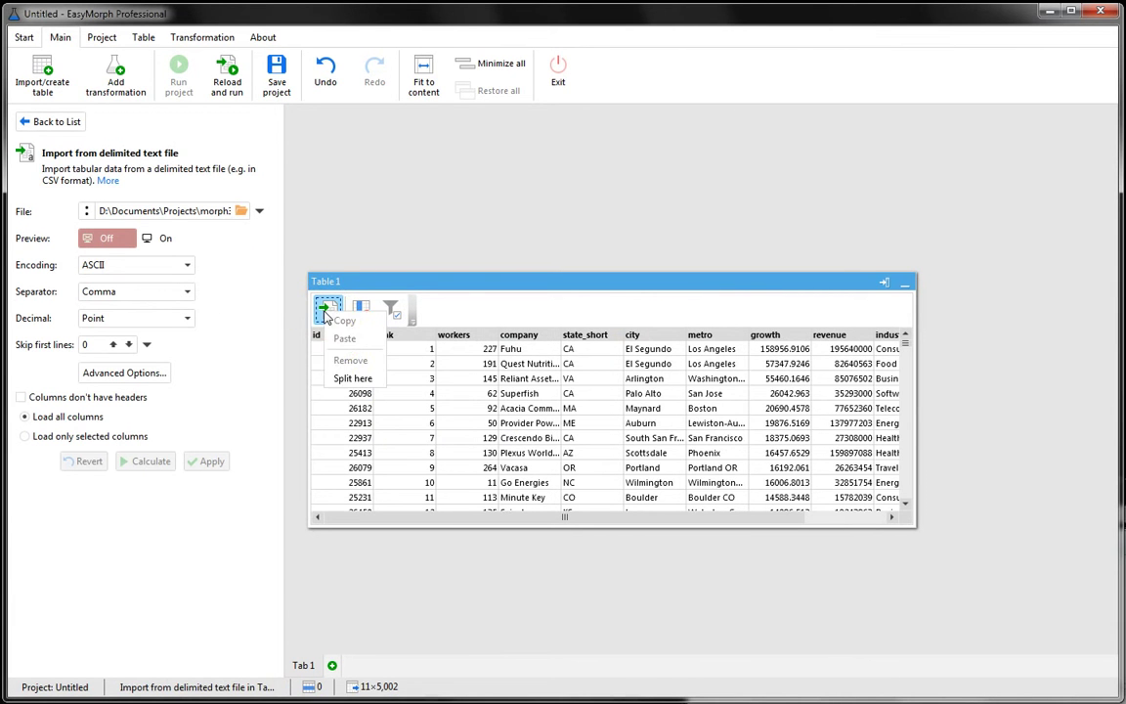
{"action": "left_click", "coordinate": [350, 378]}
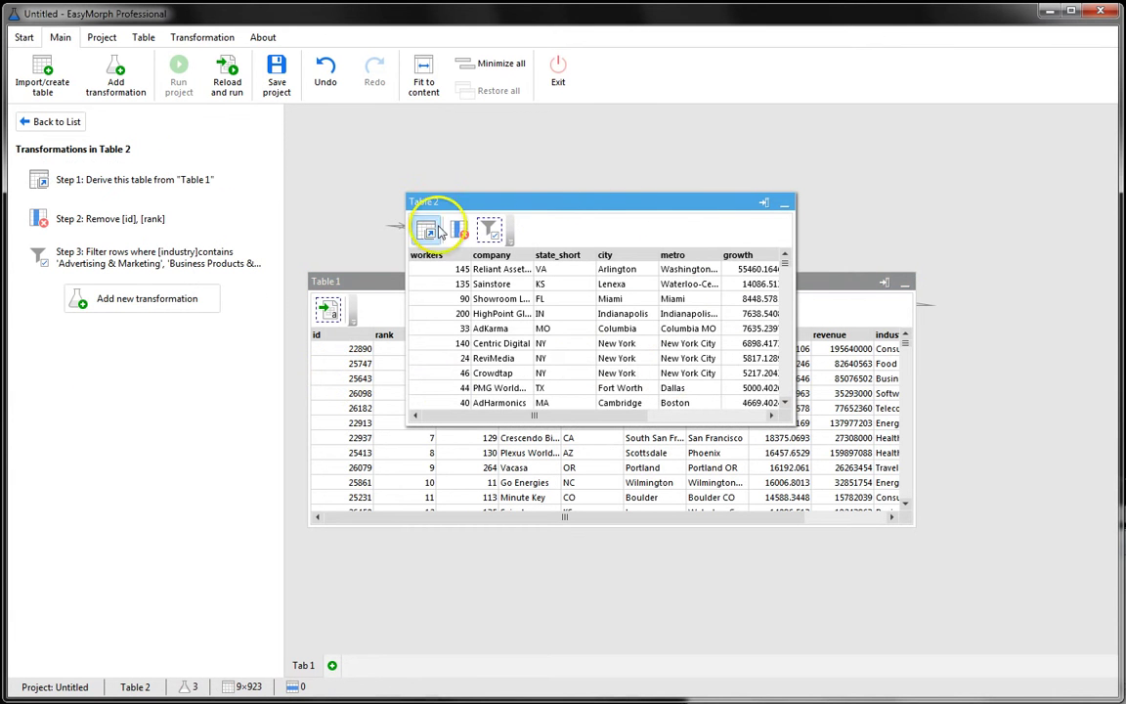
{"action": "left_click_drag", "start_coordinate": [340, 293], "coordinate": [334, 252]}
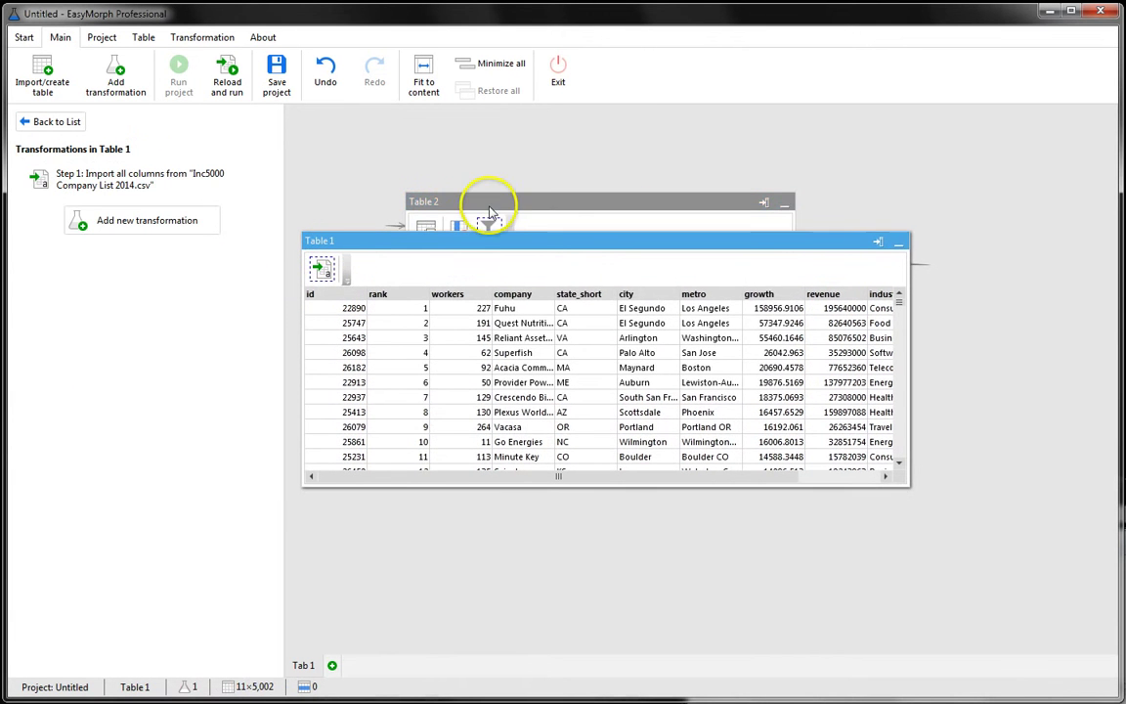
{"action": "left_click_drag", "start_coordinate": [493, 210], "coordinate": [755, 424]}
Move Table 1 up, shift Table 2 left, and check its remove-columns and industry-filter steps
{"action": "left_click_drag", "start_coordinate": [664, 240], "coordinate": [664, 138]}
{"action": "left_click_drag", "start_coordinate": [728, 422], "coordinate": [605, 427]}
{"action": "left_click", "coordinate": [593, 443]}
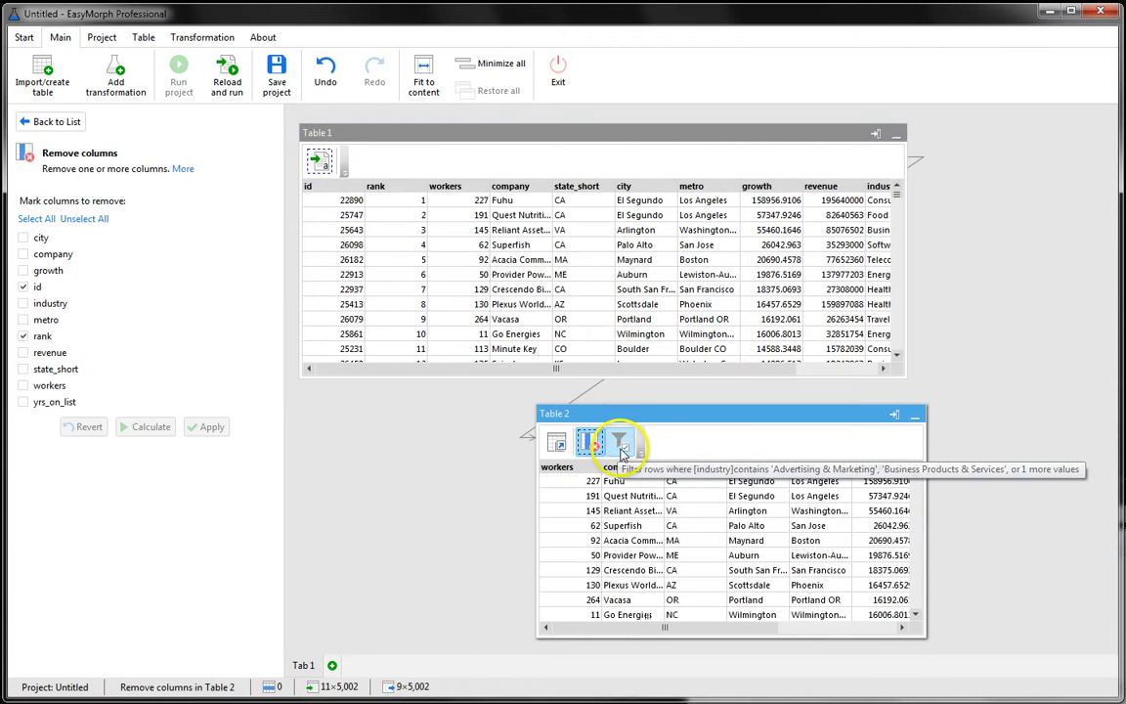
{"action": "left_click", "coordinate": [623, 445]}
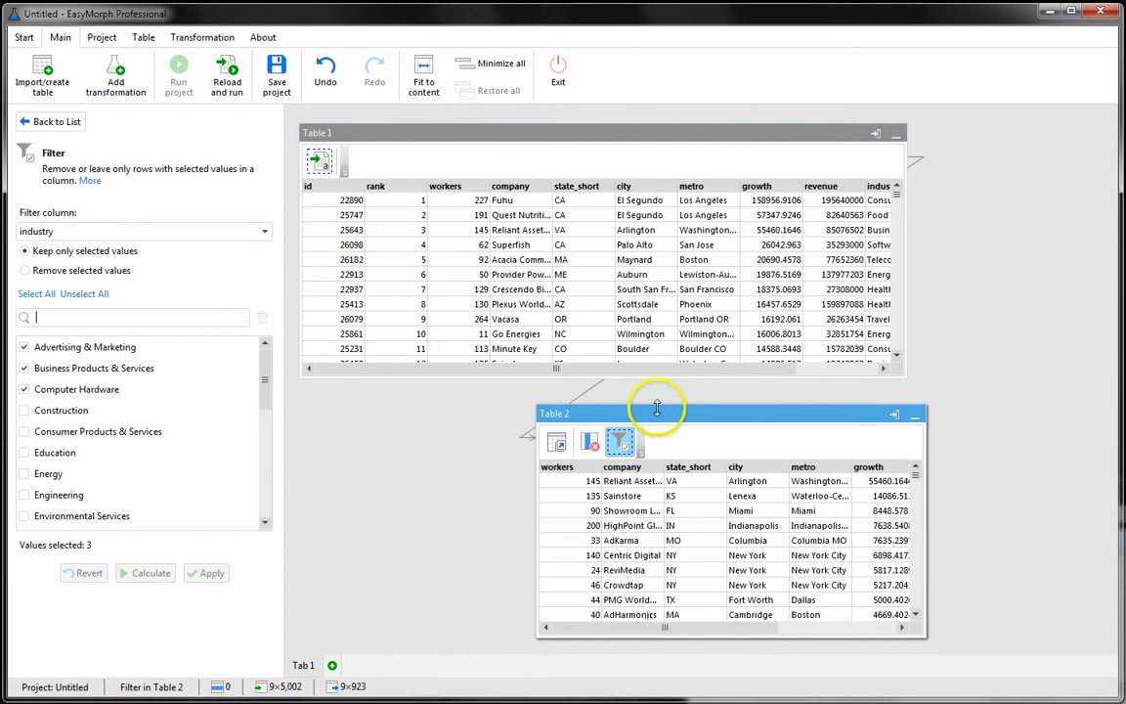
Narrow Table 1 to a few columns and nudge it into the top-left corner
{"action": "left_click", "coordinate": [904, 246]}
{"action": "scroll", "coordinate": [906, 253], "scroll_direction": "down", "scroll_amount": 4}
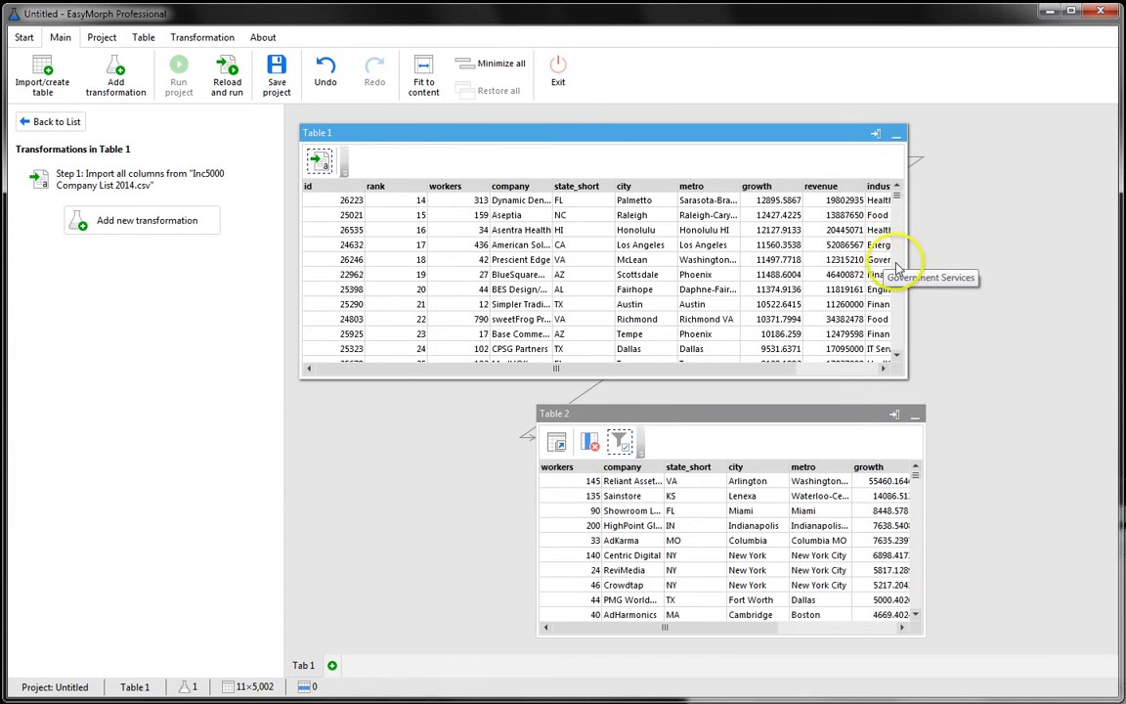
{"action": "left_click_drag", "start_coordinate": [905, 262], "coordinate": [490, 264]}
{"action": "left_click_drag", "start_coordinate": [381, 138], "coordinate": [374, 143]}
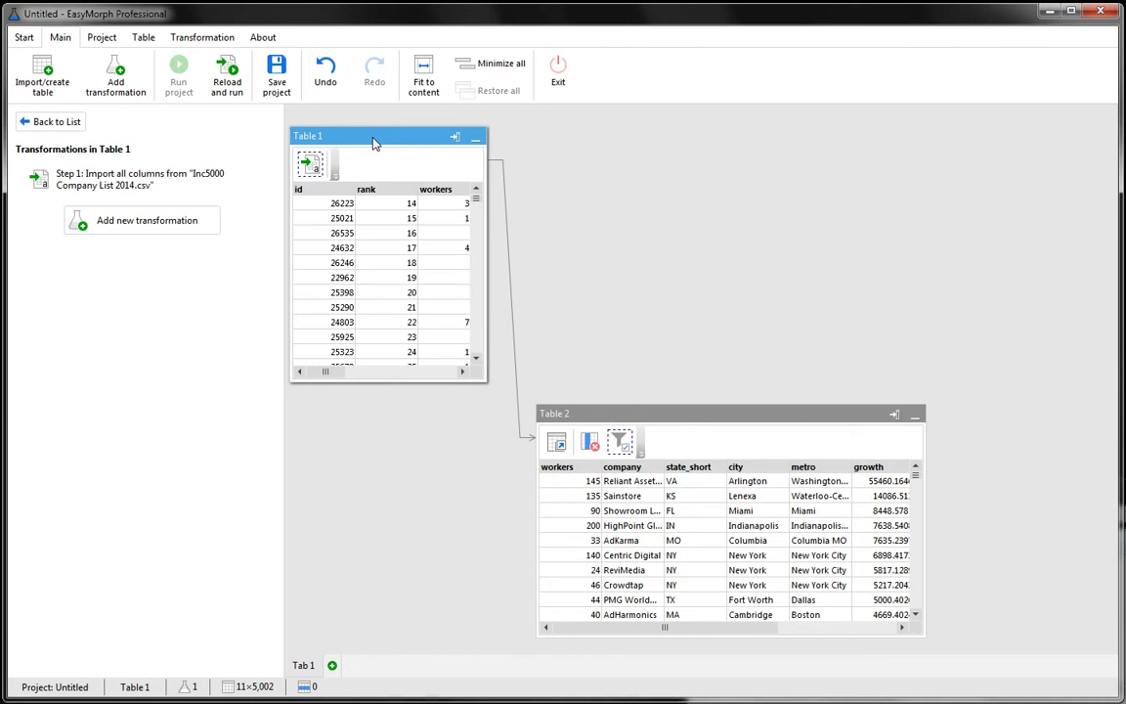
Derive a new Table 3 from Table 1 and place it at the upper right
{"action": "right_click", "coordinate": [372, 143]}
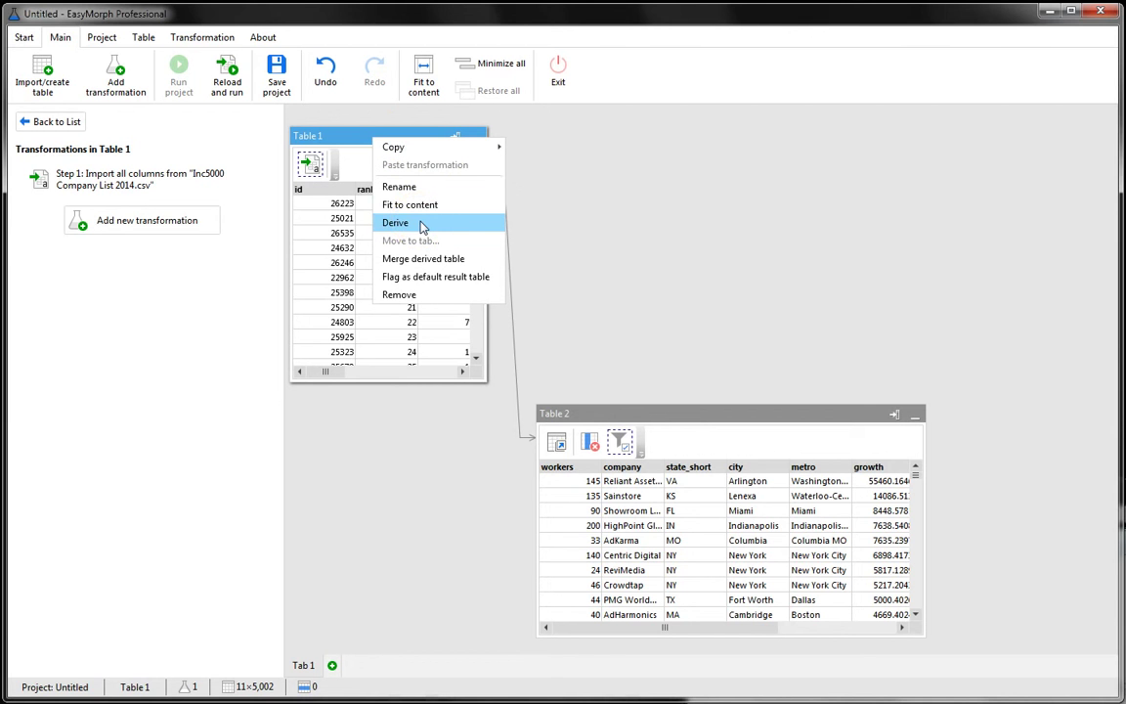
{"action": "left_click", "coordinate": [423, 225]}
{"action": "left_click_drag", "start_coordinate": [570, 170], "coordinate": [748, 142]}
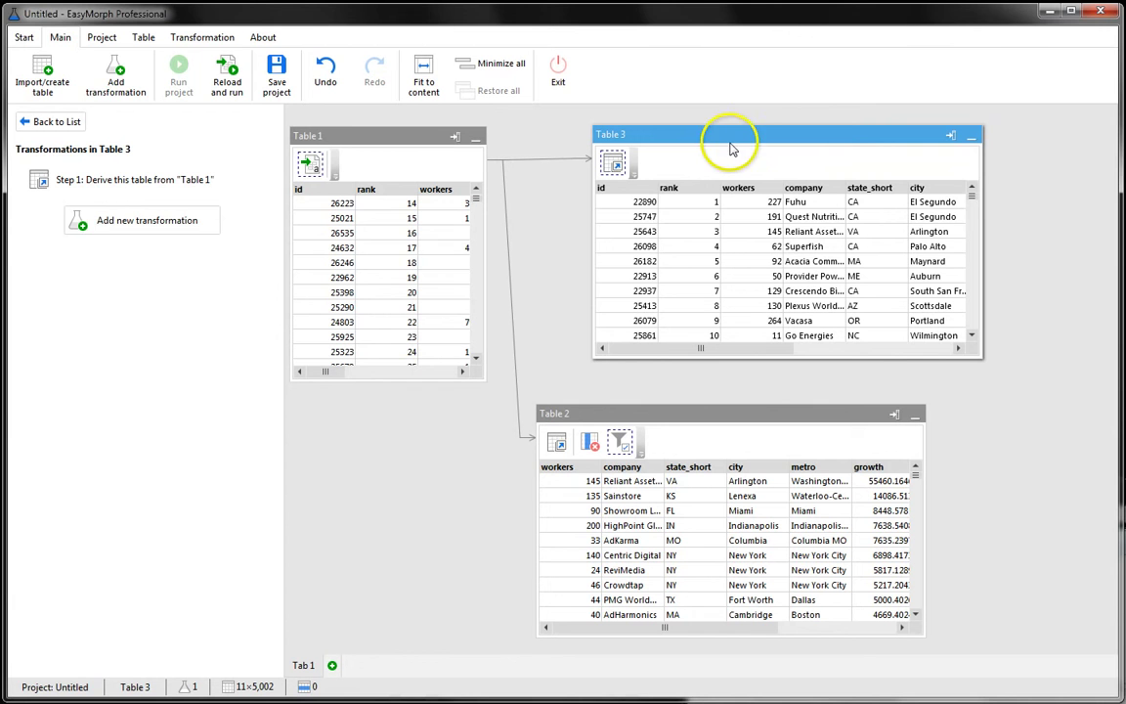
Add a Keep duplicates filter to Table 3 and run it, showing four duplicate rows
{"action": "left_click", "coordinate": [117, 78]}
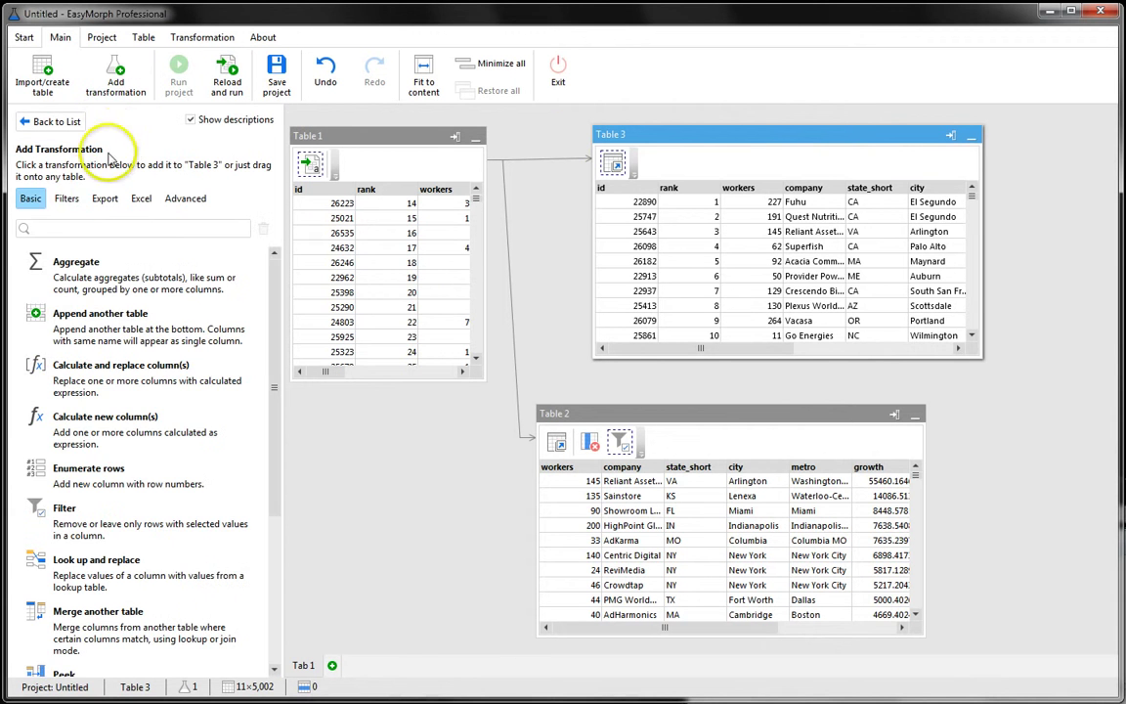
{"action": "left_click", "coordinate": [71, 199]}
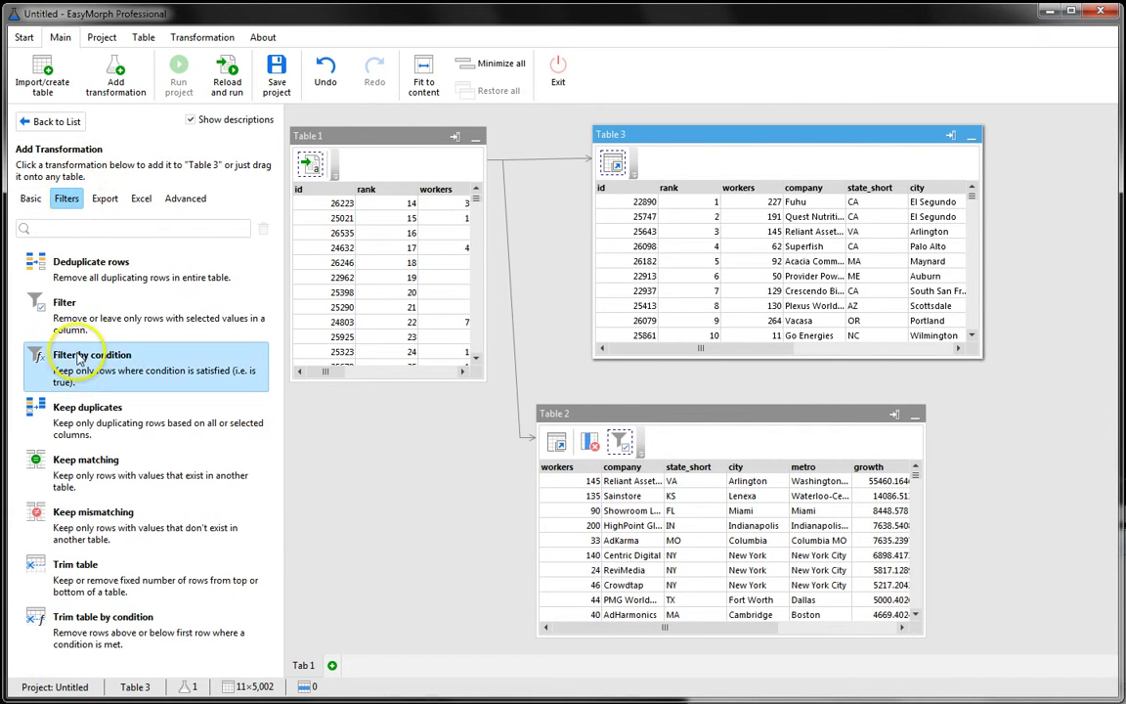
{"action": "left_click_drag", "start_coordinate": [101, 411], "coordinate": [747, 260]}
{"action": "left_click", "coordinate": [178, 88]}
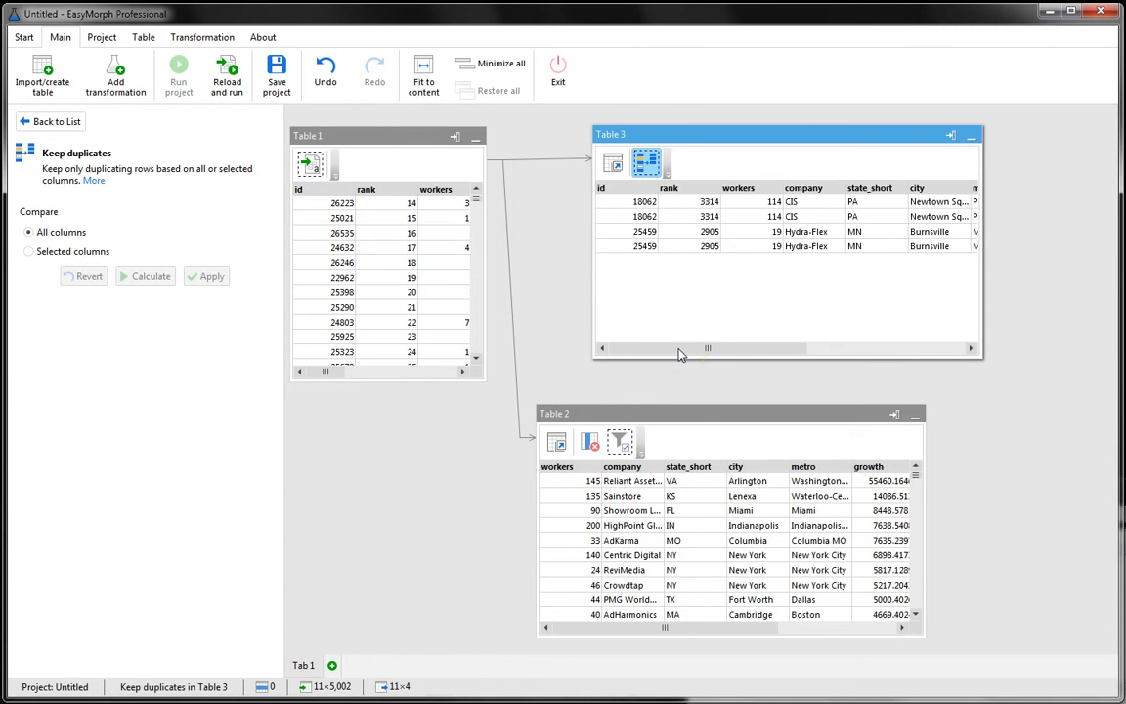
{"action": "left_click_drag", "start_coordinate": [670, 353], "coordinate": [628, 335]}
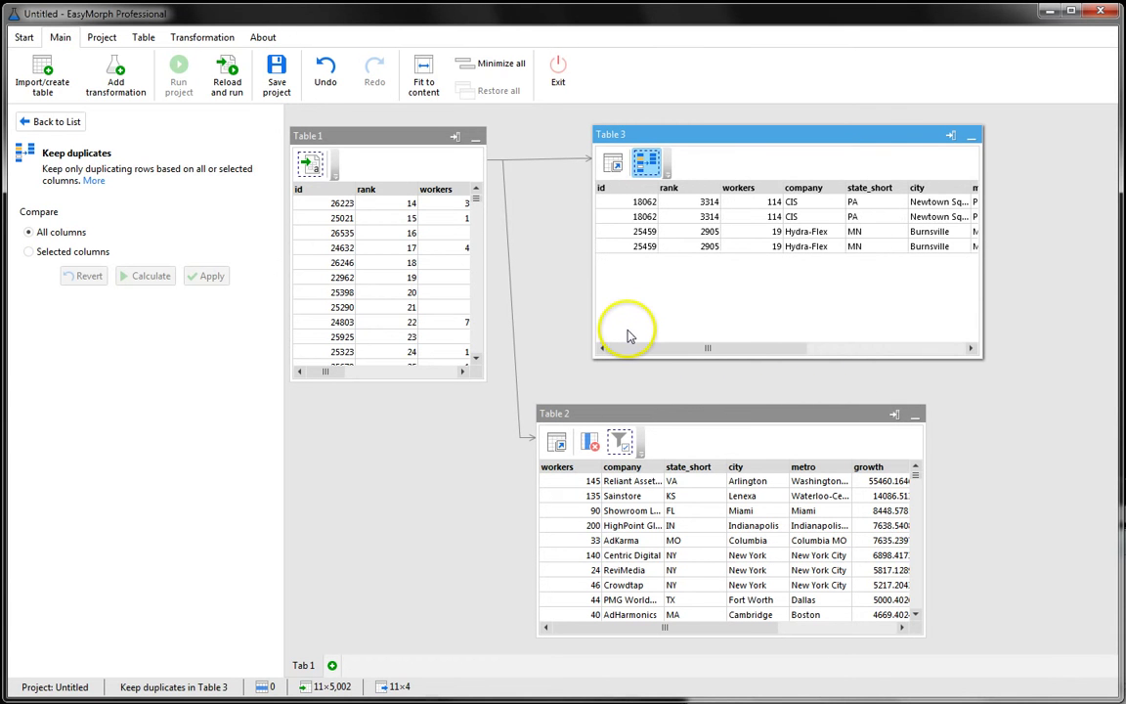
{"action": "left_click_drag", "start_coordinate": [601, 415], "coordinate": [611, 412]}
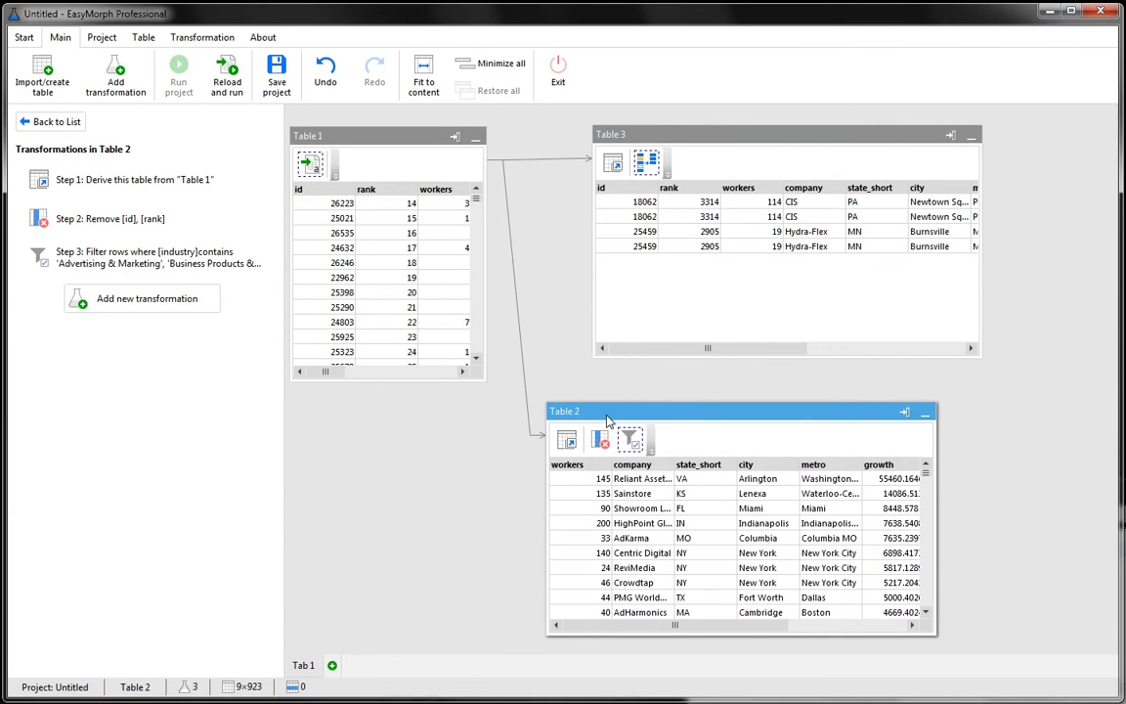
Add a Deduplicate rows filter to Table 1 and rerun the project
{"action": "left_click", "coordinate": [117, 88]}
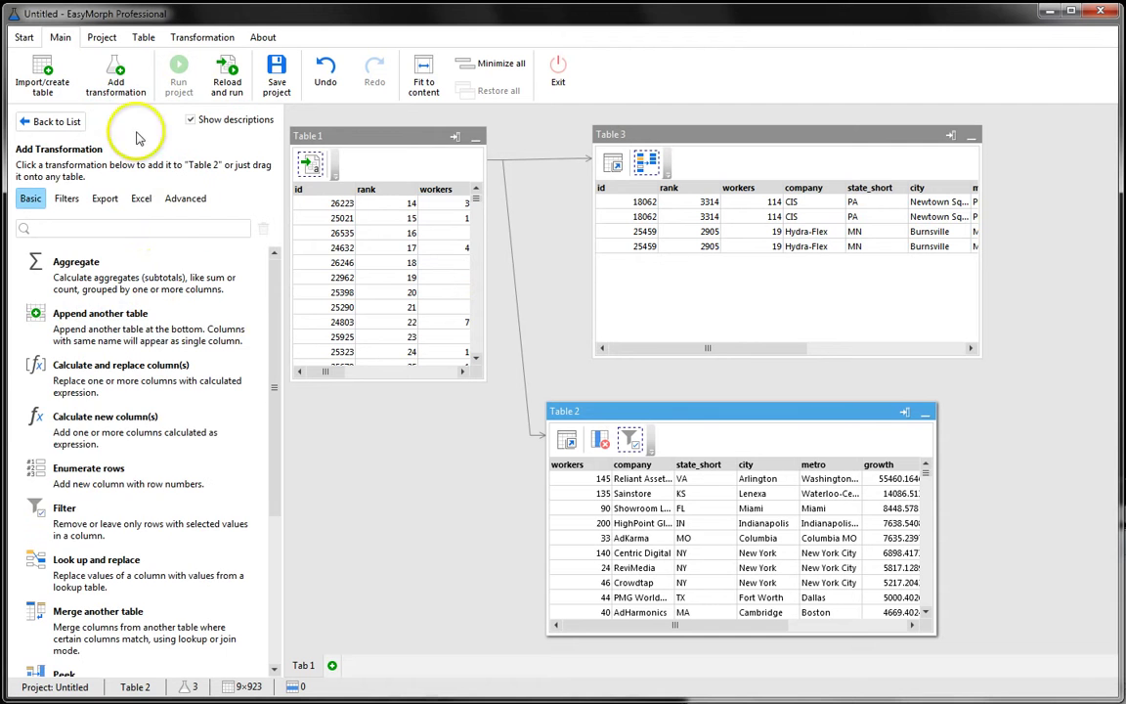
{"action": "left_click", "coordinate": [66, 199]}
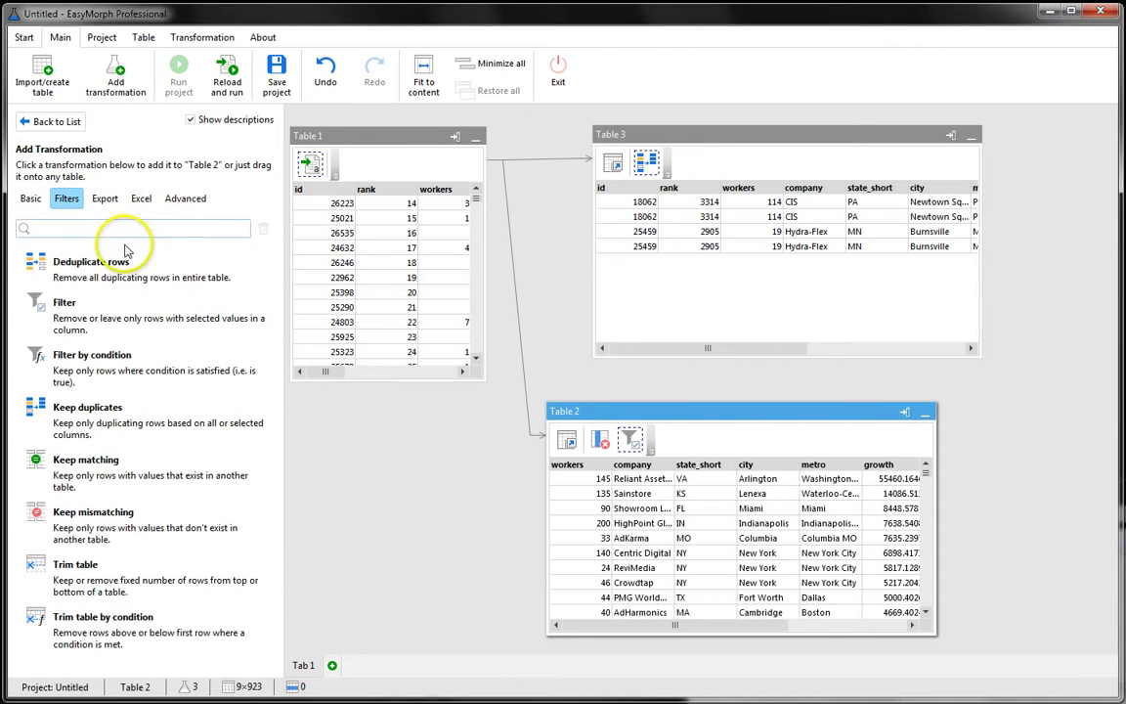
{"action": "left_click_drag", "start_coordinate": [107, 260], "coordinate": [341, 215]}
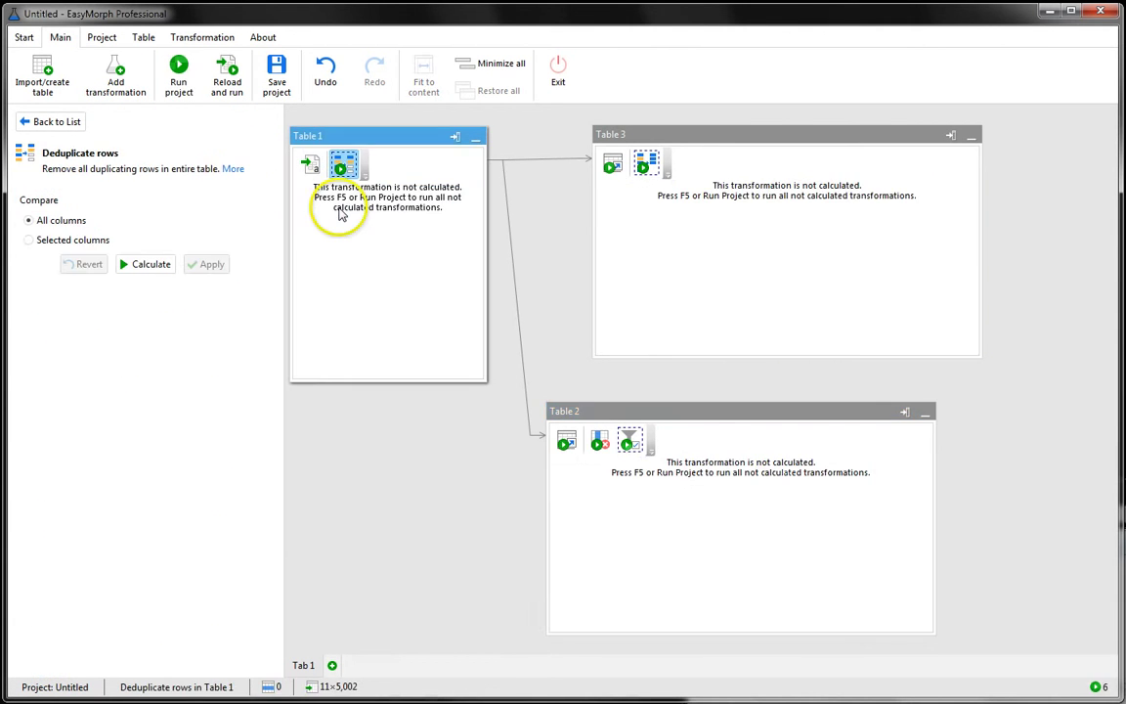
{"action": "left_click", "coordinate": [179, 76]}
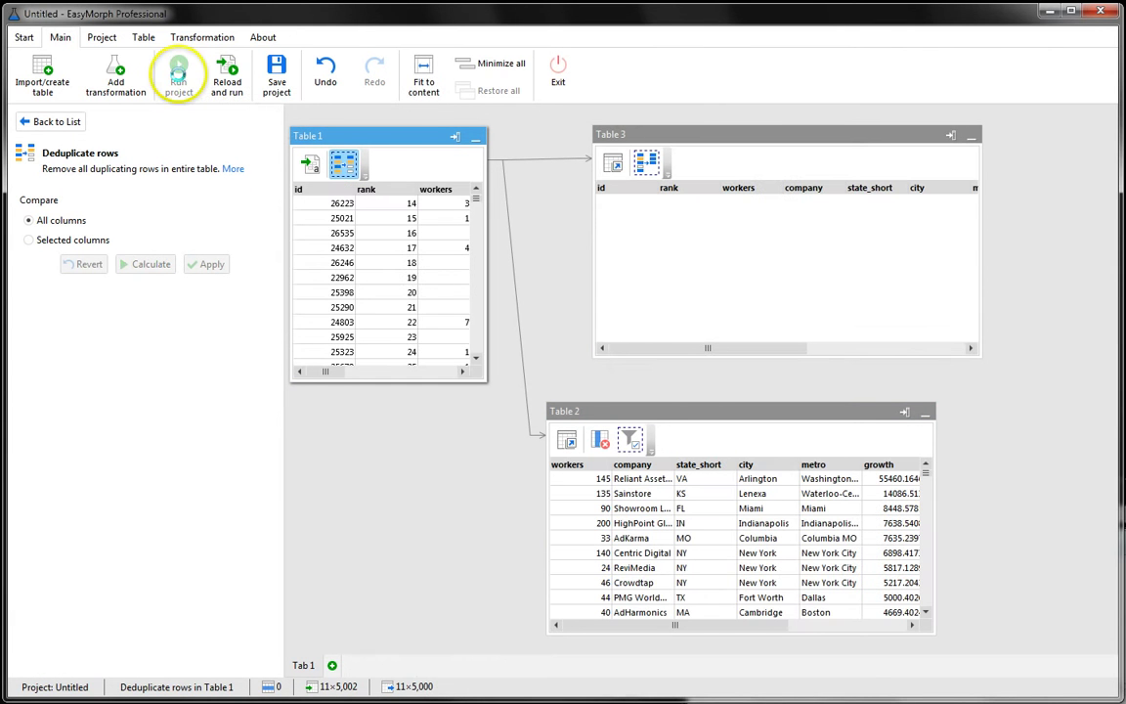
Confirm Table 3's keep-duplicates step now returns 0 rows
{"action": "left_click", "coordinate": [633, 136]}
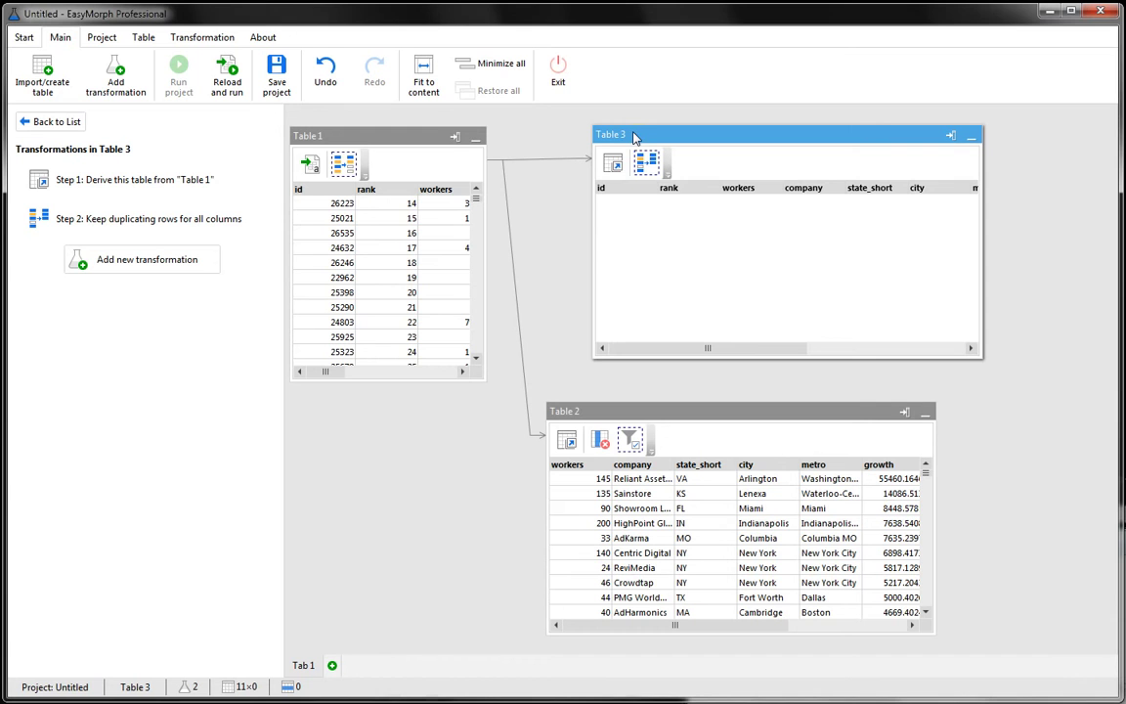
{"action": "left_click", "coordinate": [643, 163]}
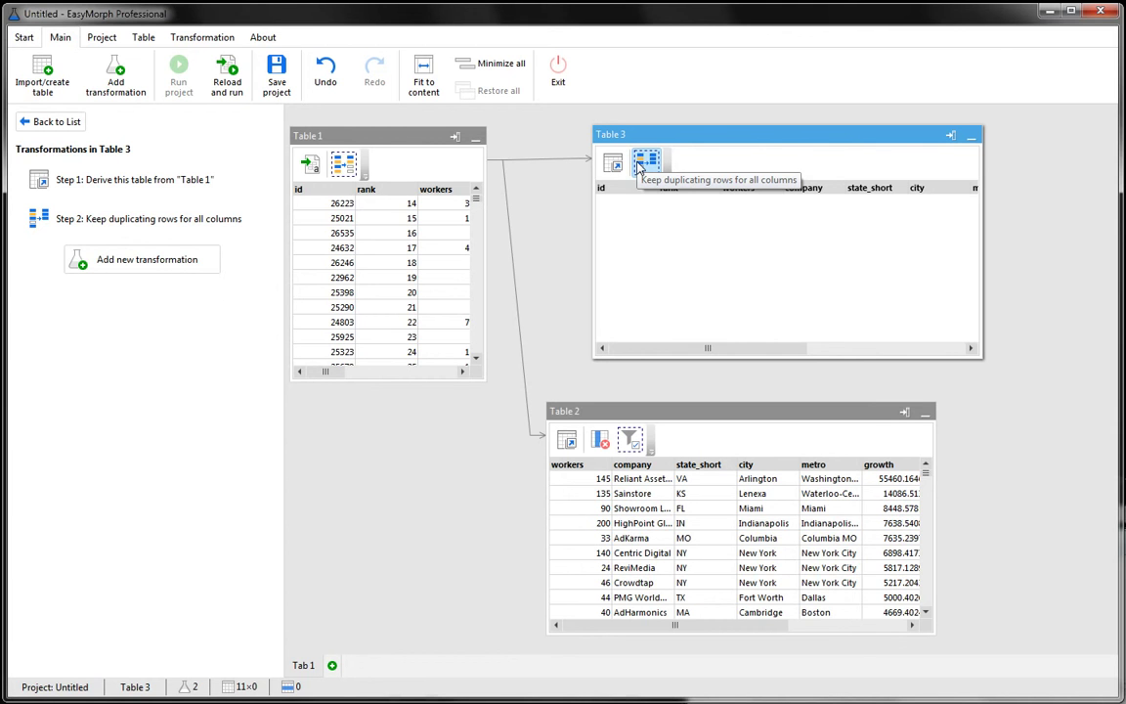
{"action": "left_click", "coordinate": [661, 138]}
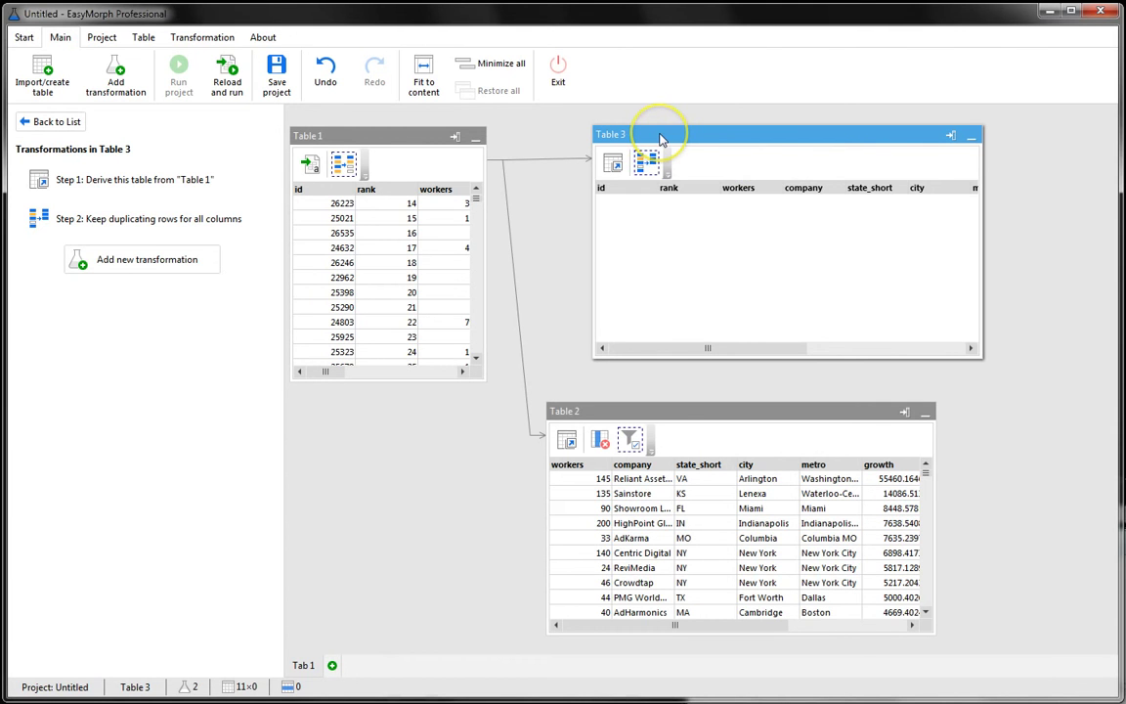
Delete Table 3 and Table 2 from the canvas
{"action": "right_click", "coordinate": [661, 138]}
{"action": "left_click", "coordinate": [692, 290]}
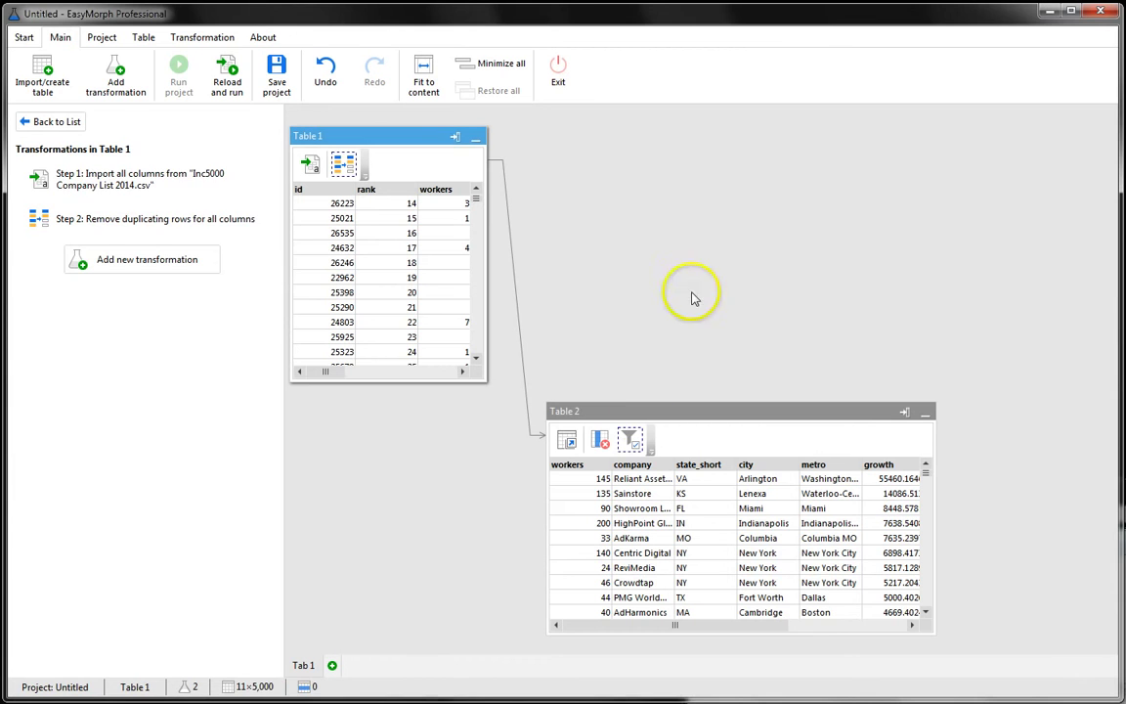
{"action": "right_click", "coordinate": [641, 415]}
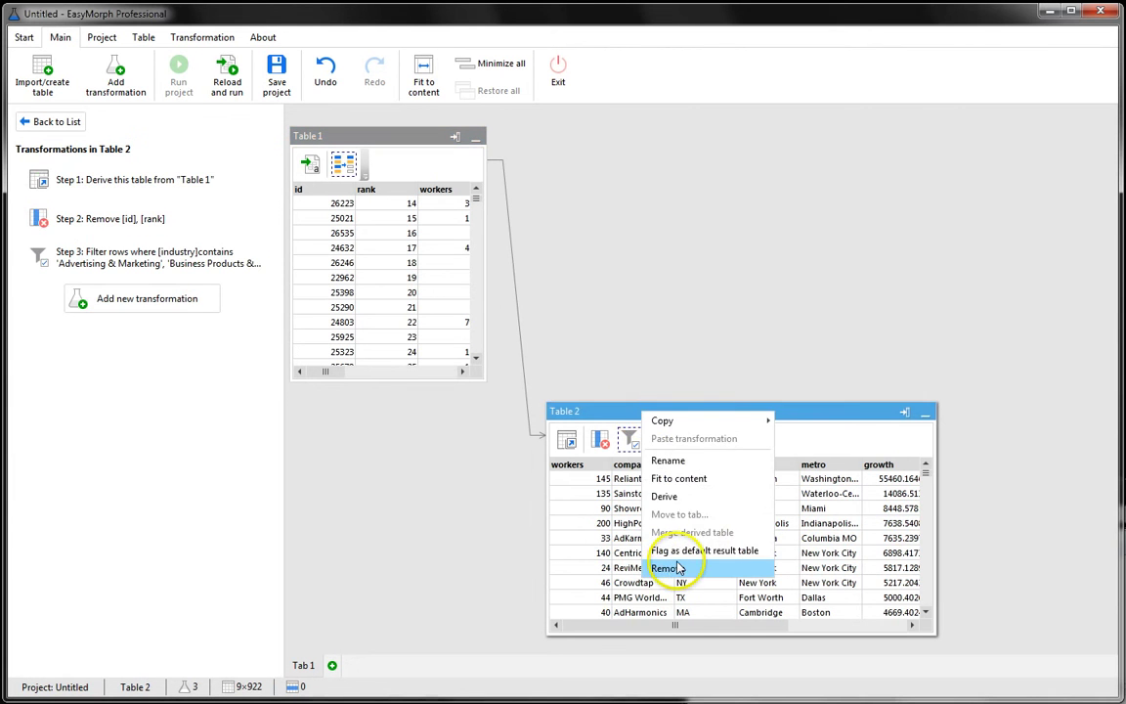
{"action": "left_click", "coordinate": [674, 569]}
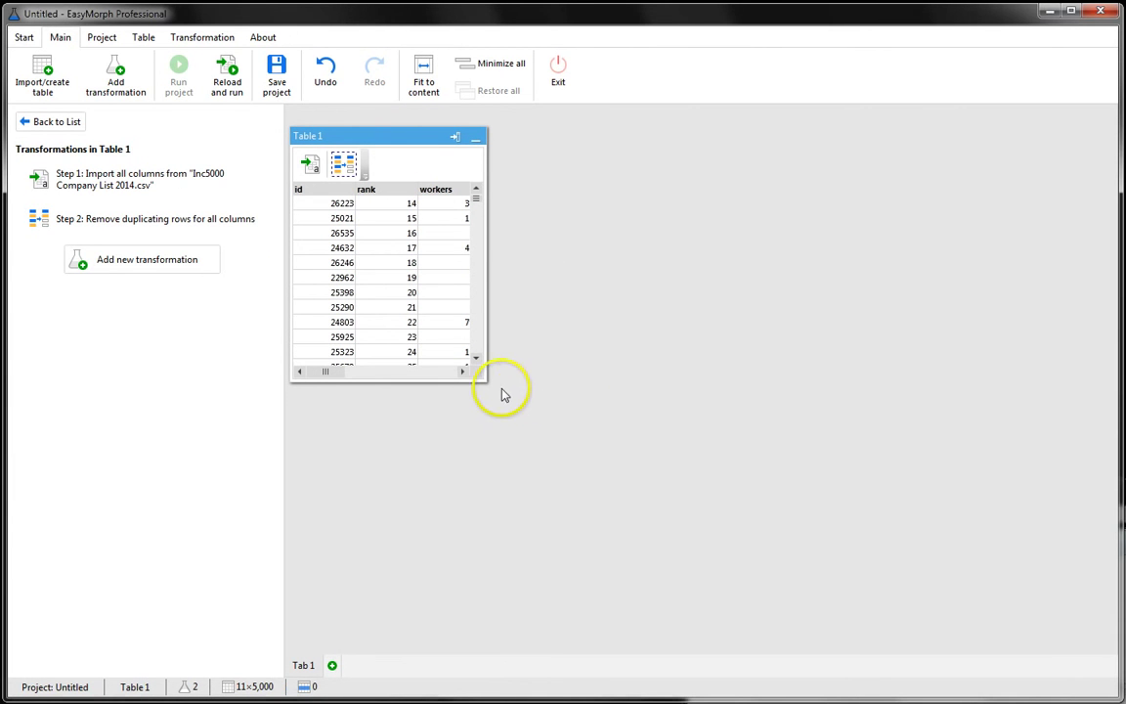
Enlarge Table 1 and inspect its city, revenue and workers values in the first row
{"action": "left_click_drag", "start_coordinate": [485, 379], "coordinate": [758, 402]}
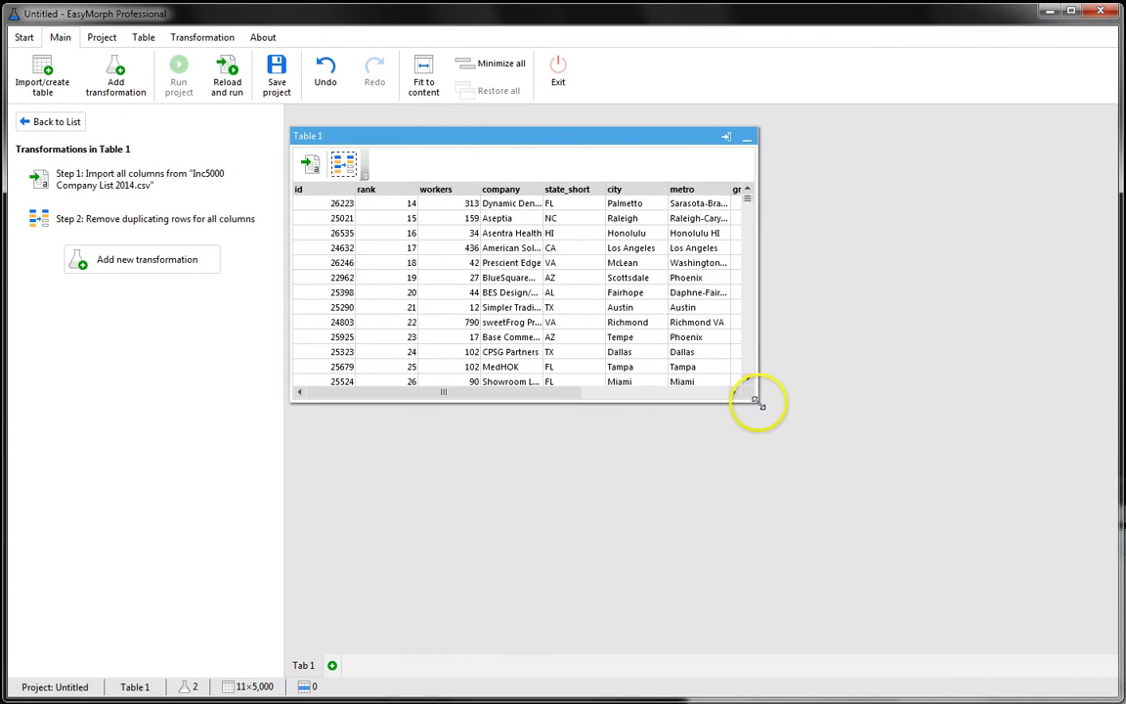
{"action": "left_click_drag", "start_coordinate": [438, 396], "coordinate": [484, 395]}
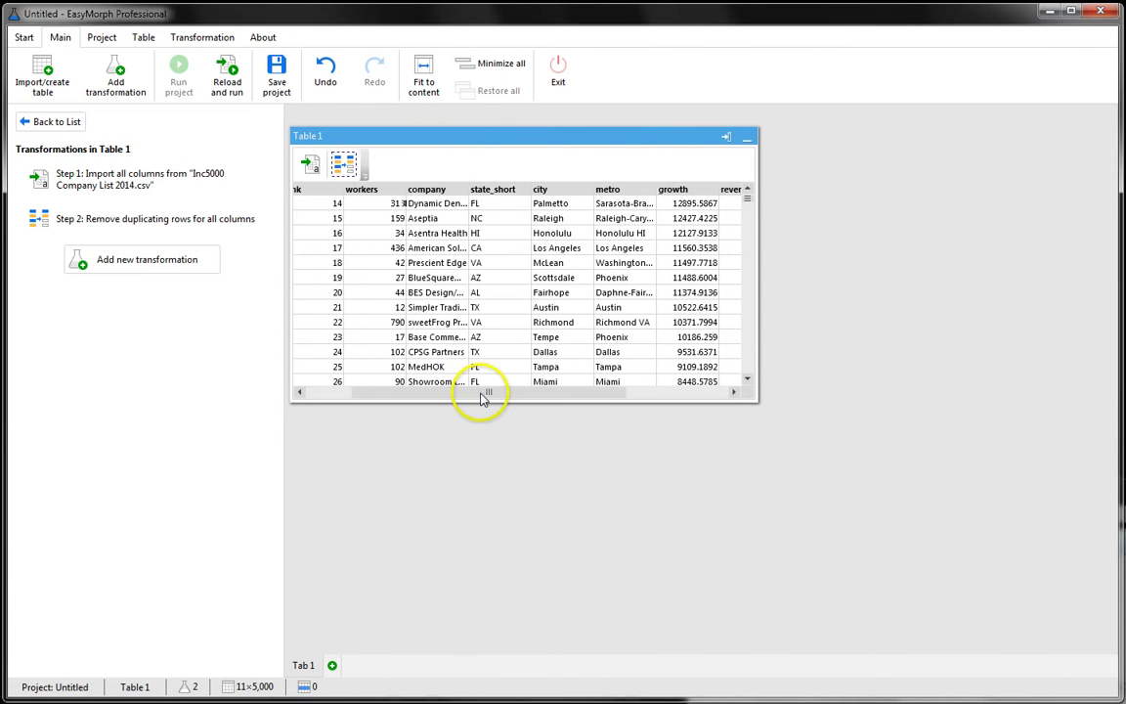
{"action": "left_click", "coordinate": [550, 208]}
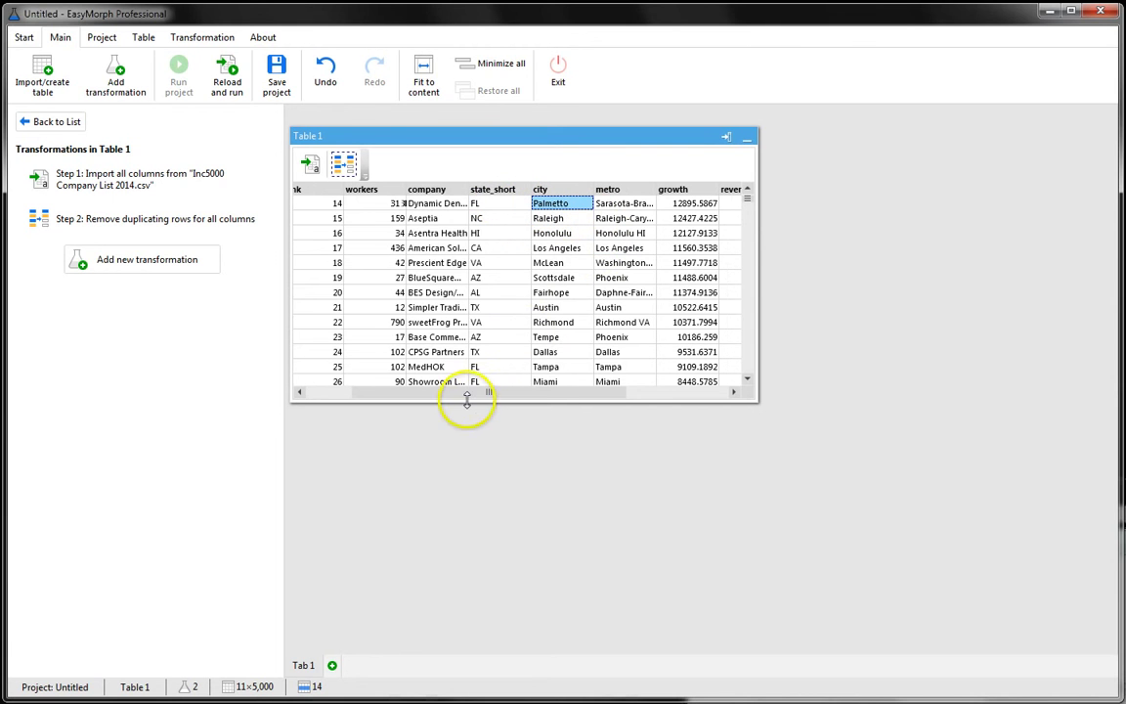
{"action": "left_click_drag", "start_coordinate": [465, 396], "coordinate": [569, 395]}
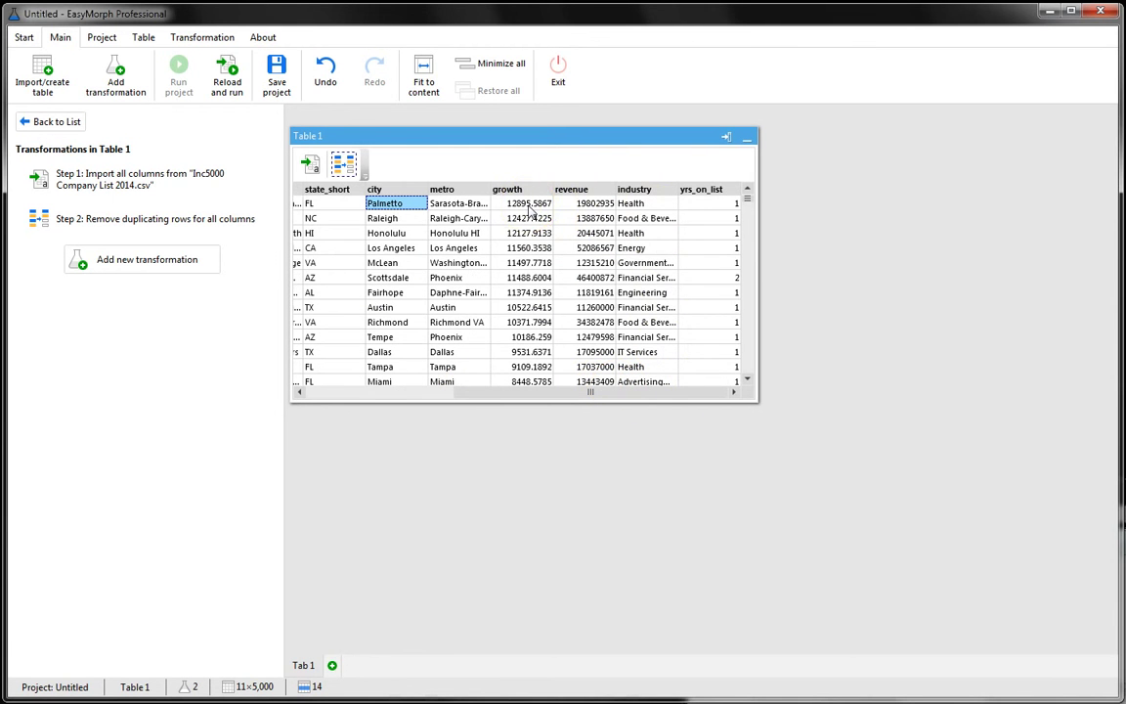
{"action": "left_click", "coordinate": [586, 203]}
{"action": "left_click_drag", "start_coordinate": [586, 393], "coordinate": [379, 409]}
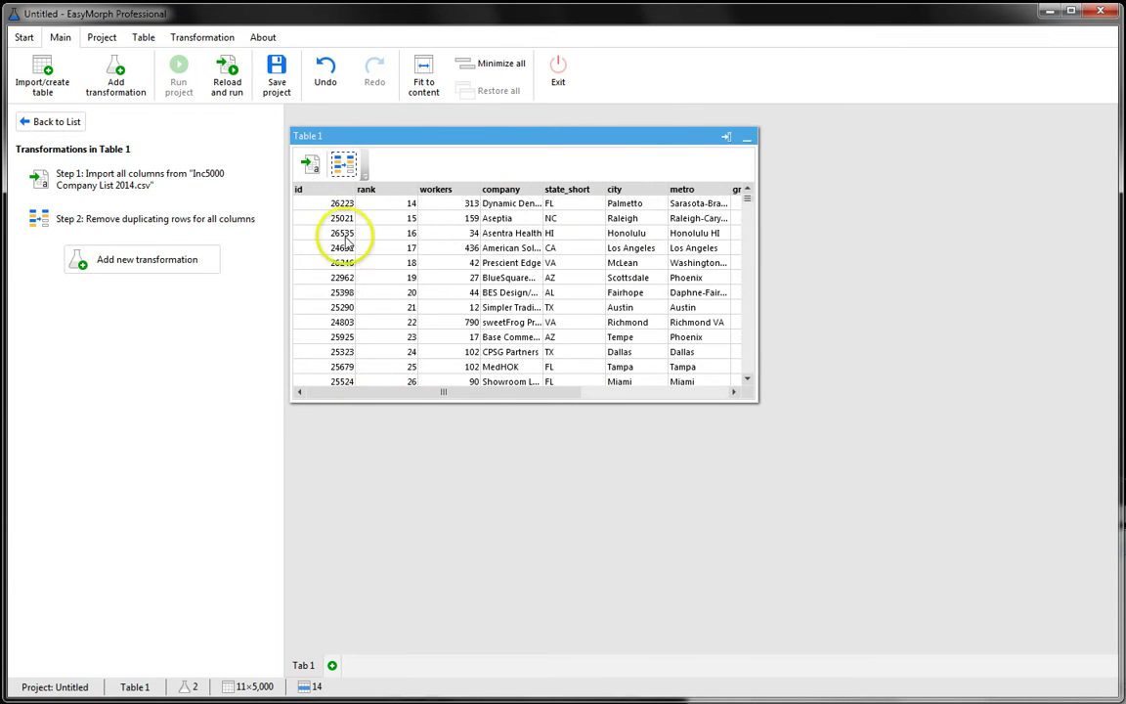
{"action": "left_click", "coordinate": [448, 205]}
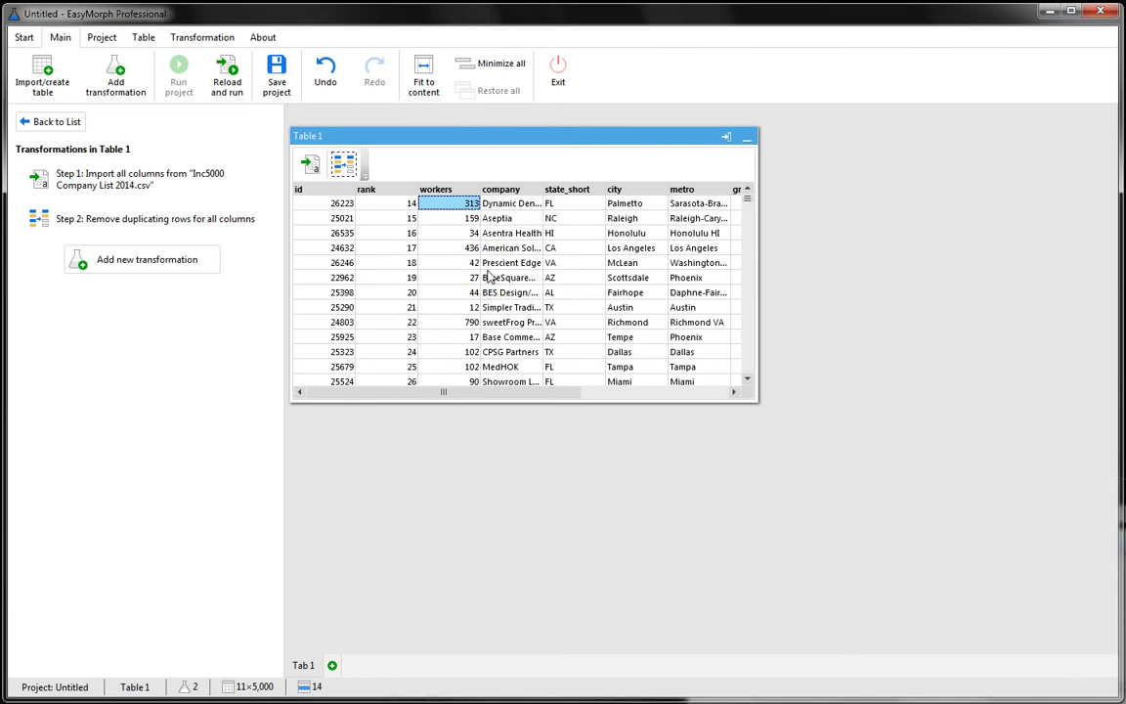
{"action": "left_click_drag", "start_coordinate": [445, 393], "coordinate": [592, 391]}
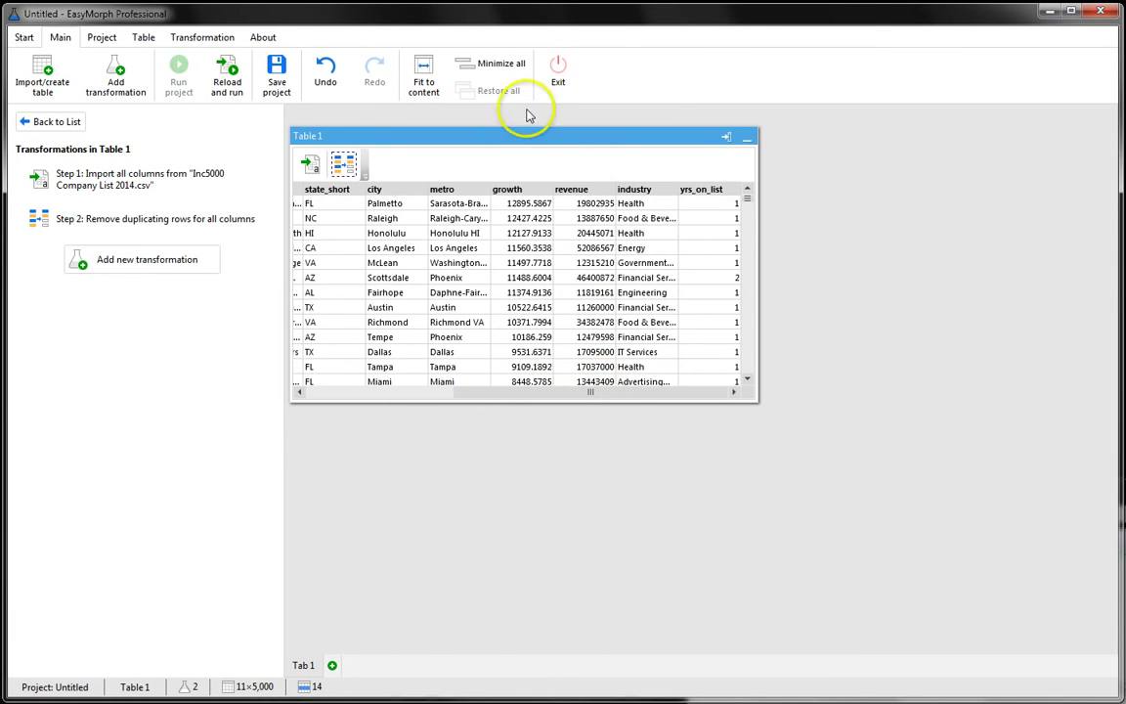
Move Table 1 lower and derive a new Table 2 from it, placed above right
{"action": "left_click_drag", "start_coordinate": [518, 143], "coordinate": [522, 142]}
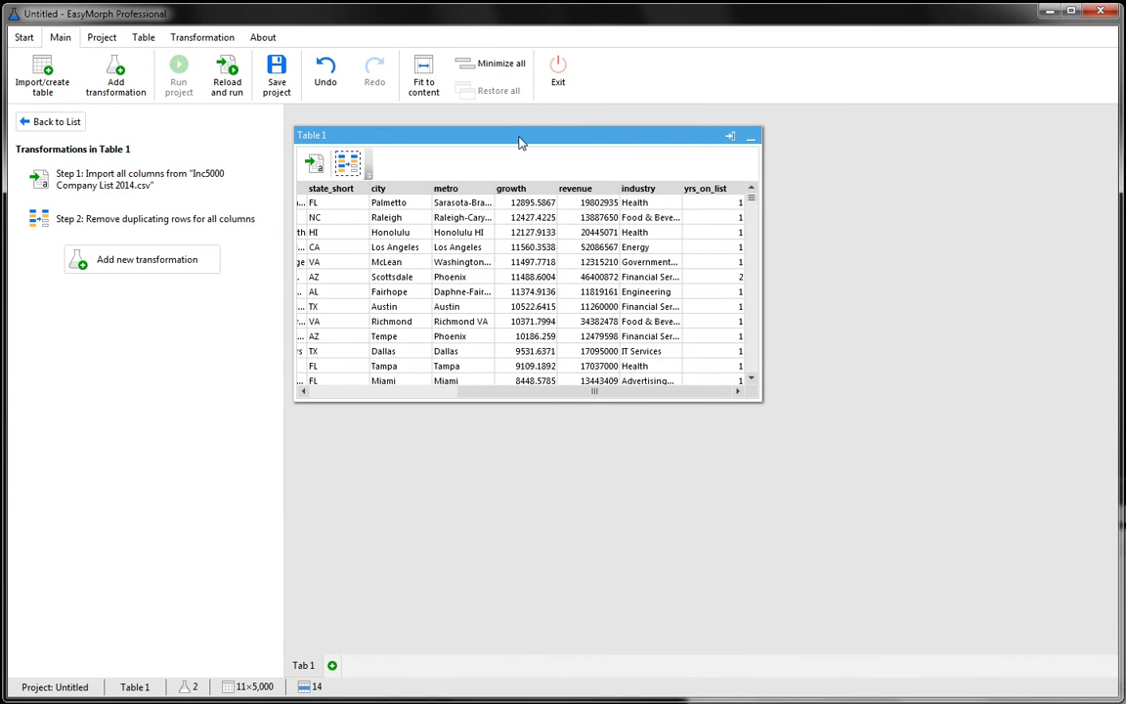
{"action": "left_click_drag", "start_coordinate": [521, 142], "coordinate": [521, 300]}
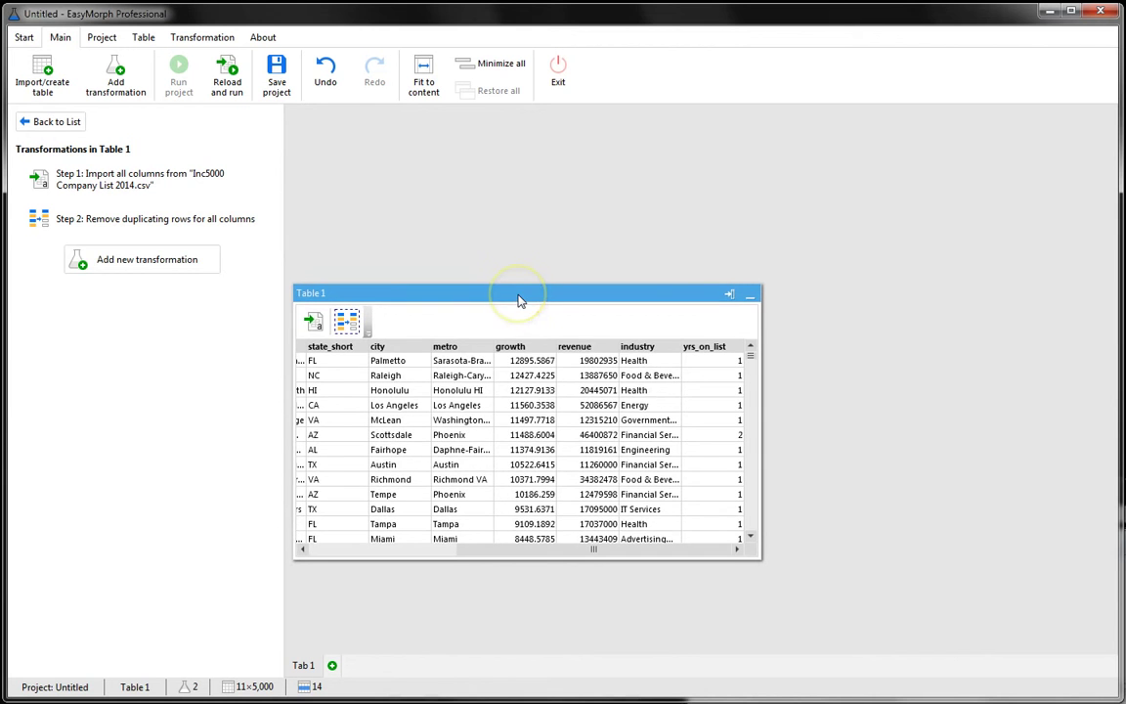
{"action": "right_click", "coordinate": [521, 300]}
{"action": "left_click", "coordinate": [547, 379]}
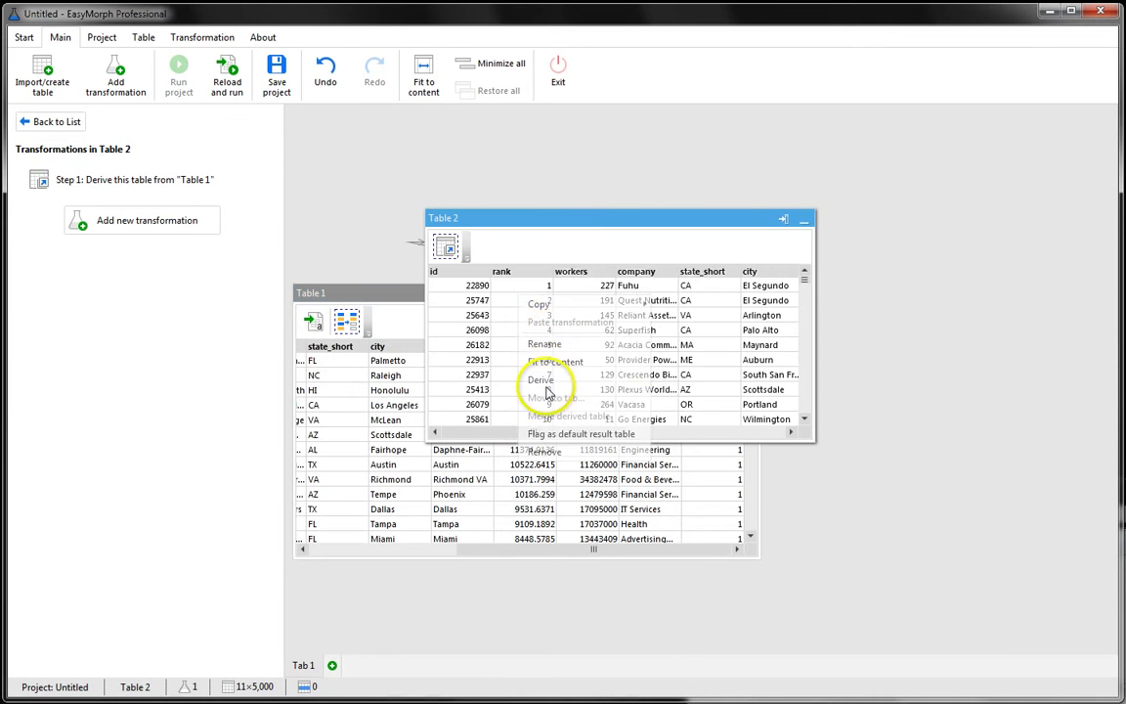
{"action": "left_click_drag", "start_coordinate": [588, 227], "coordinate": [748, 144]}
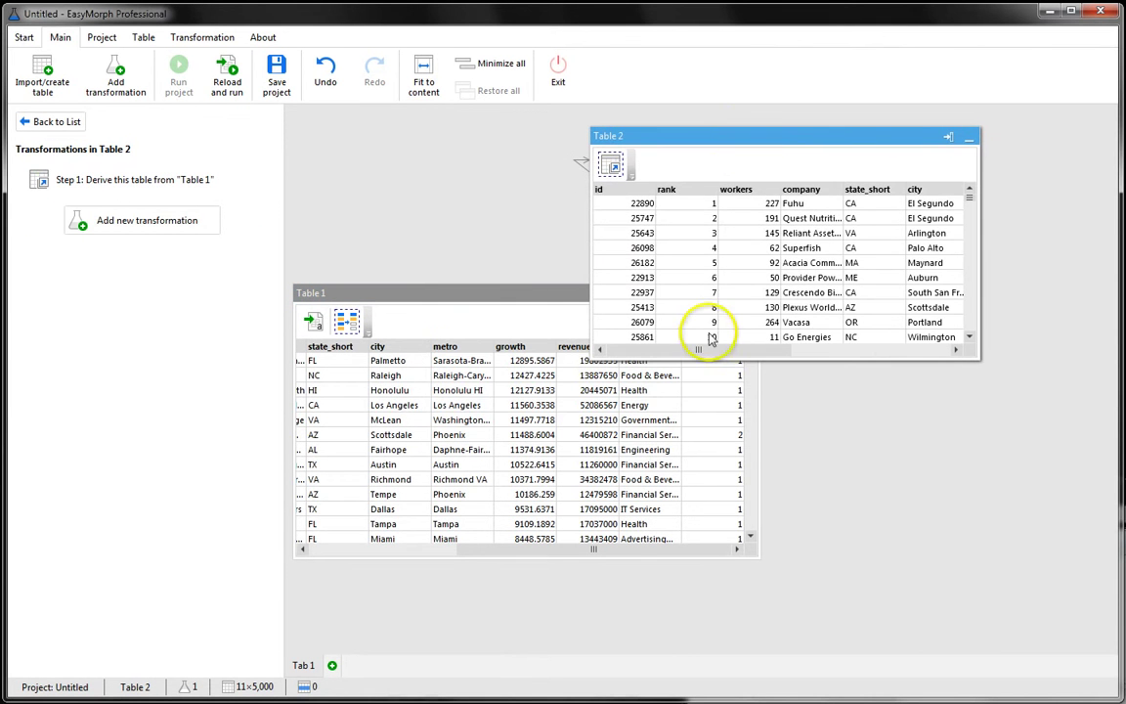
{"action": "left_click_drag", "start_coordinate": [693, 350], "coordinate": [822, 352]}
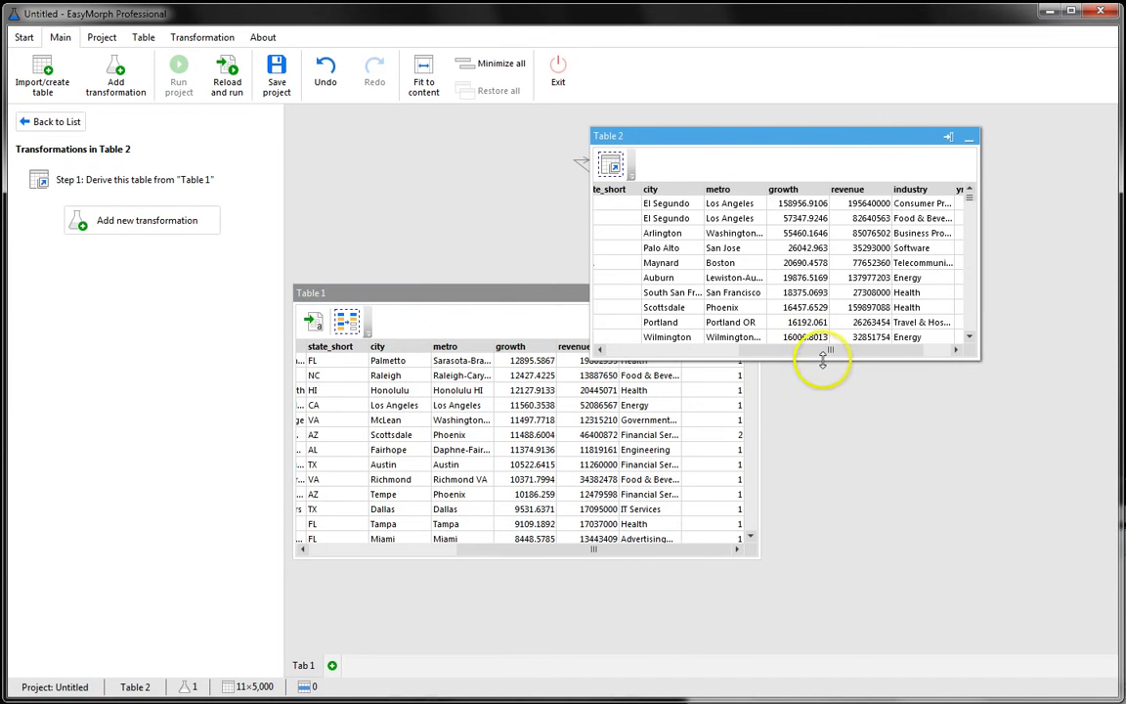
Aggregate Table 2 to the sum of revenue grouped by state_short, giving 51 rows
{"action": "right_click", "coordinate": [854, 193]}
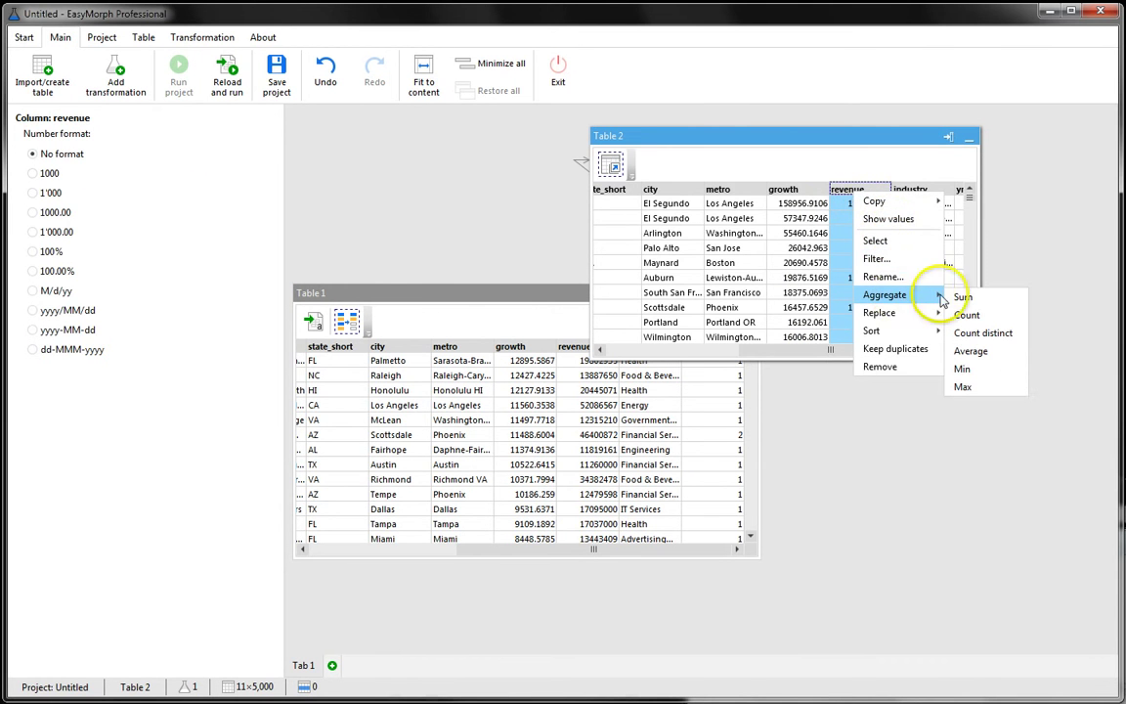
{"action": "left_click", "coordinate": [963, 298]}
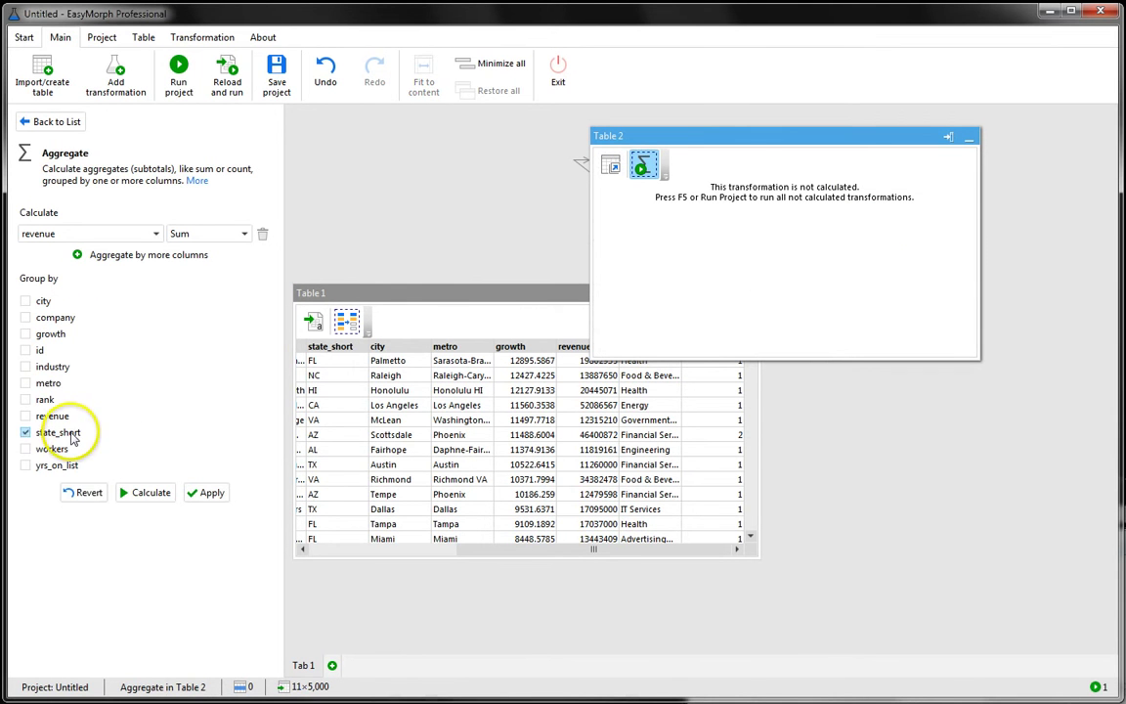
{"action": "left_click", "coordinate": [149, 492]}
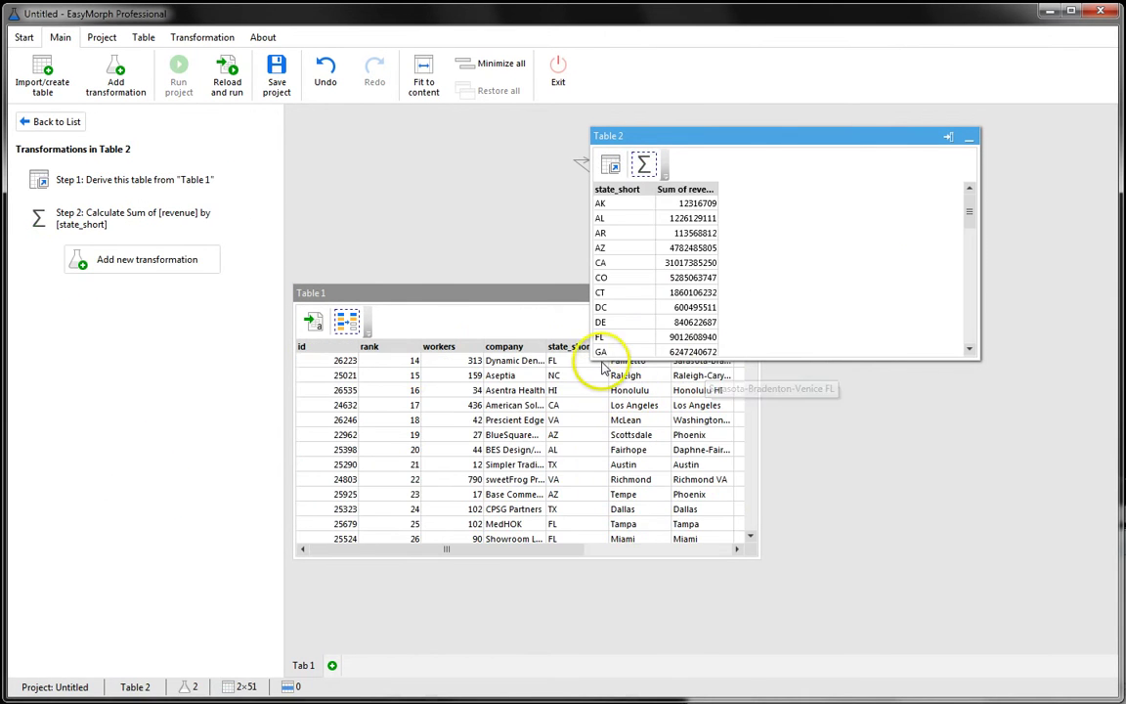
Shrink Table 2, move Table 1 further down and make it narrower
{"action": "left_click_drag", "start_coordinate": [591, 358], "coordinate": [702, 282]}
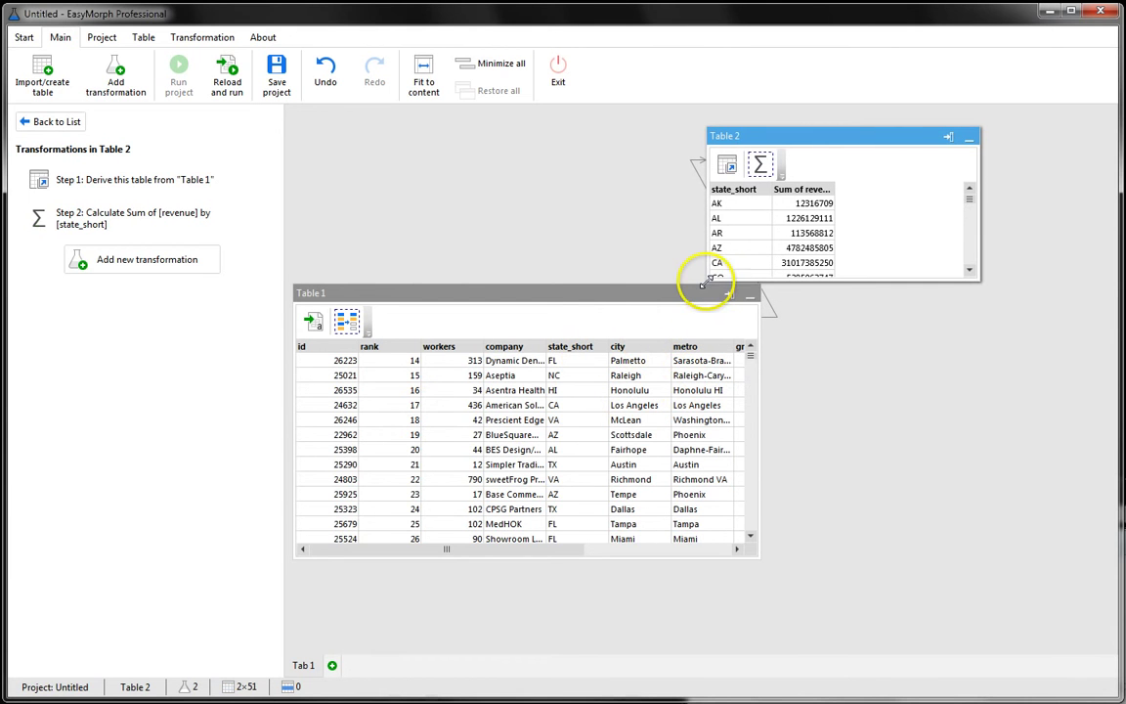
{"action": "left_click_drag", "start_coordinate": [586, 296], "coordinate": [594, 341]}
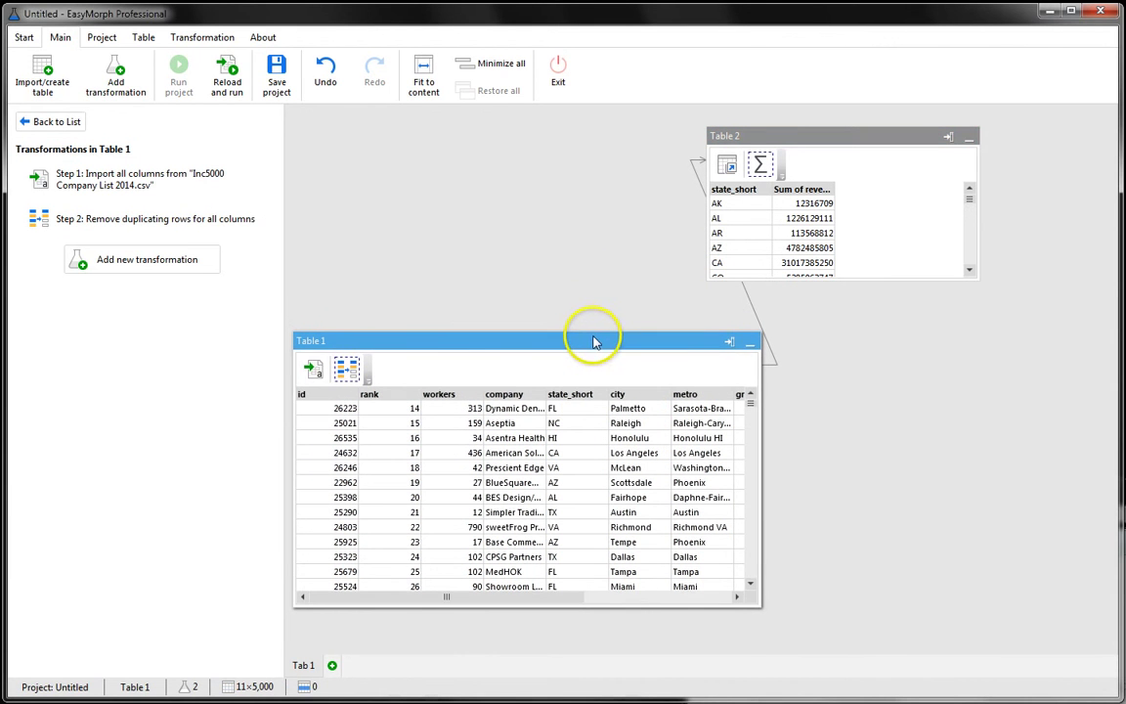
{"action": "left_click_drag", "start_coordinate": [760, 377], "coordinate": [575, 385]}
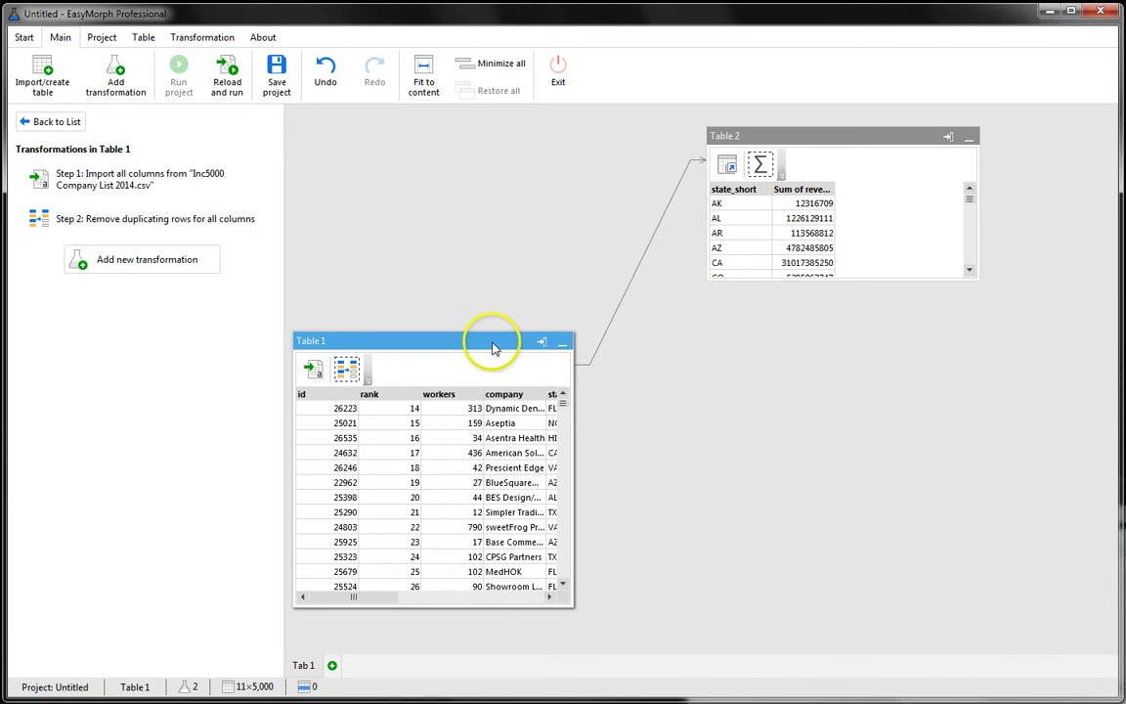
Derive Table 3 from Table 1, place it at lower right, and enlarge Table 2
{"action": "right_click", "coordinate": [495, 342]}
{"action": "left_click", "coordinate": [554, 431]}
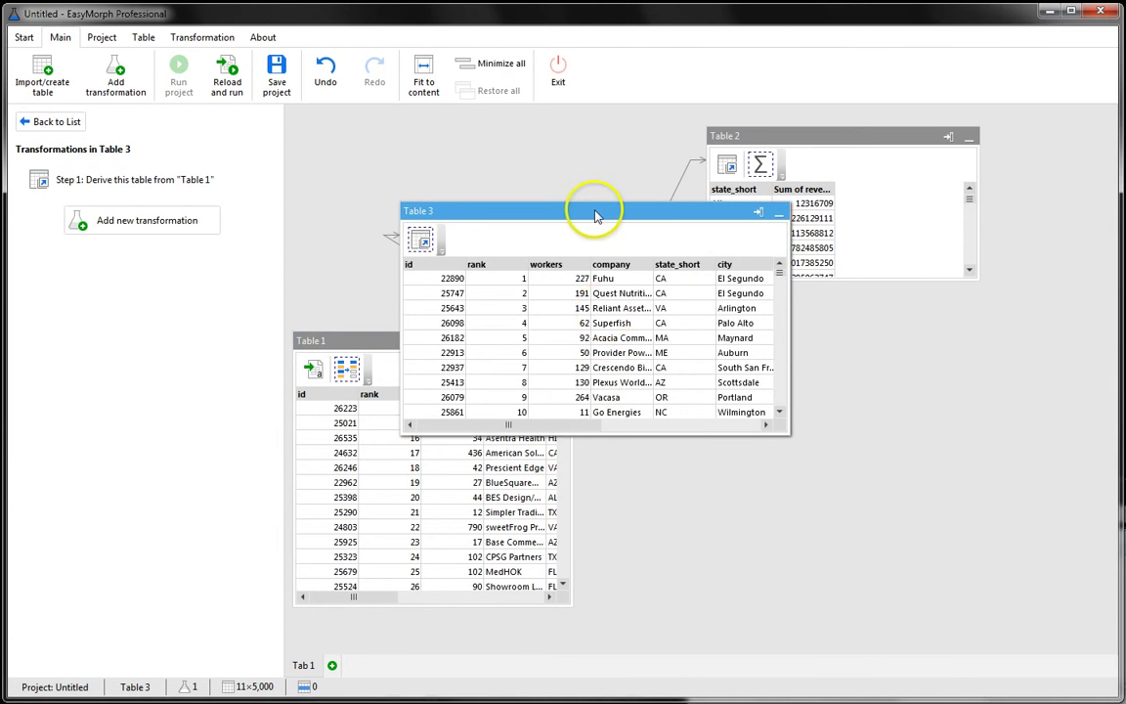
{"action": "left_click_drag", "start_coordinate": [595, 211], "coordinate": [837, 407]}
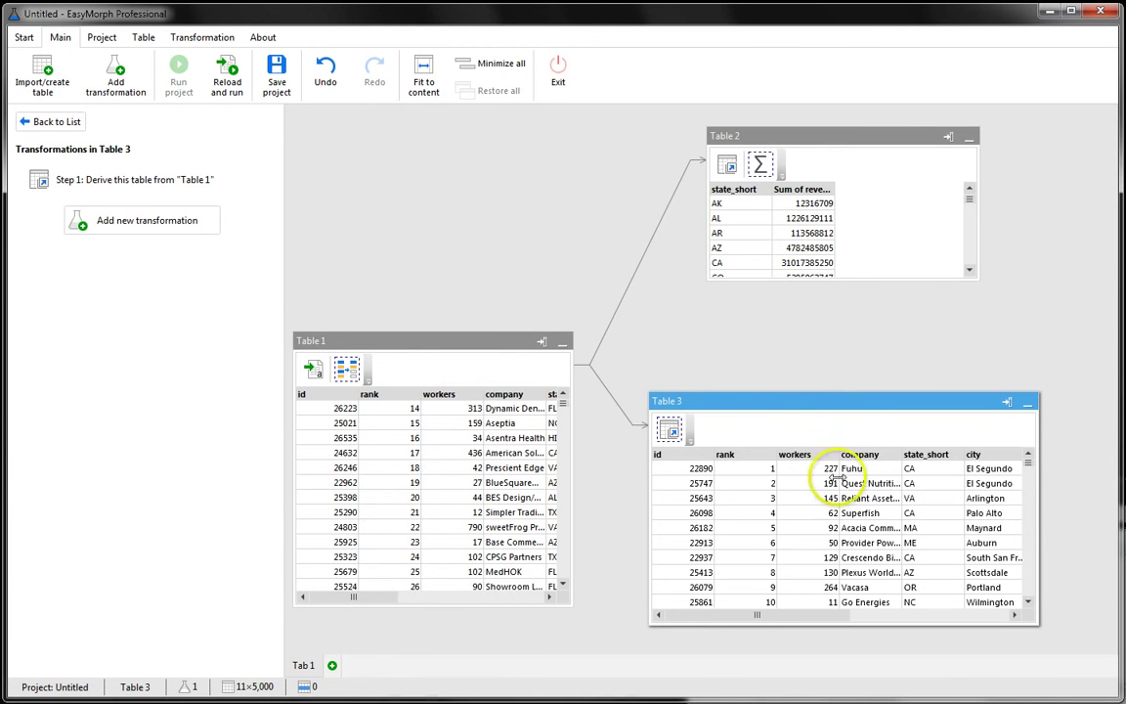
{"action": "left_click_drag", "start_coordinate": [758, 615], "coordinate": [919, 616]}
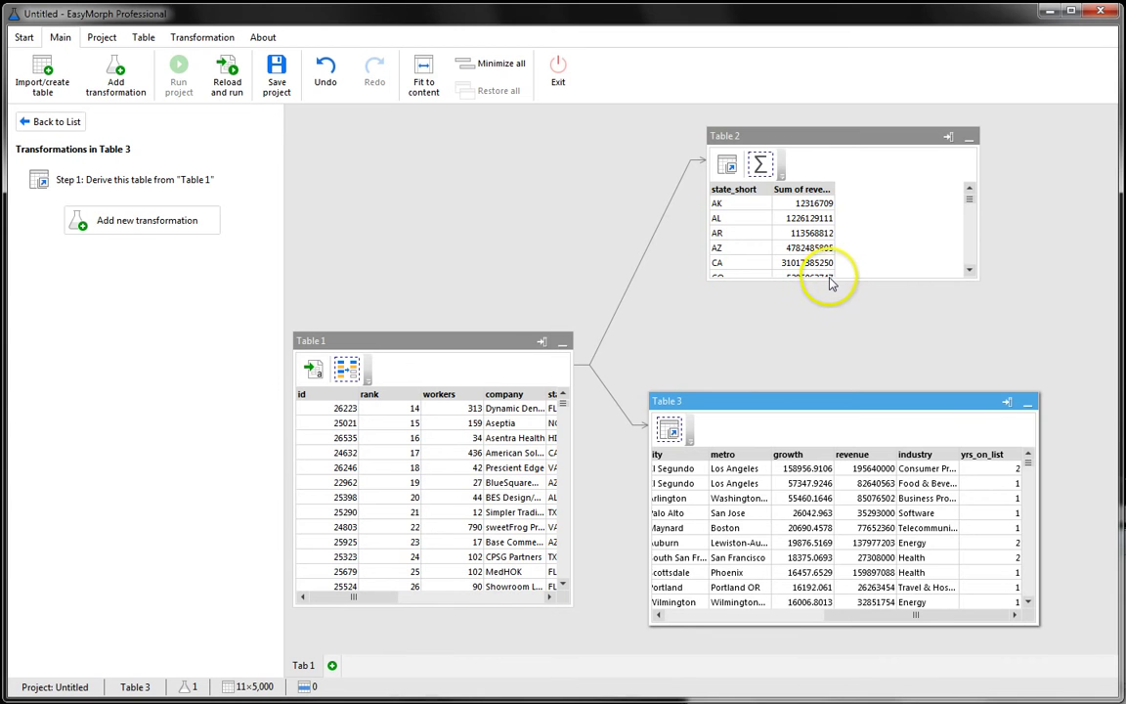
{"action": "left_click_drag", "start_coordinate": [824, 278], "coordinate": [819, 325]}
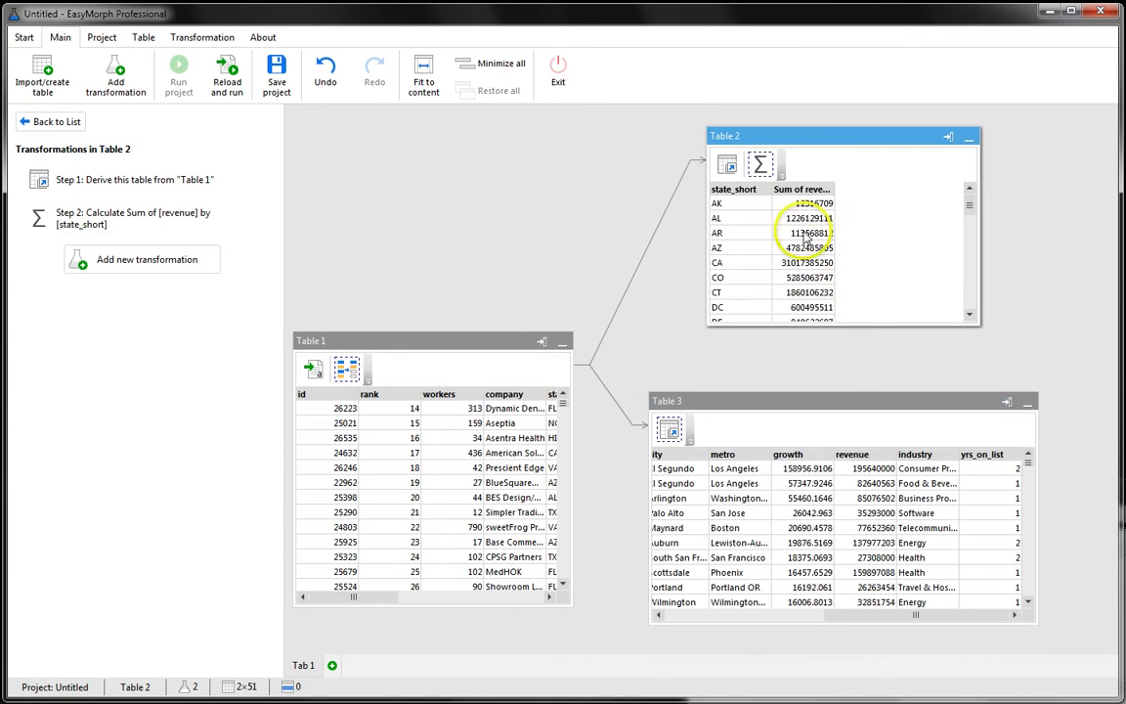
Add a Merge another table step to Table 3 pulling state_short from Table 2, then calculate
{"action": "left_click", "coordinate": [759, 407]}
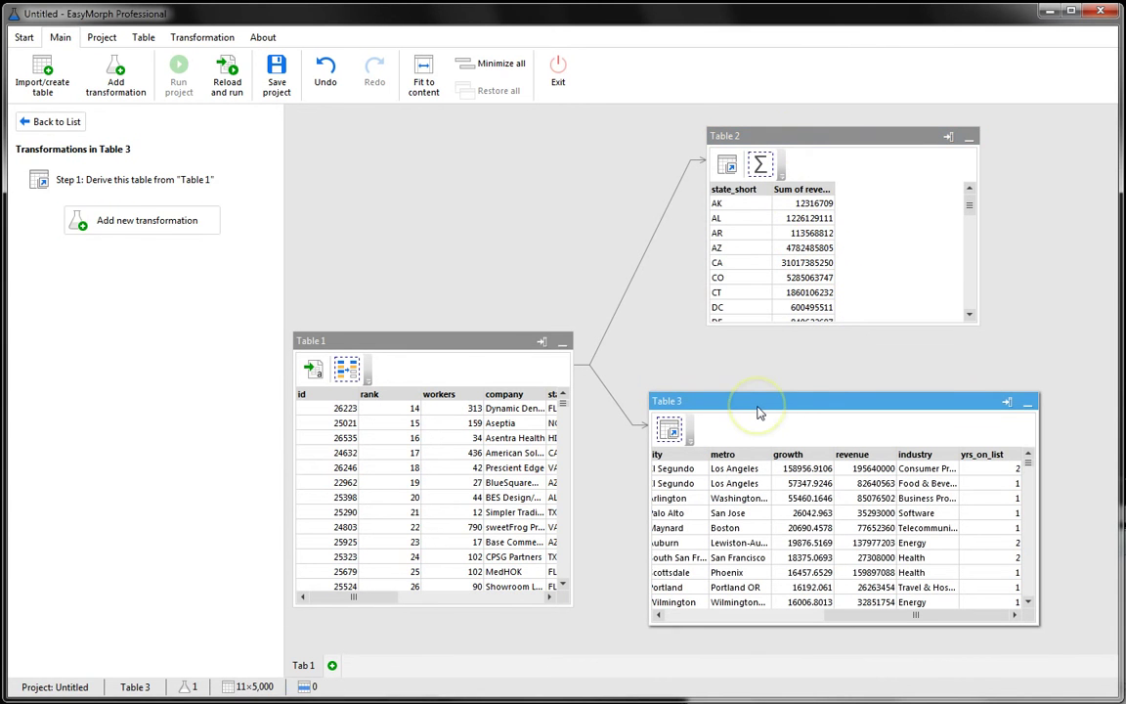
{"action": "left_click", "coordinate": [115, 78]}
{"action": "scroll", "coordinate": [98, 479], "scroll_direction": "down", "scroll_amount": 3}
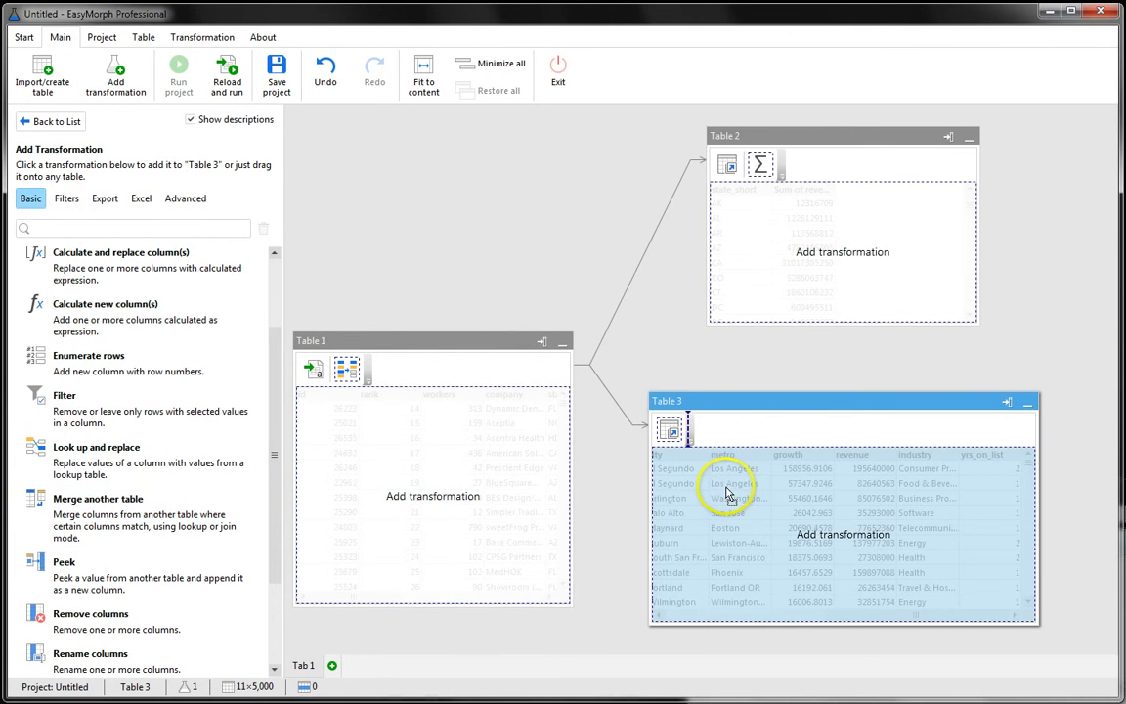
{"action": "left_click_drag", "start_coordinate": [726, 492], "coordinate": [728, 493]}
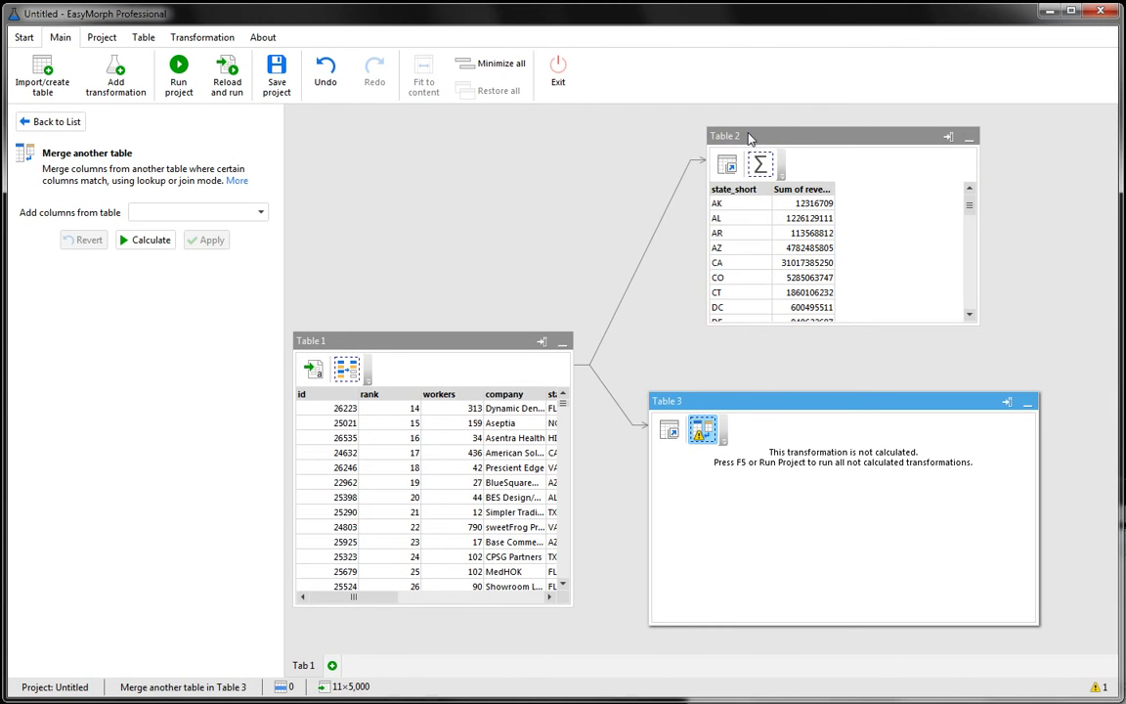
{"action": "left_click", "coordinate": [195, 213]}
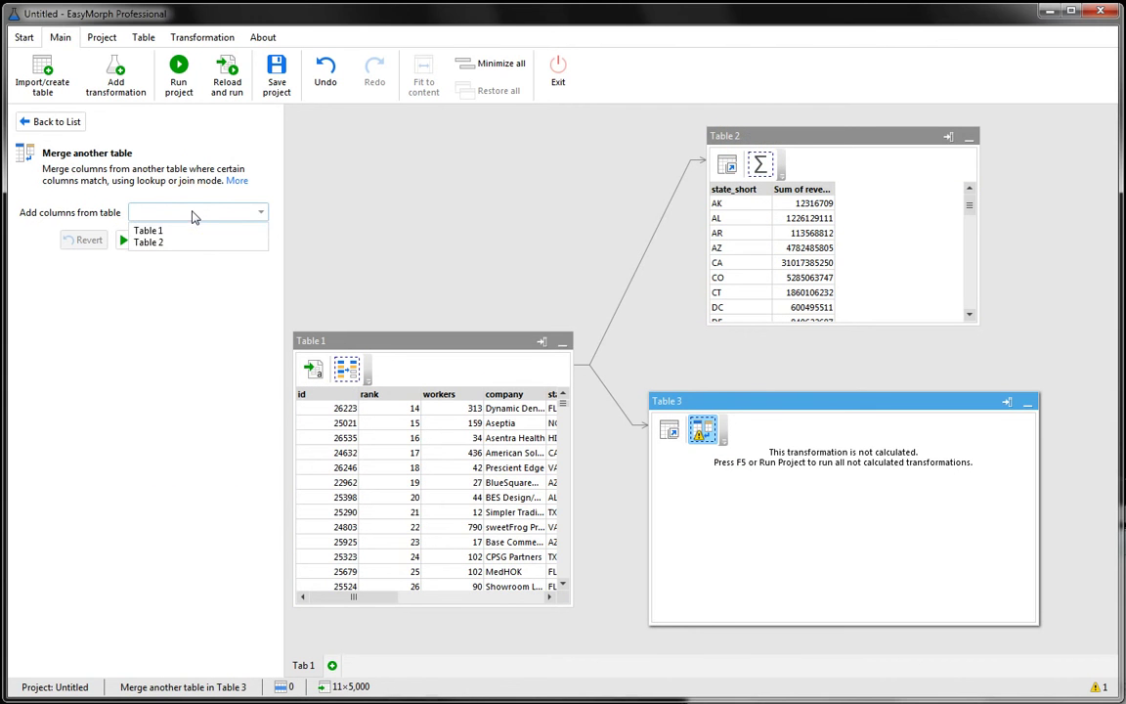
{"action": "left_click", "coordinate": [174, 241]}
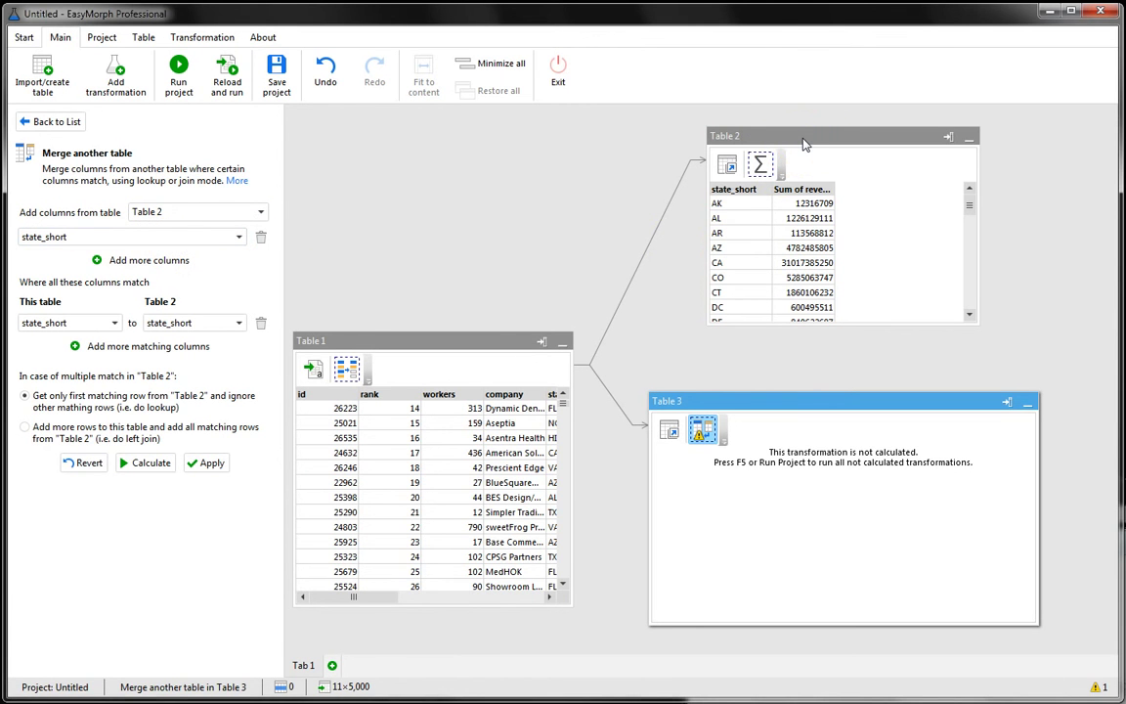
{"action": "left_click", "coordinate": [144, 463]}
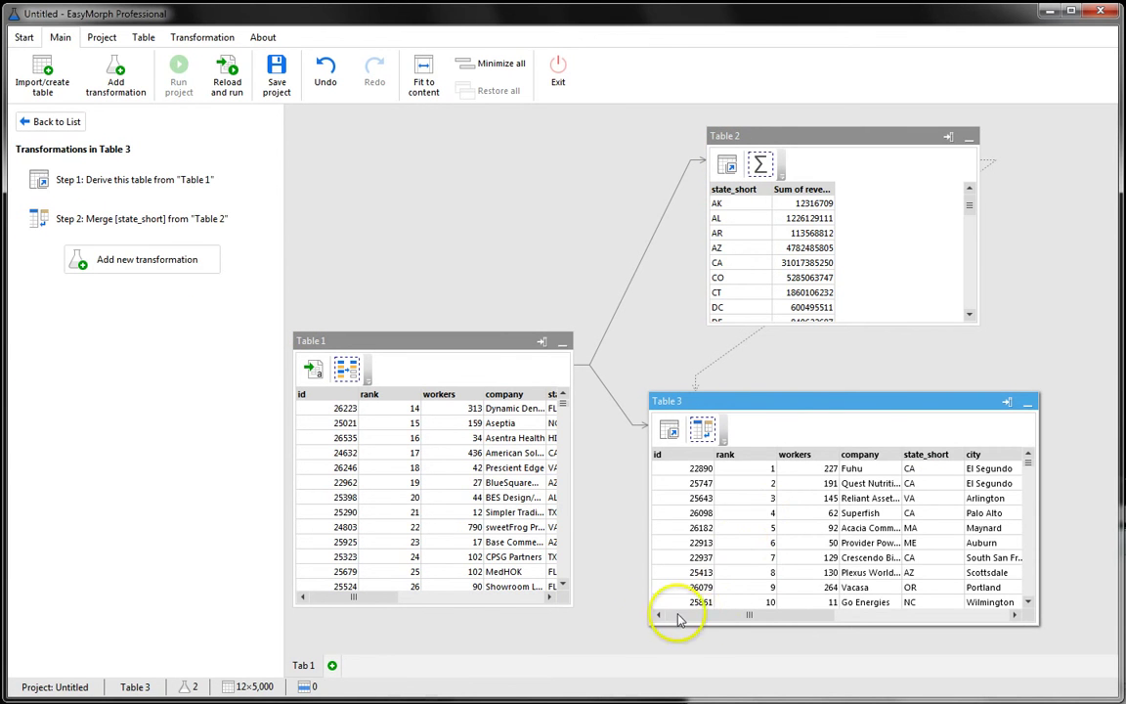
{"action": "left_click_drag", "start_coordinate": [691, 621], "coordinate": [918, 612]}
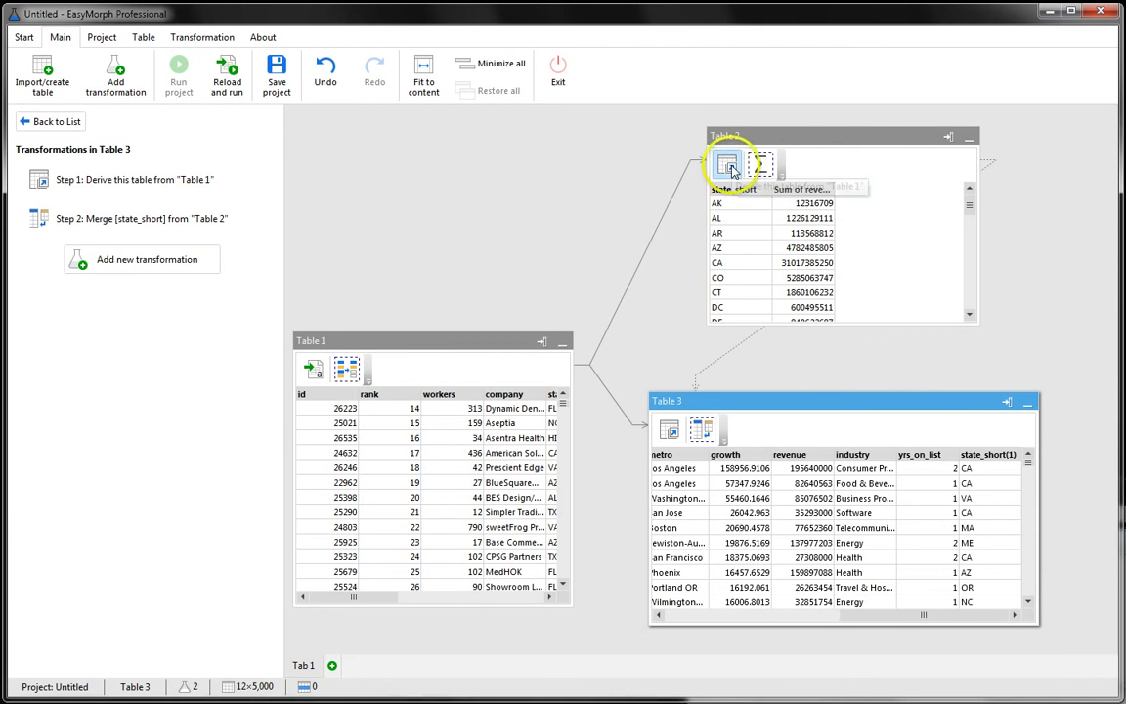
Switch Table 3's merge to bring in Sum of revenue from Table 2 and select that column
{"action": "left_click", "coordinate": [760, 163]}
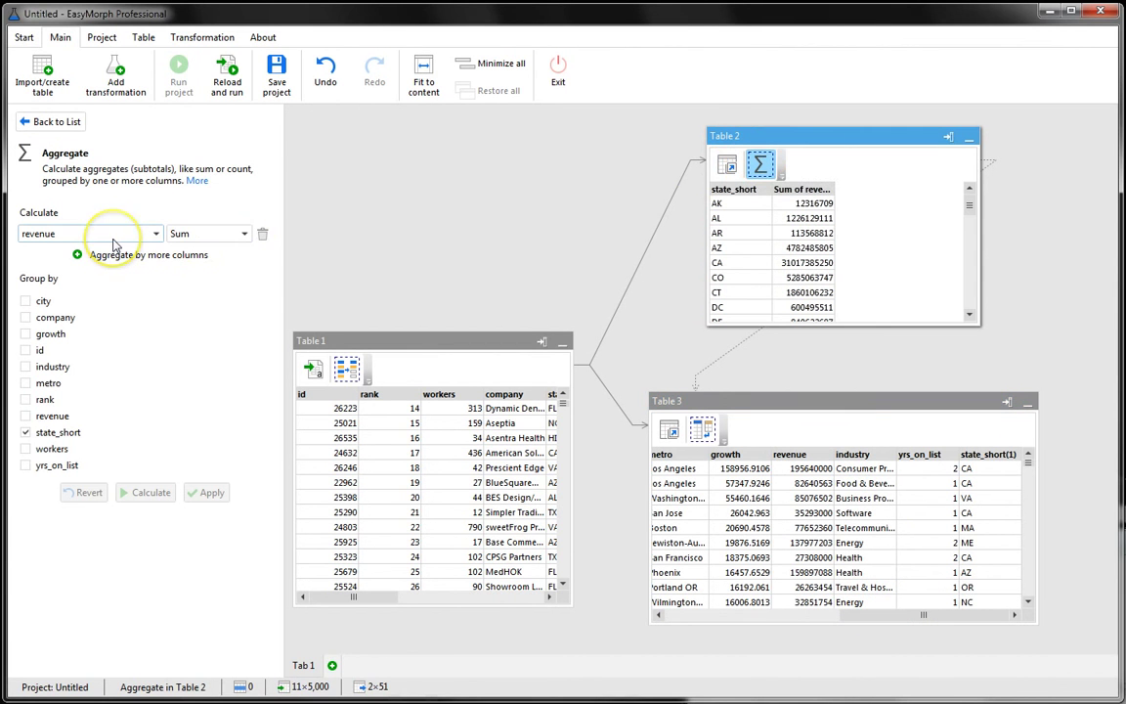
{"action": "left_click", "coordinate": [701, 430]}
{"action": "left_click", "coordinate": [125, 237]}
{"action": "left_click", "coordinate": [127, 264]}
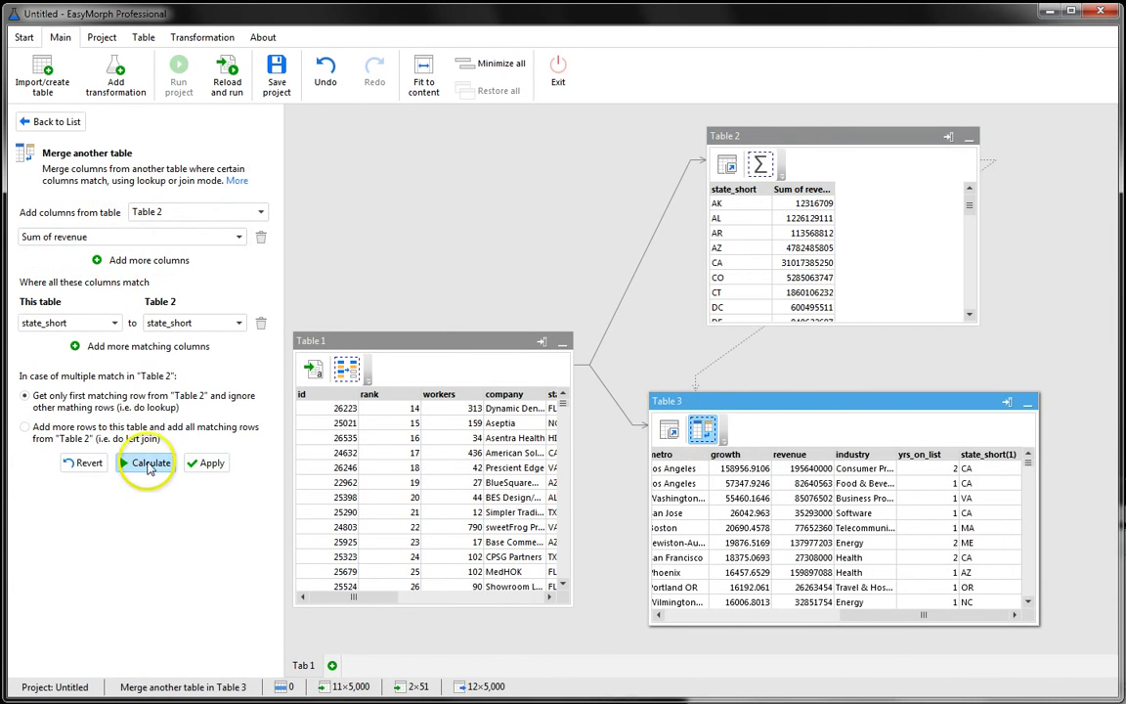
{"action": "left_click", "coordinate": [149, 463]}
{"action": "left_click_drag", "start_coordinate": [767, 615], "coordinate": [963, 629]}
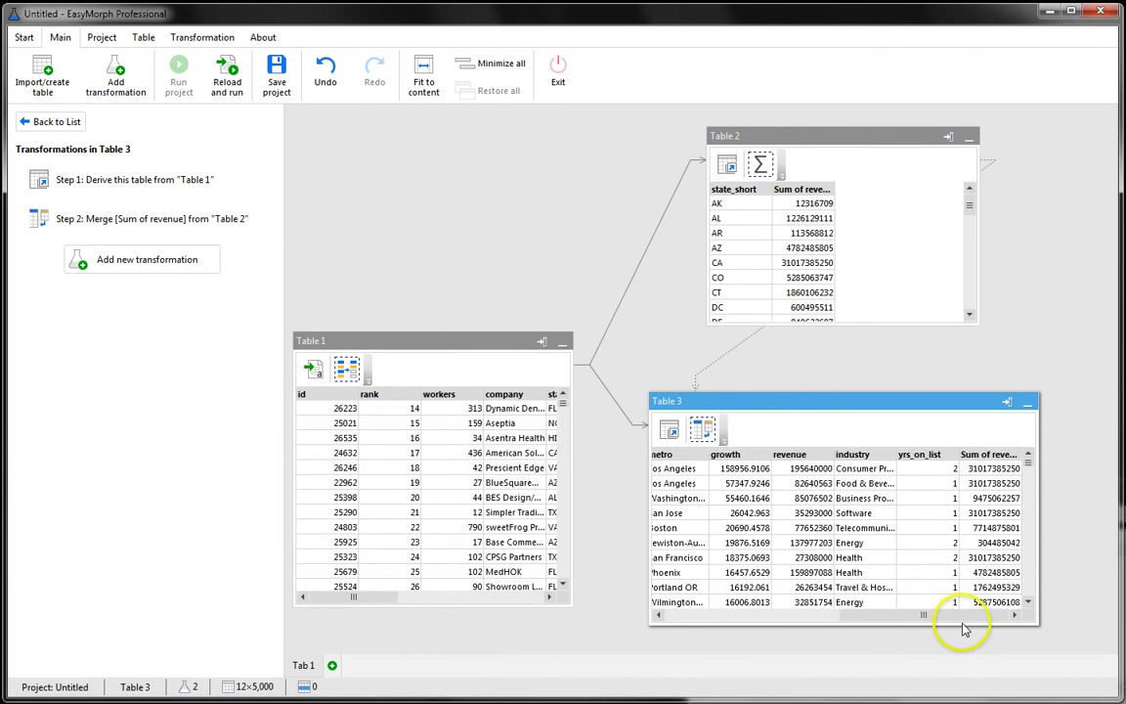
{"action": "left_click", "coordinate": [990, 455]}
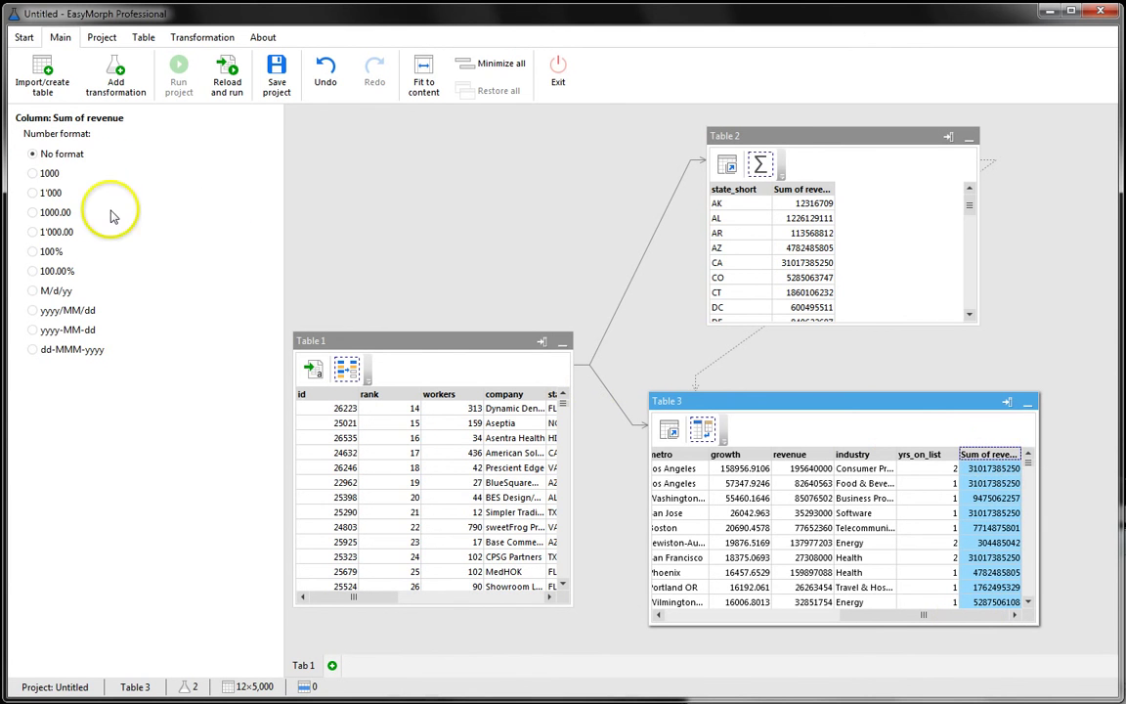
Format Table 3's Sum of revenue with the 1'000 thousand-separator style
{"action": "left_click", "coordinate": [41, 193]}
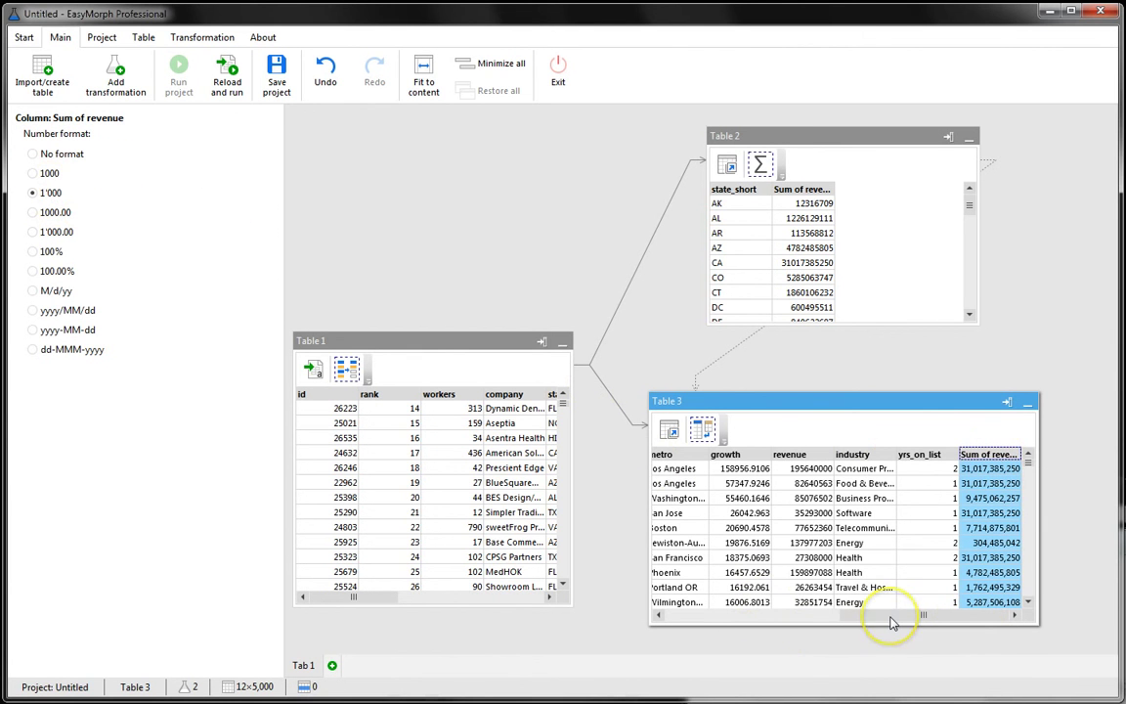
{"action": "left_click_drag", "start_coordinate": [891, 623], "coordinate": [968, 634]}
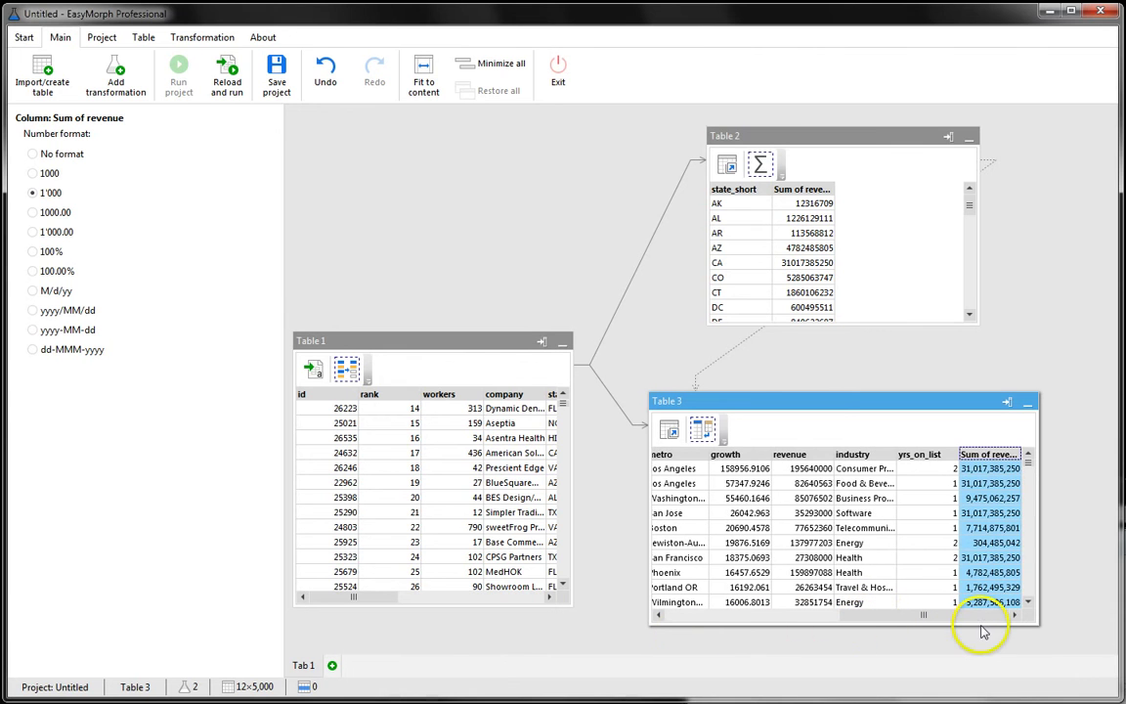
{"action": "left_click", "coordinate": [988, 470]}
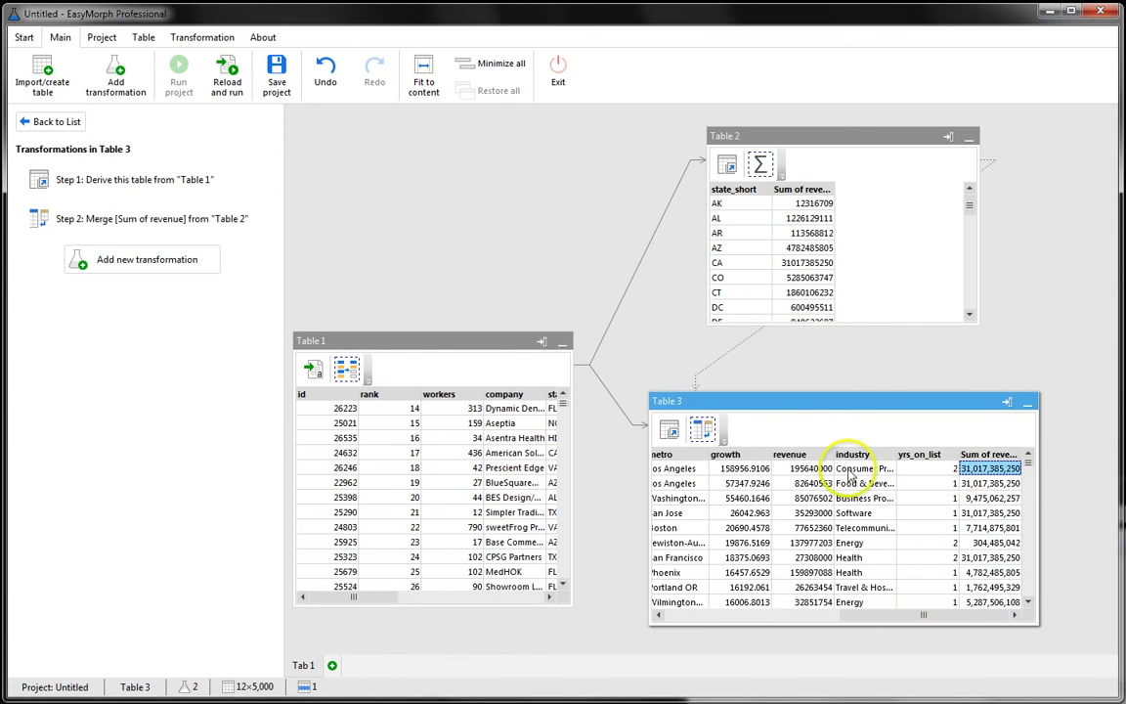
Widen Table 3 and check the first rows' revenue and state_short values
{"action": "left_click", "coordinate": [792, 470]}
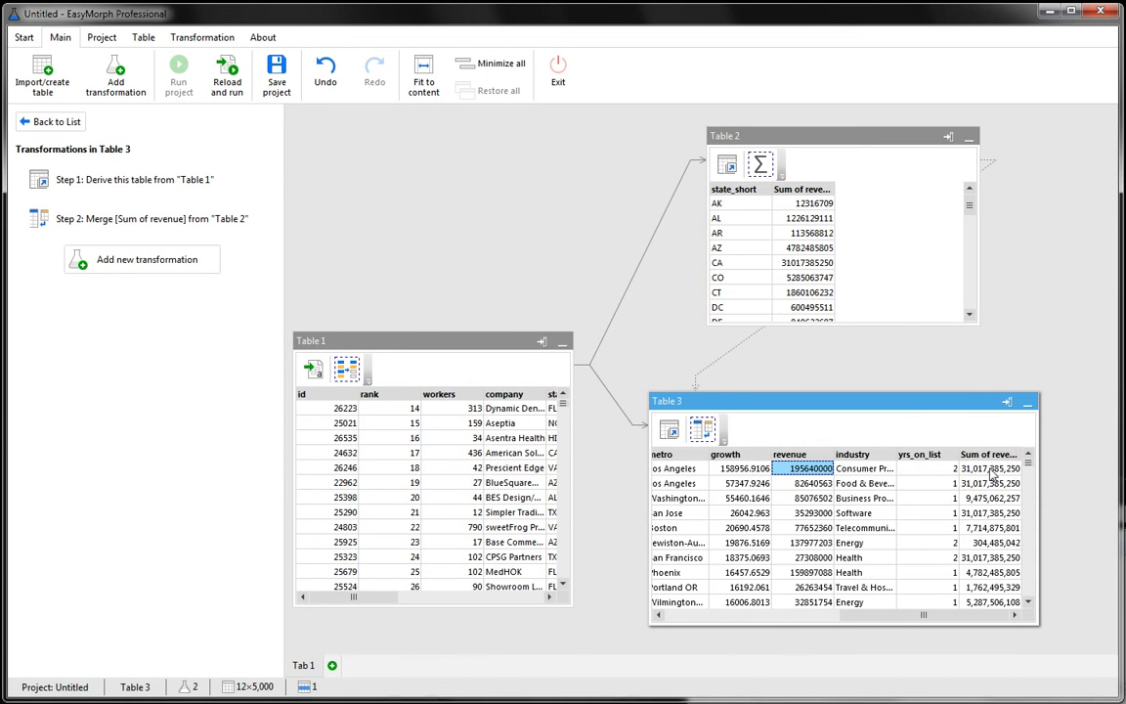
{"action": "left_click_drag", "start_coordinate": [649, 592], "coordinate": [513, 593]}
{"action": "left_click_drag", "start_coordinate": [757, 617], "coordinate": [547, 625]}
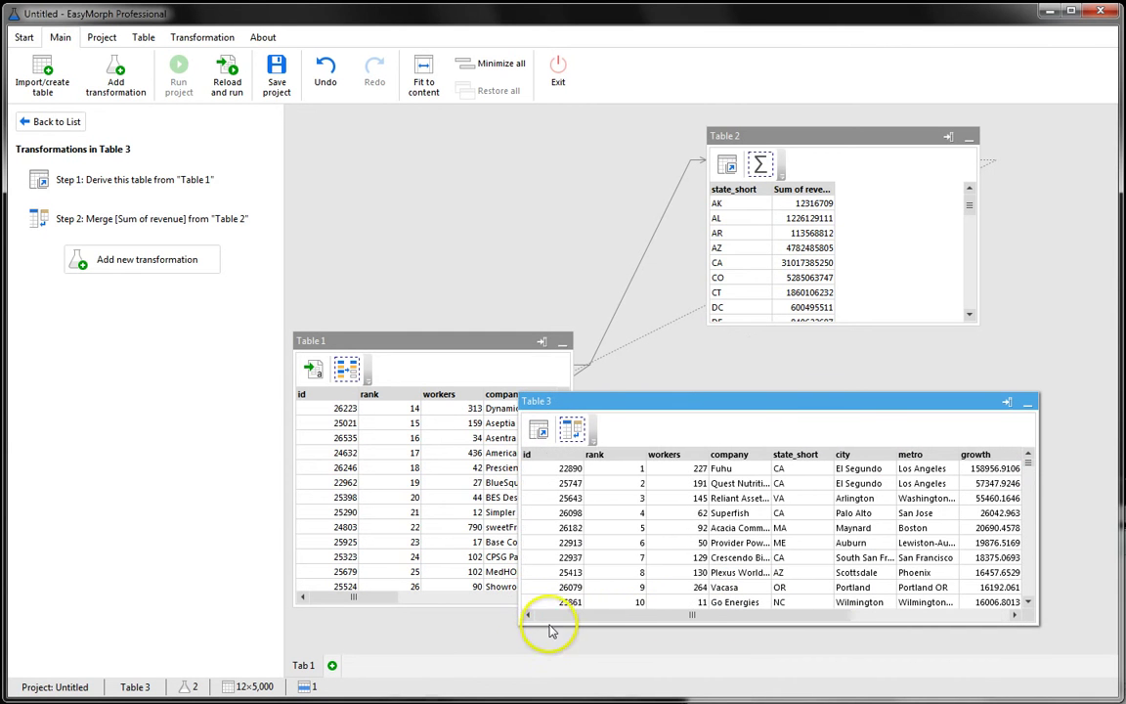
{"action": "left_click", "coordinate": [800, 469]}
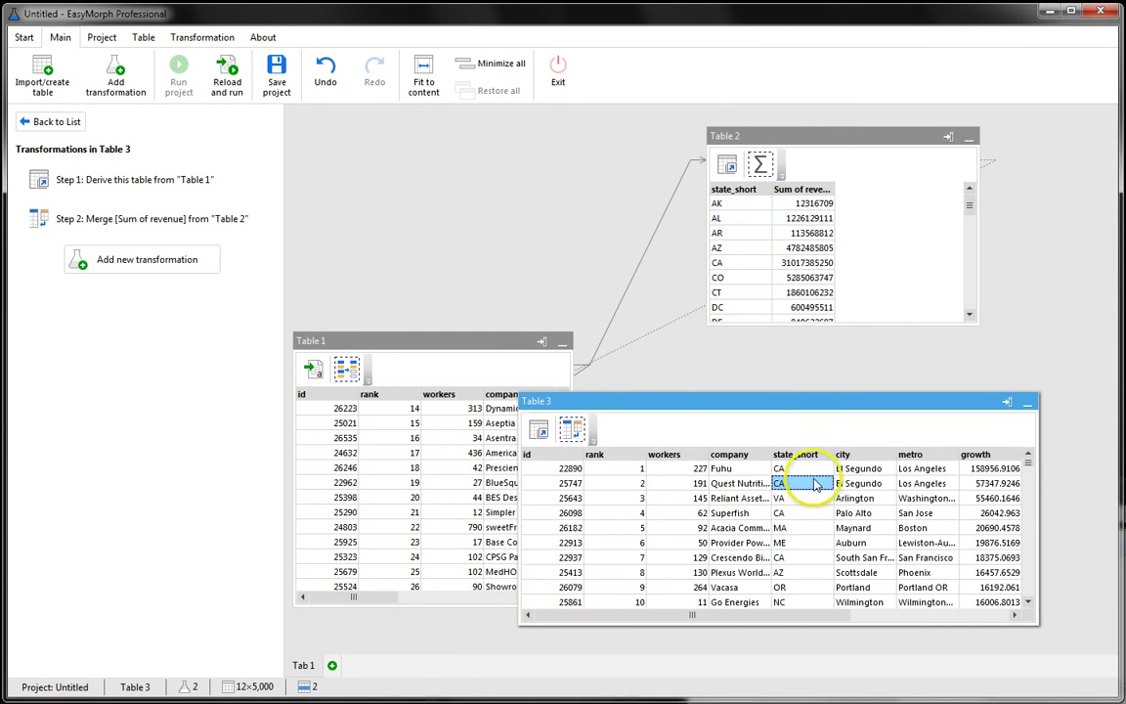
{"action": "key", "text": "Down"}
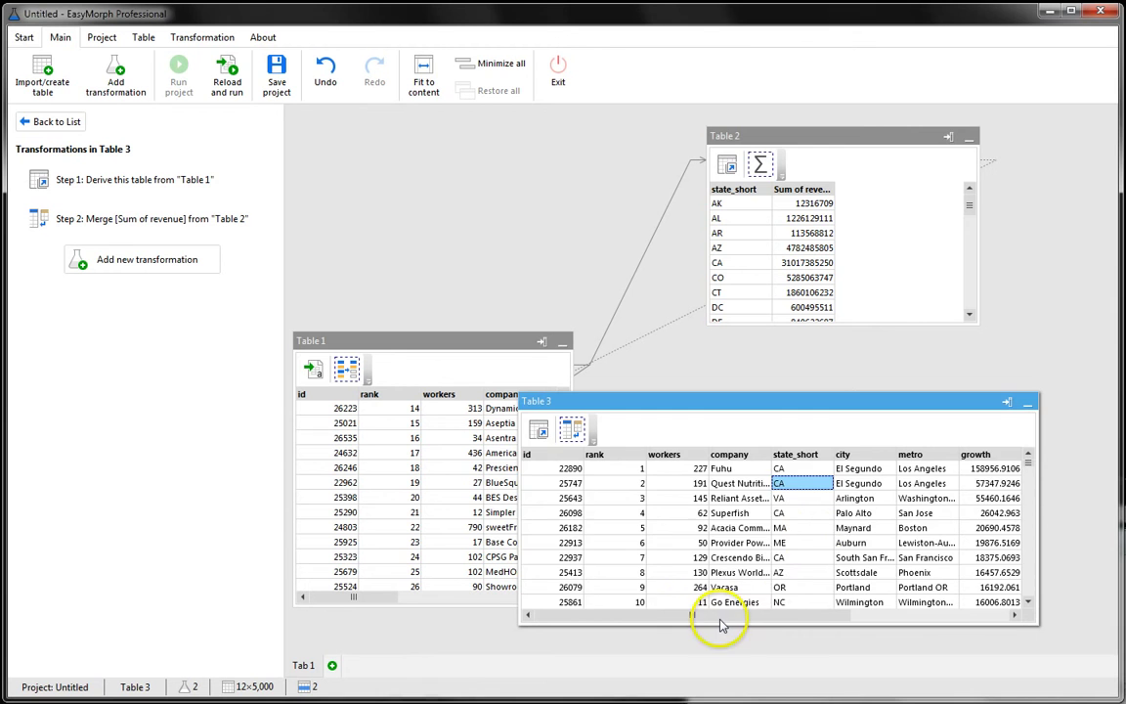
{"action": "left_click_drag", "start_coordinate": [721, 626], "coordinate": [935, 606]}
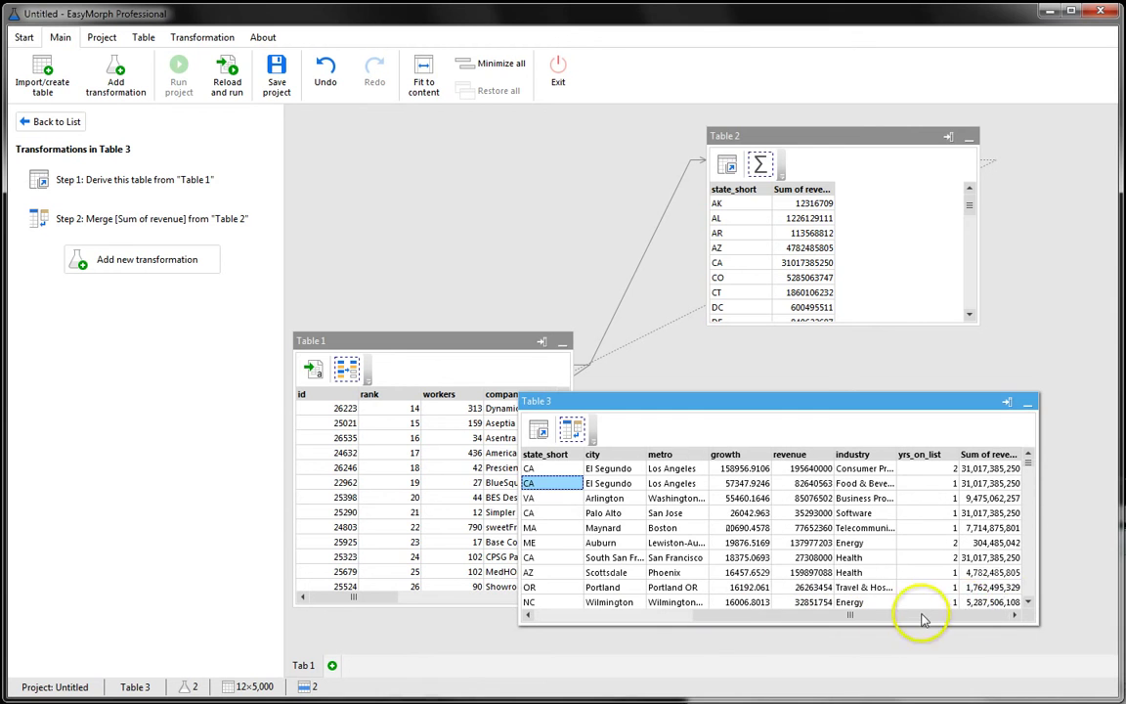
Compare the first two rows' revenue against their state's Sum of revenue
{"action": "left_click", "coordinate": [985, 470]}
{"action": "left_click", "coordinate": [980, 481]}
{"action": "left_click", "coordinate": [977, 471]}
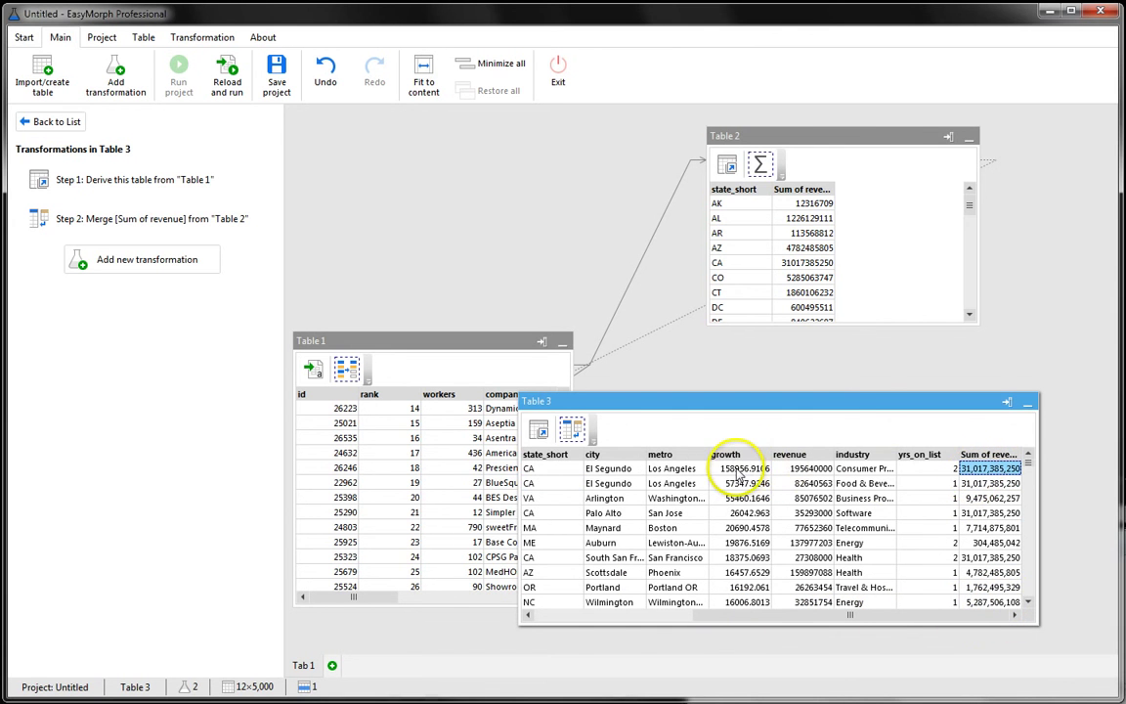
{"action": "left_click", "coordinate": [801, 471]}
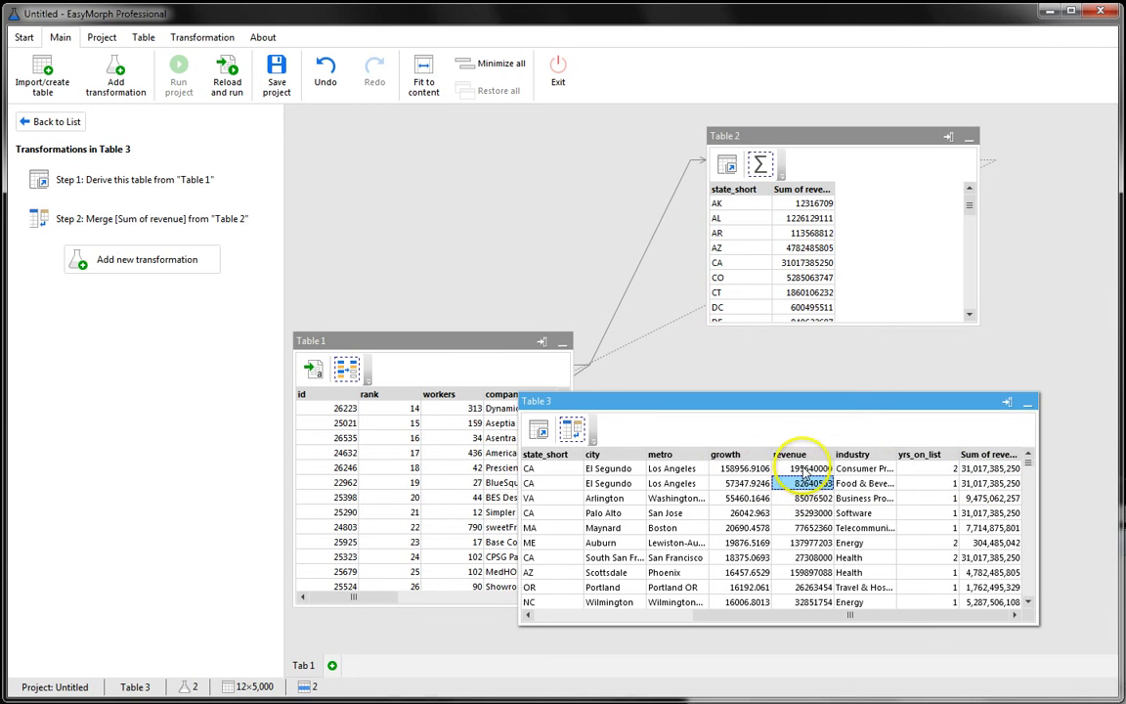
{"action": "left_click", "coordinate": [803, 483]}
{"action": "left_click", "coordinate": [967, 469]}
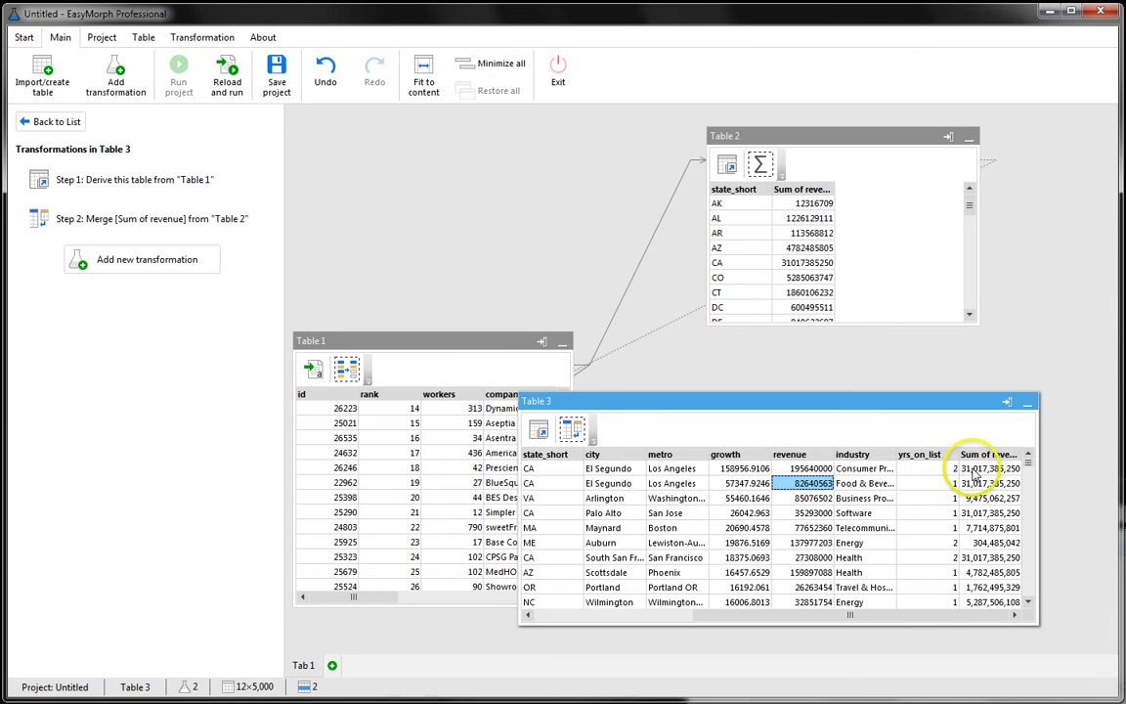
{"action": "left_click", "coordinate": [973, 484]}
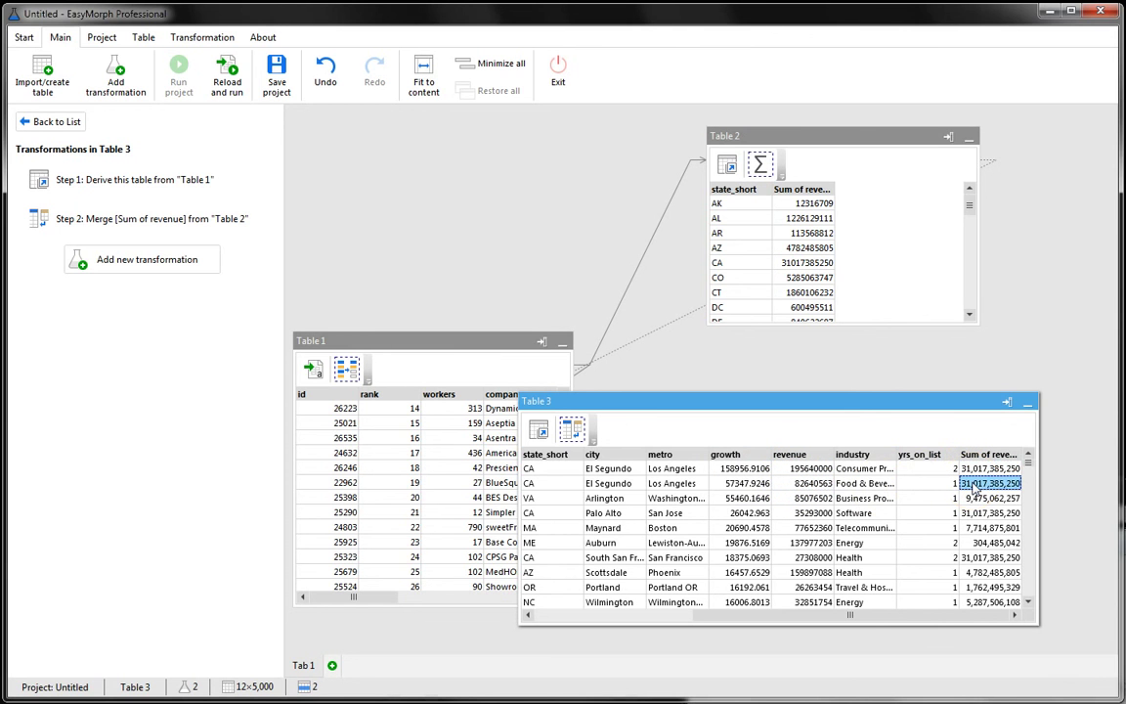
{"action": "left_click", "coordinate": [117, 78]}
Add a calculated-column step to Table 3 and name the new column '% of state'
{"action": "left_click_drag", "start_coordinate": [113, 430], "coordinate": [593, 483]}
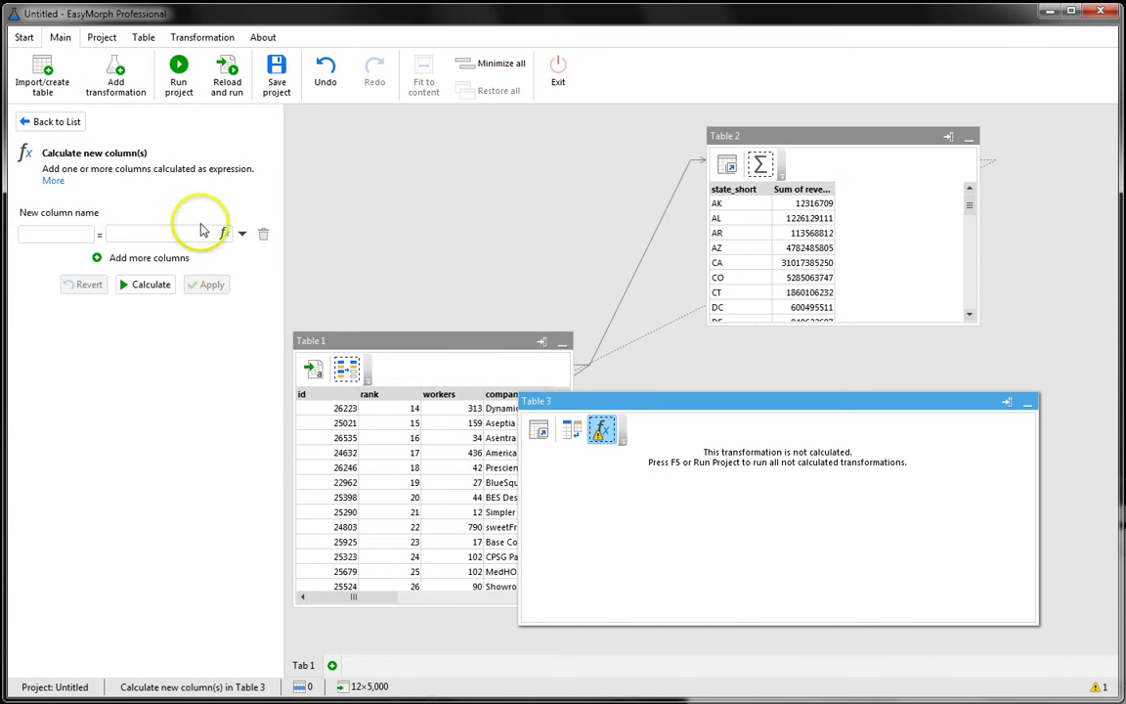
{"action": "left_click", "coordinate": [50, 238]}
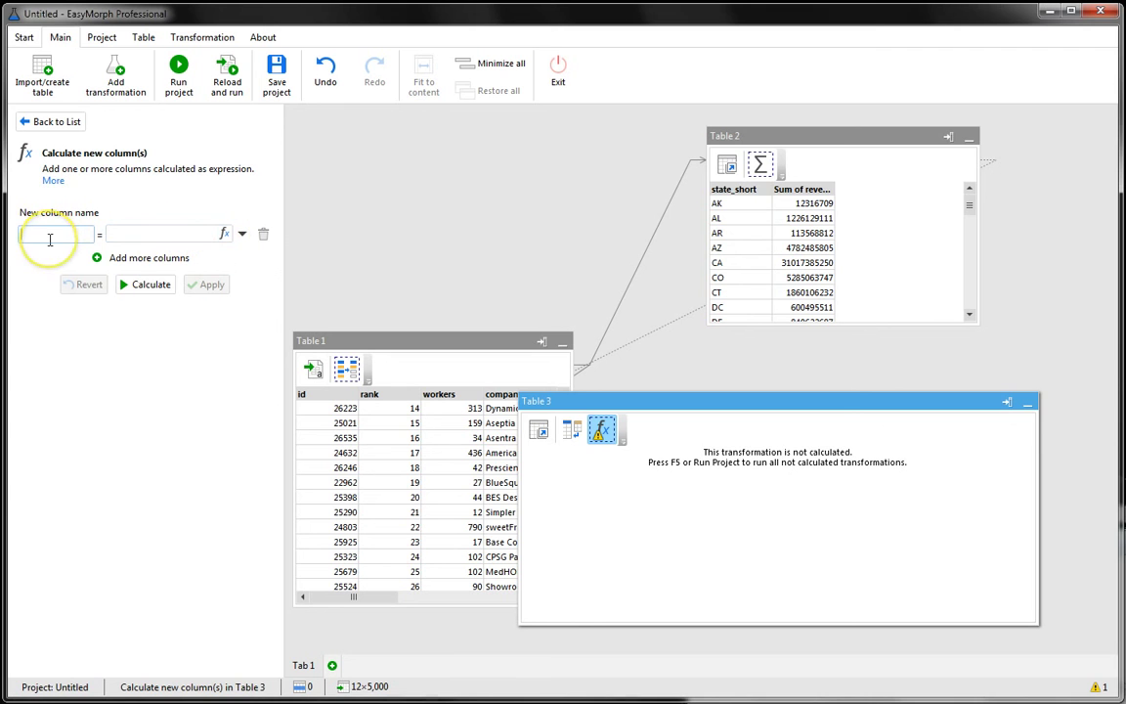
{"action": "type", "text": "% of state"}
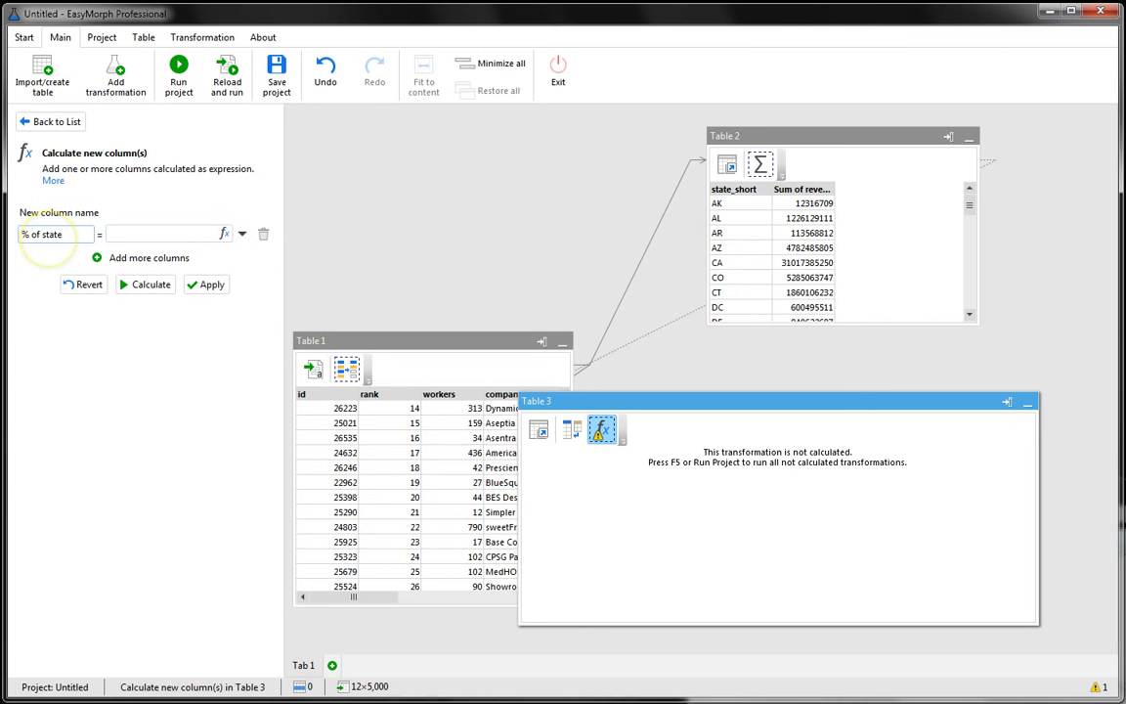
Set the column's expression to [revenue]/[Sum of revenue] and calculate it
{"action": "left_click", "coordinate": [221, 234]}
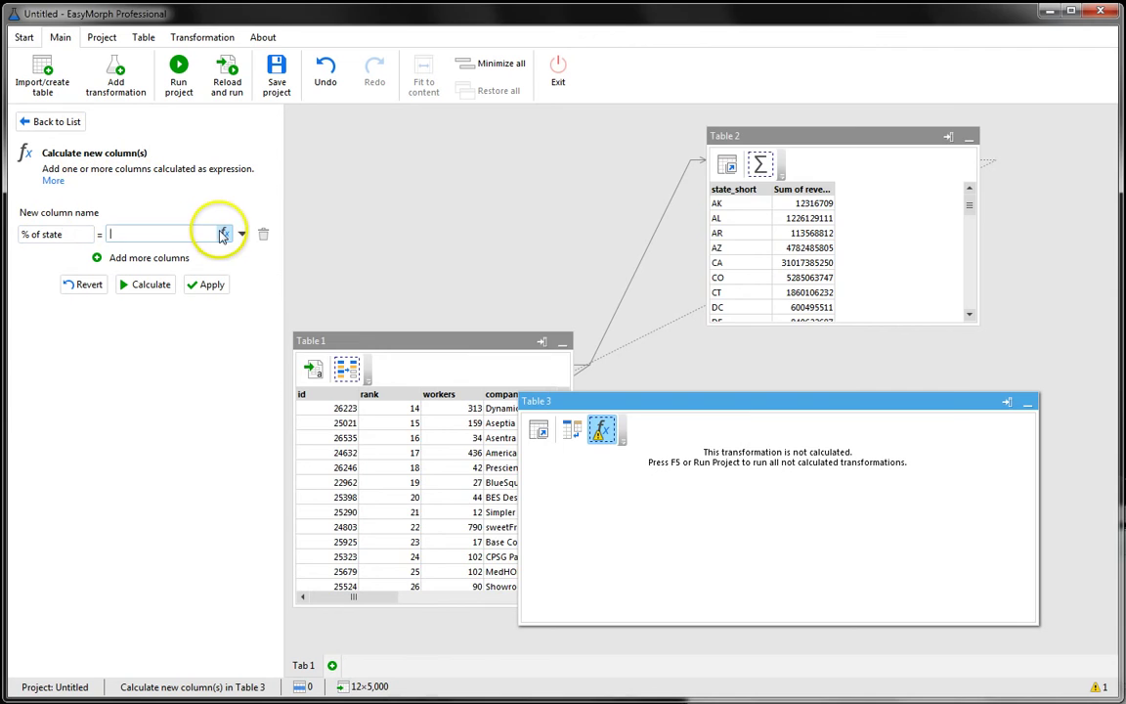
{"action": "left_click", "coordinate": [223, 234]}
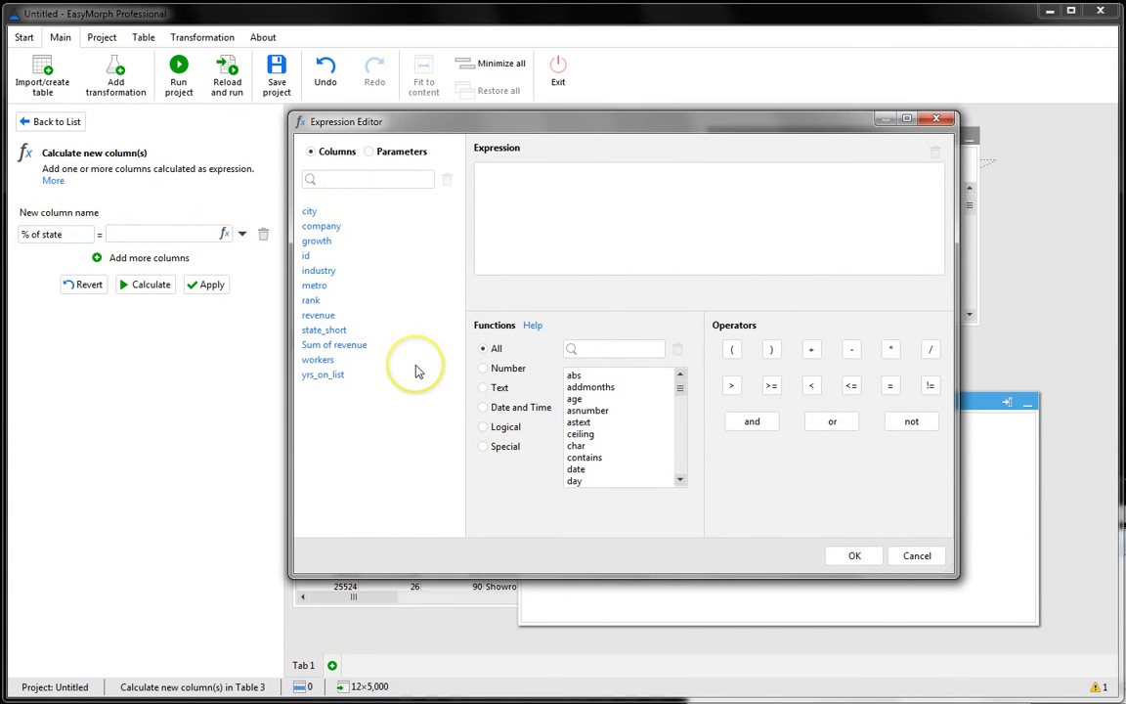
{"action": "double_click", "coordinate": [334, 346]}
{"action": "left_click", "coordinate": [854, 555]}
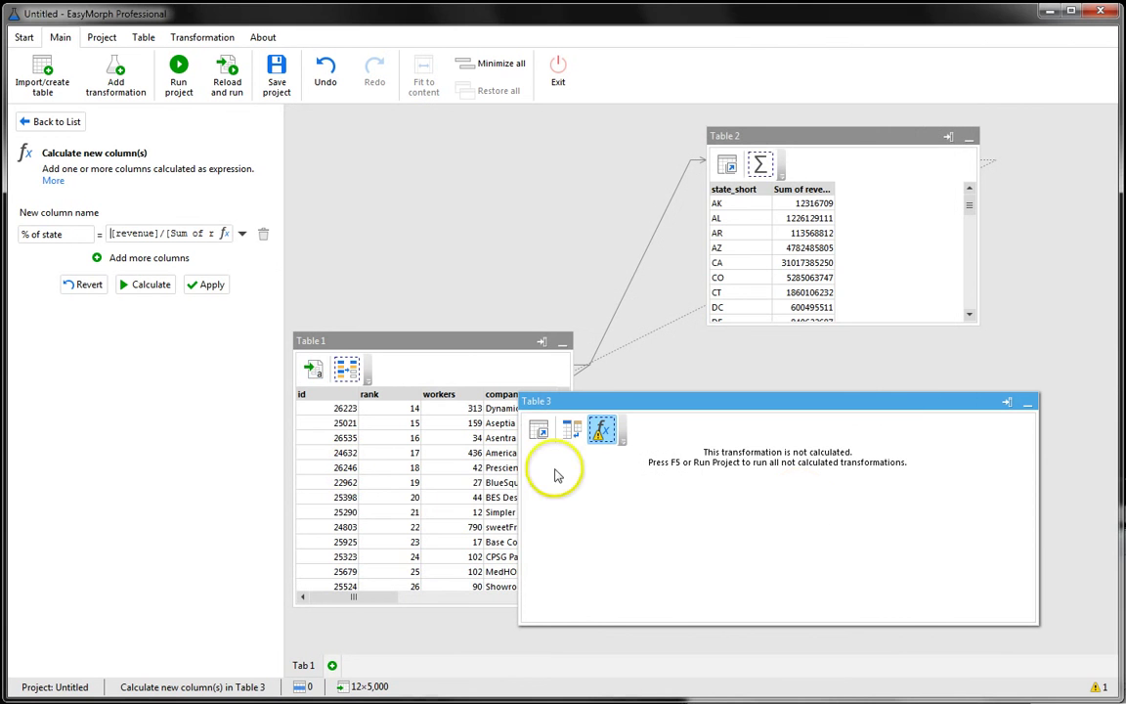
{"action": "left_click", "coordinate": [148, 284]}
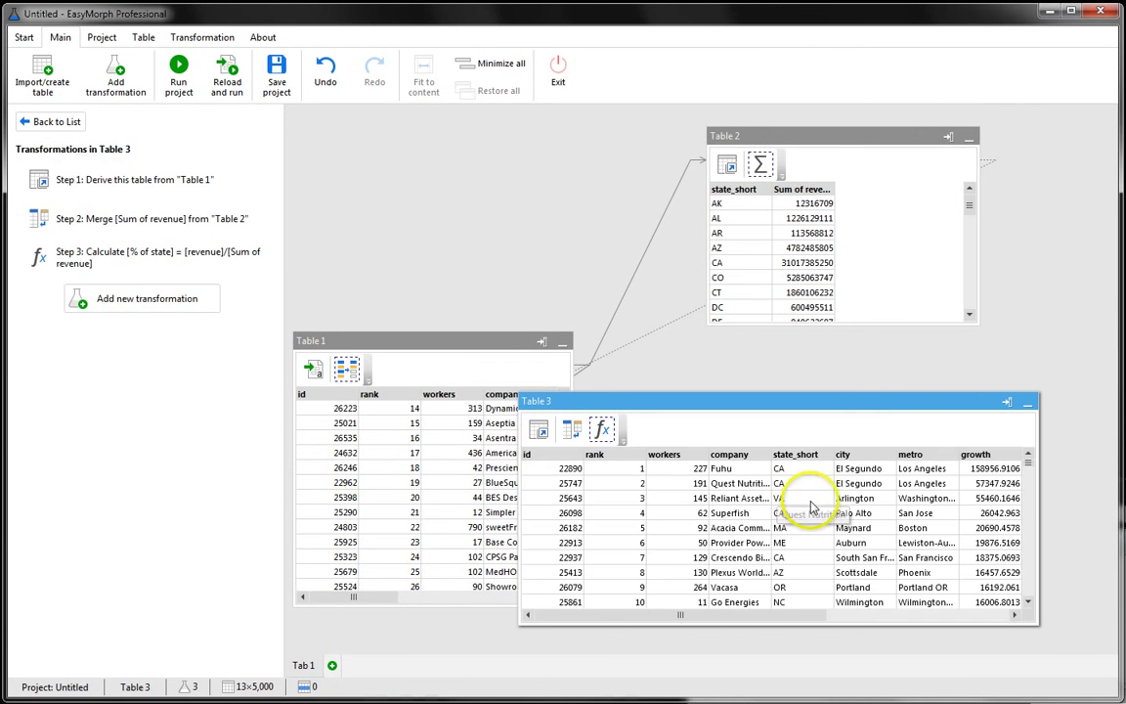
Scroll Table 3 to the '% of state' column and show its number format options
{"action": "left_click_drag", "start_coordinate": [674, 614], "coordinate": [910, 626]}
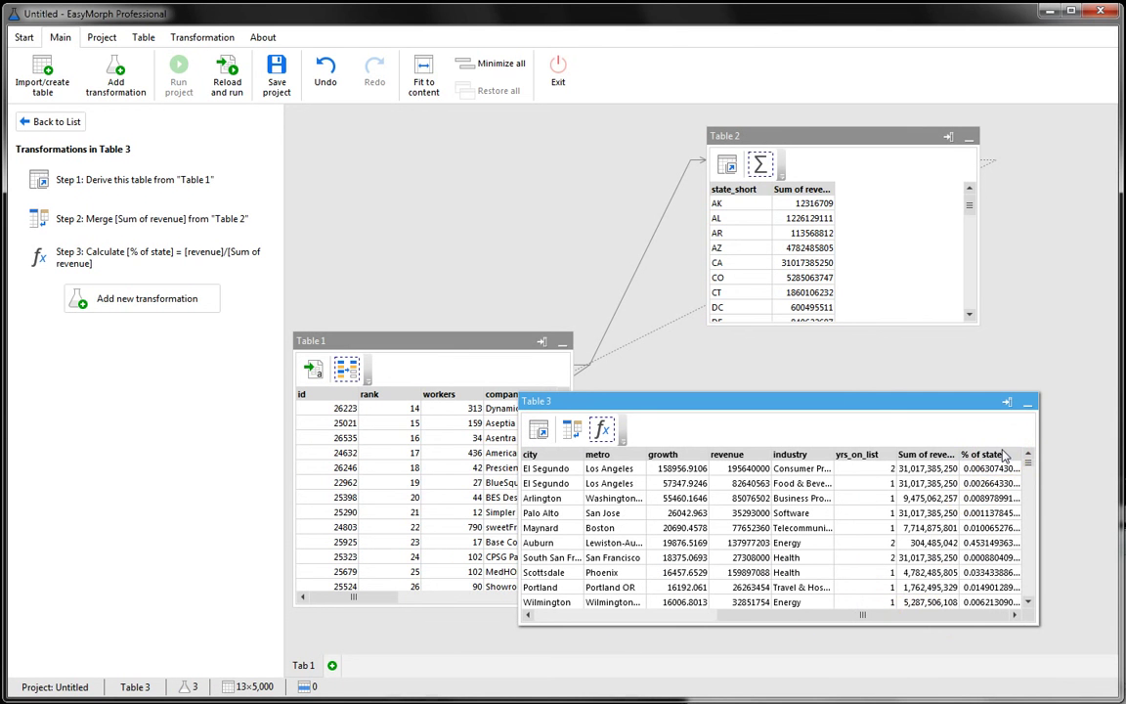
{"action": "left_click", "coordinate": [1004, 456]}
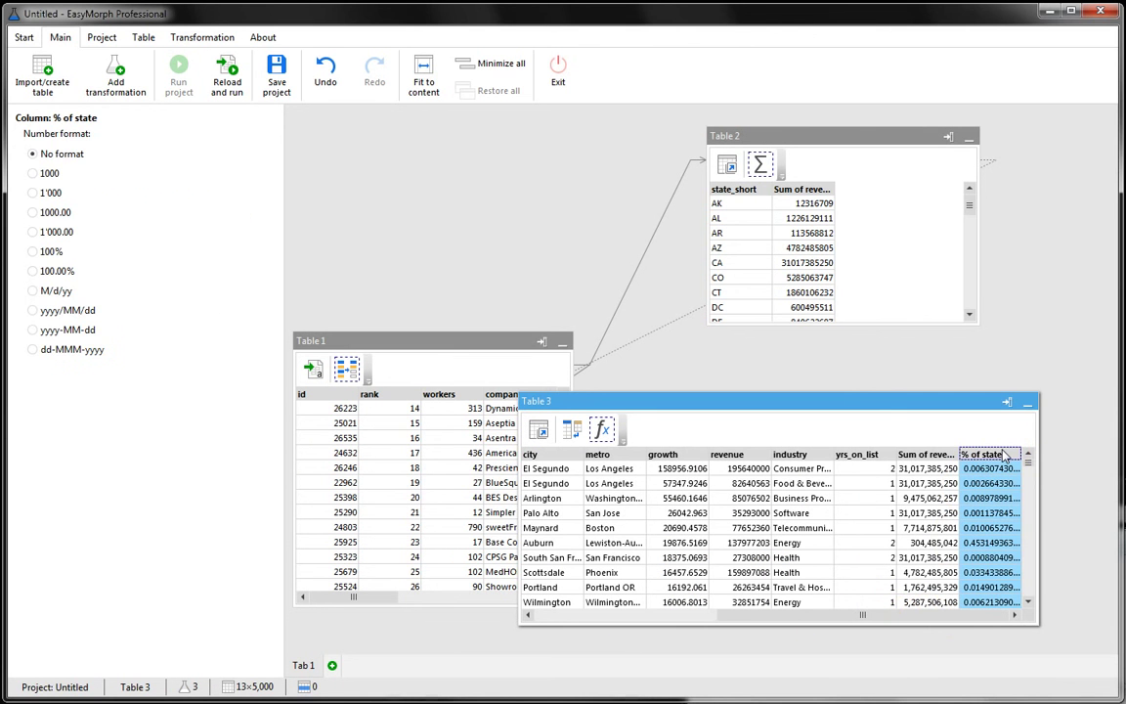
{"action": "left_click", "coordinate": [1070, 264]}
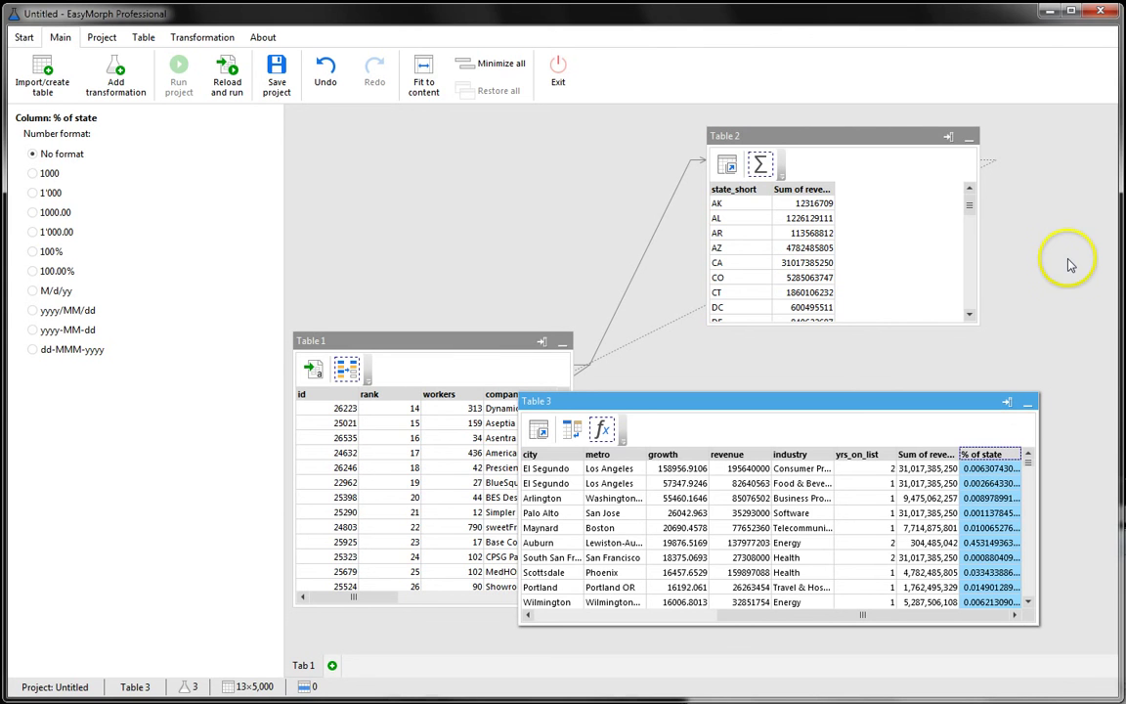